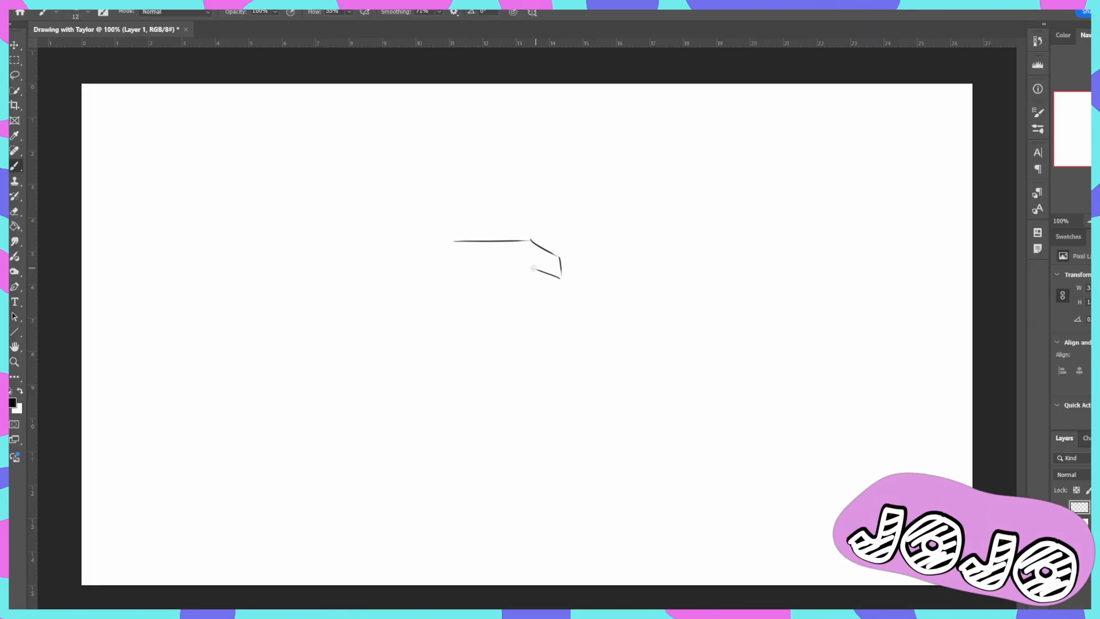
- Redraw the lower front edge of the box hat as a straight horizontal line meeting the brim
key(ctrl+z)
drag(535, 268, 452, 270)
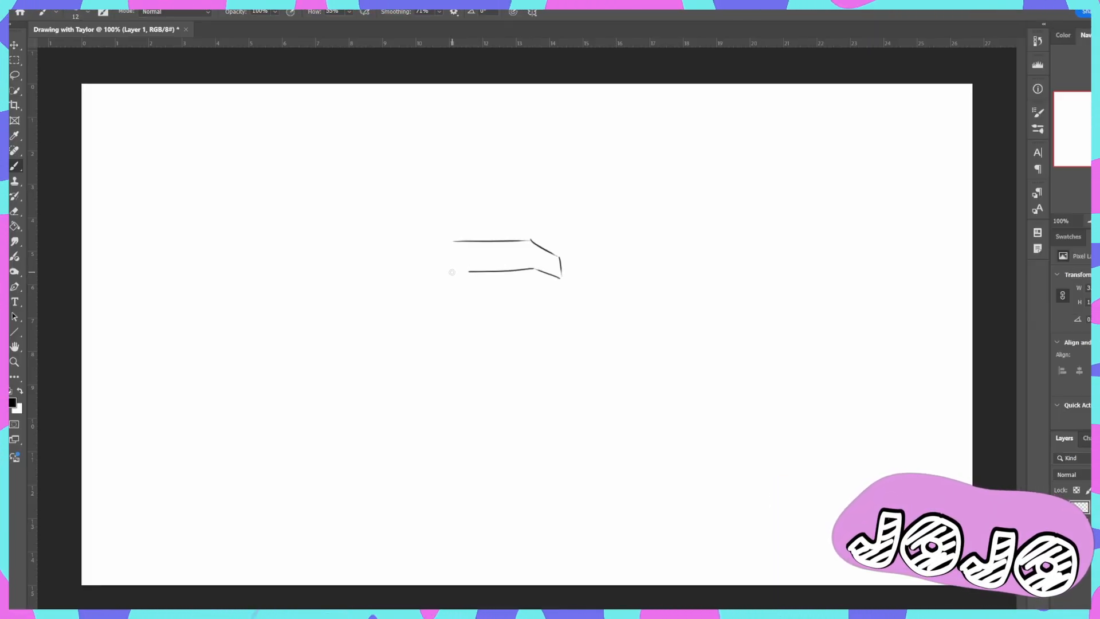
key(ctrl+z)
drag(535, 268, 496, 267)
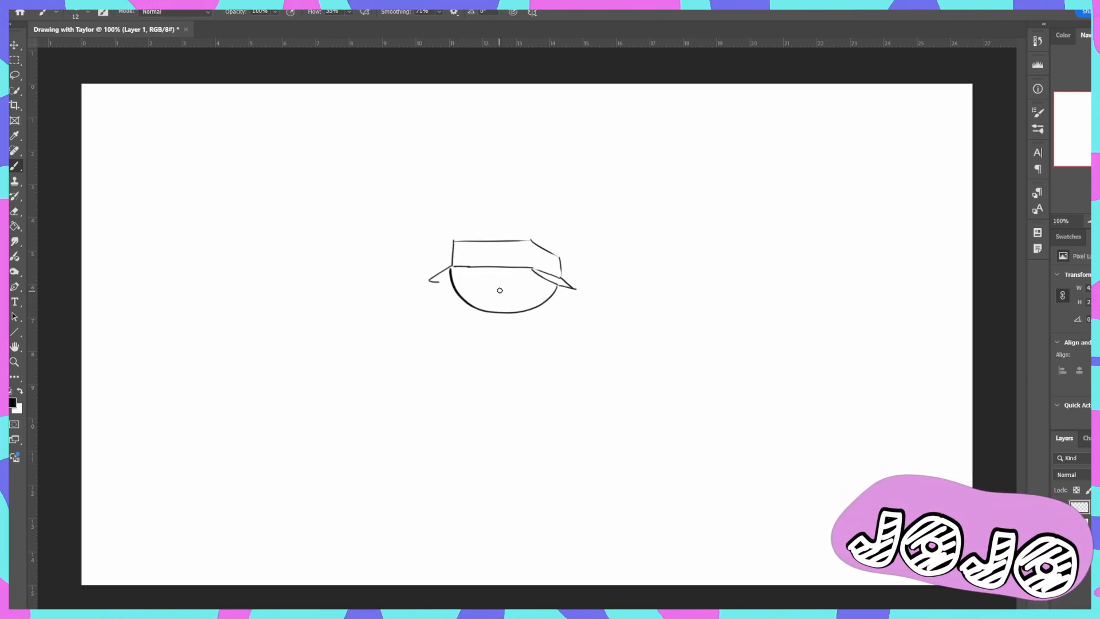
- Draw an open mouth with short corner strokes and a joining upper line on the face beneath the box hat
drag(472, 283, 473, 291)
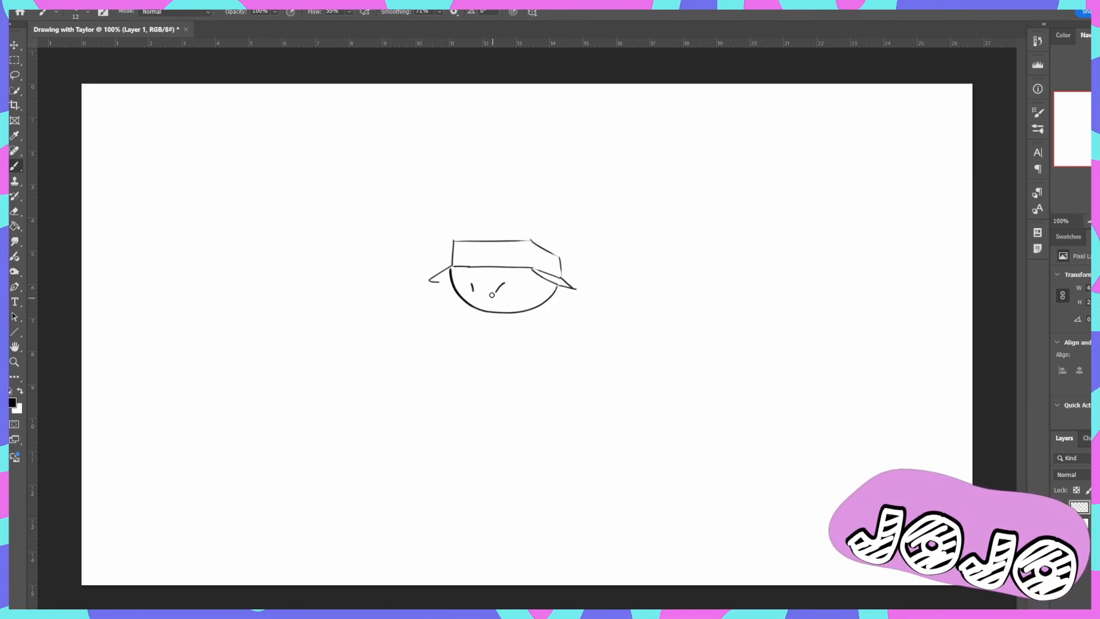
drag(473, 289, 498, 288)
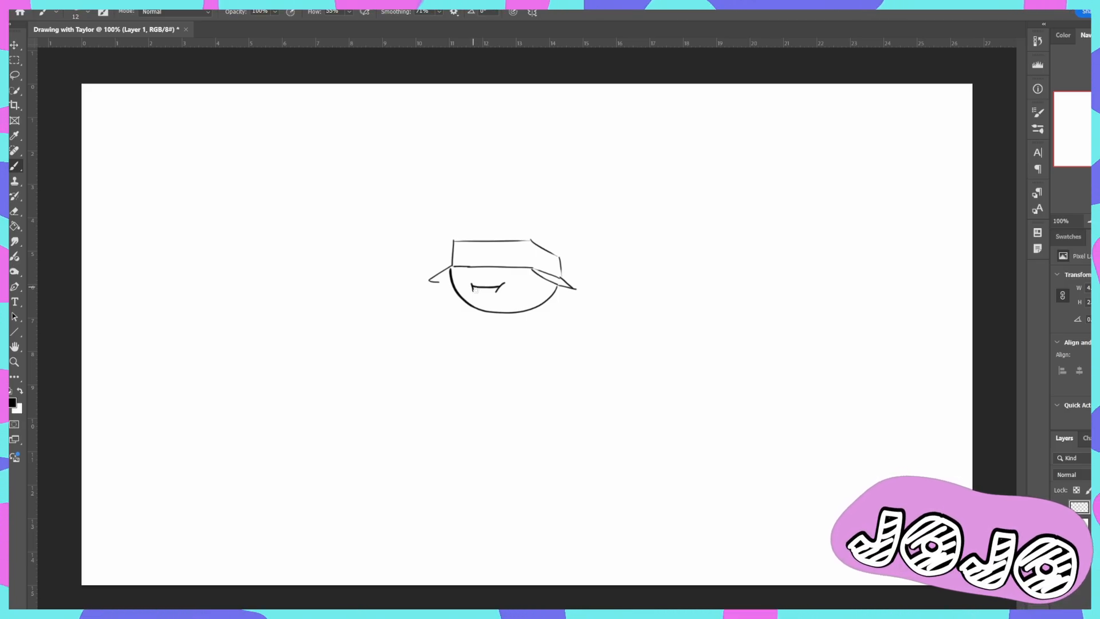
drag(472, 286, 502, 285)
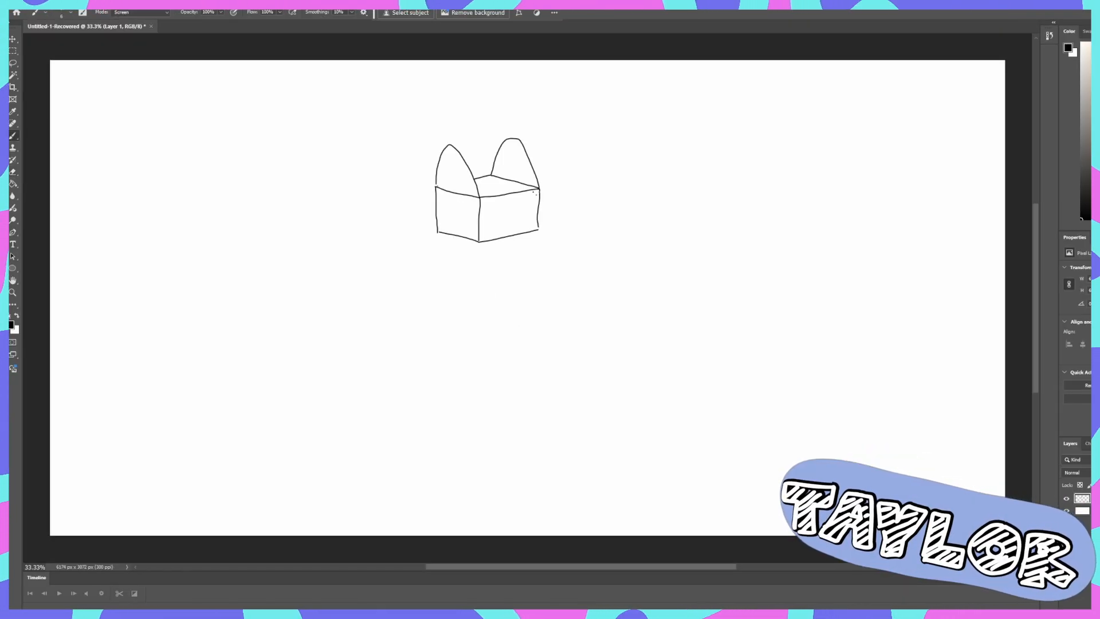
- Draw a seam line across the top of the cat-eared box and two round eyes with curved pupil lines on its front
drag(490, 177, 490, 192)
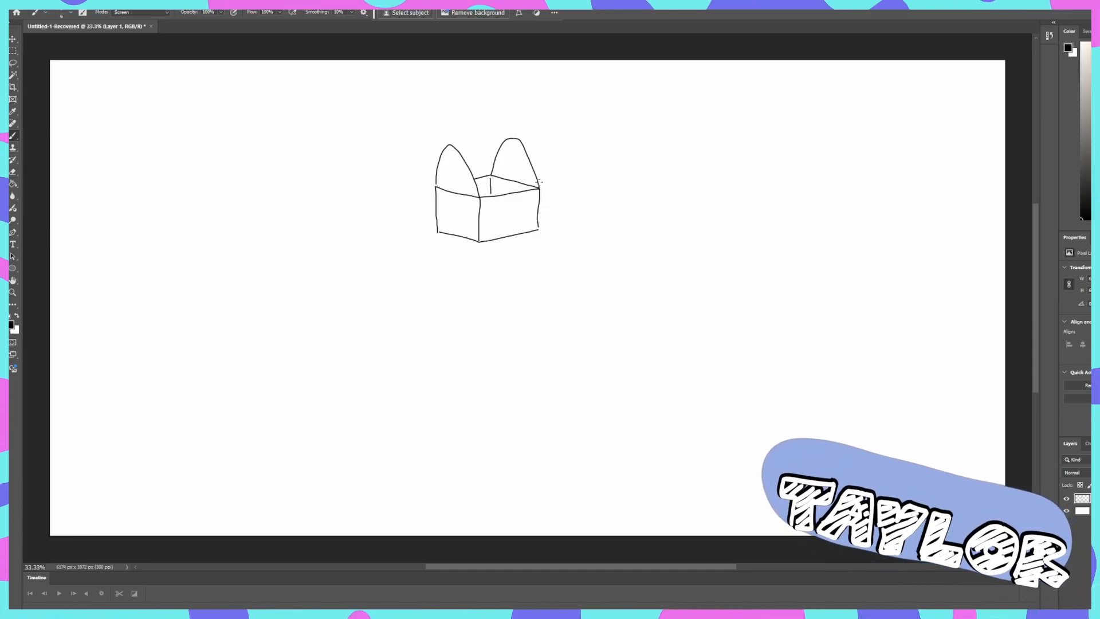
key(ctrl+z)
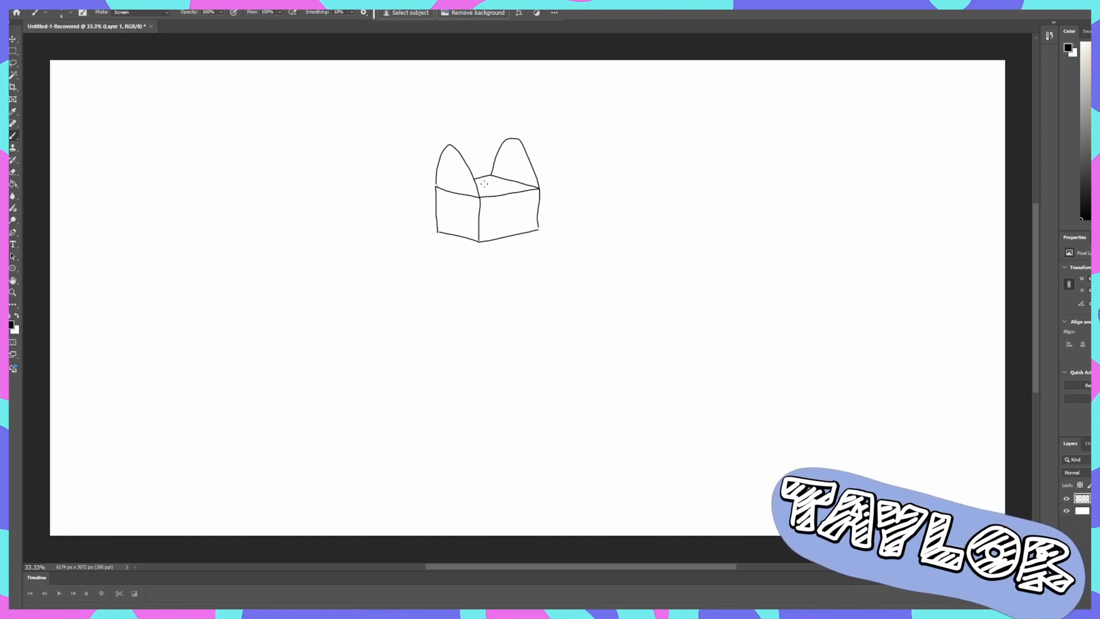
mouse_move(508, 181)
mouse_down()
mouse_move(477, 190)
mouse_move(526, 200)
mouse_up()
mouse_move(494, 202)
mouse_down()
mouse_move(496, 217)
mouse_move(528, 213)
mouse_up()
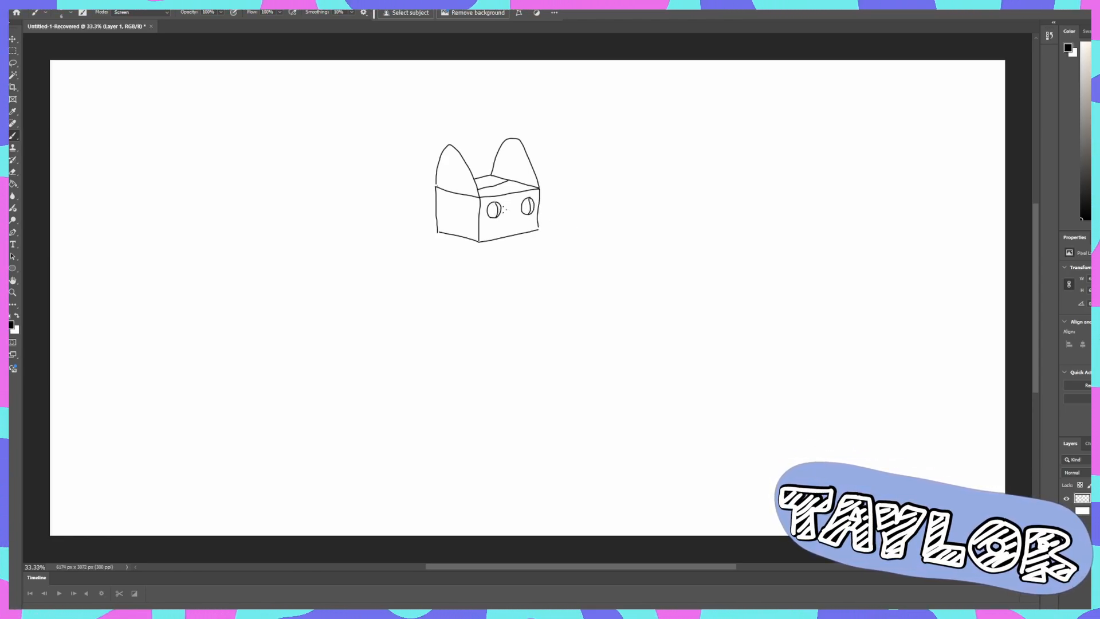
scroll(502, 209, up, 1)
scroll(502, 209, down, 1)
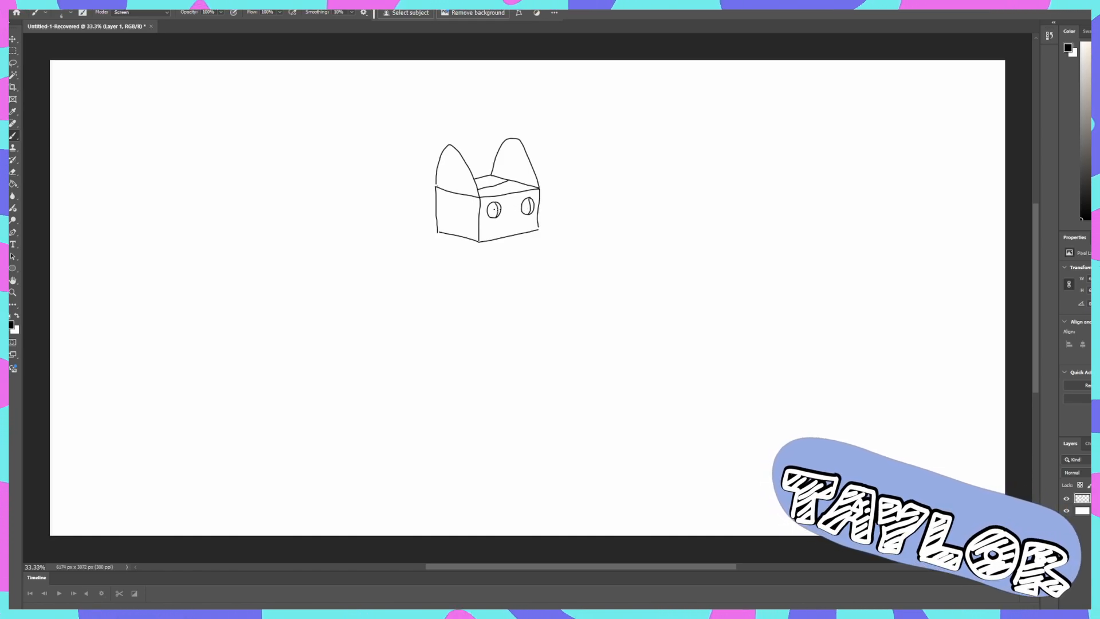
- Fill both pupils of the box cat with black and draw a small nose and curved mouth between the eyes
key(g)
click(493, 210)
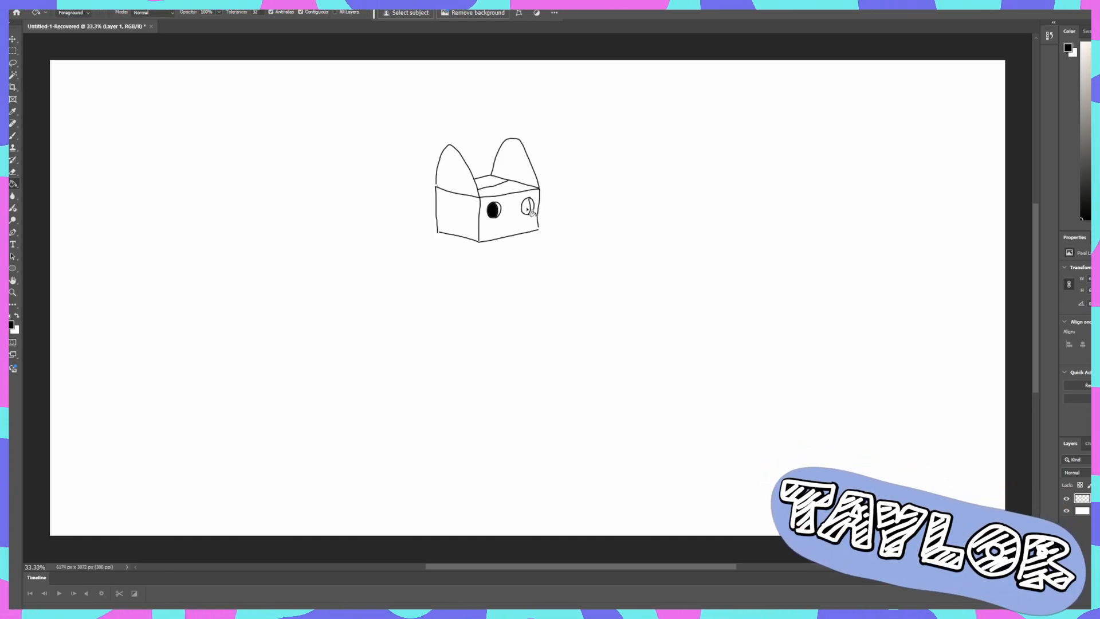
click(527, 207)
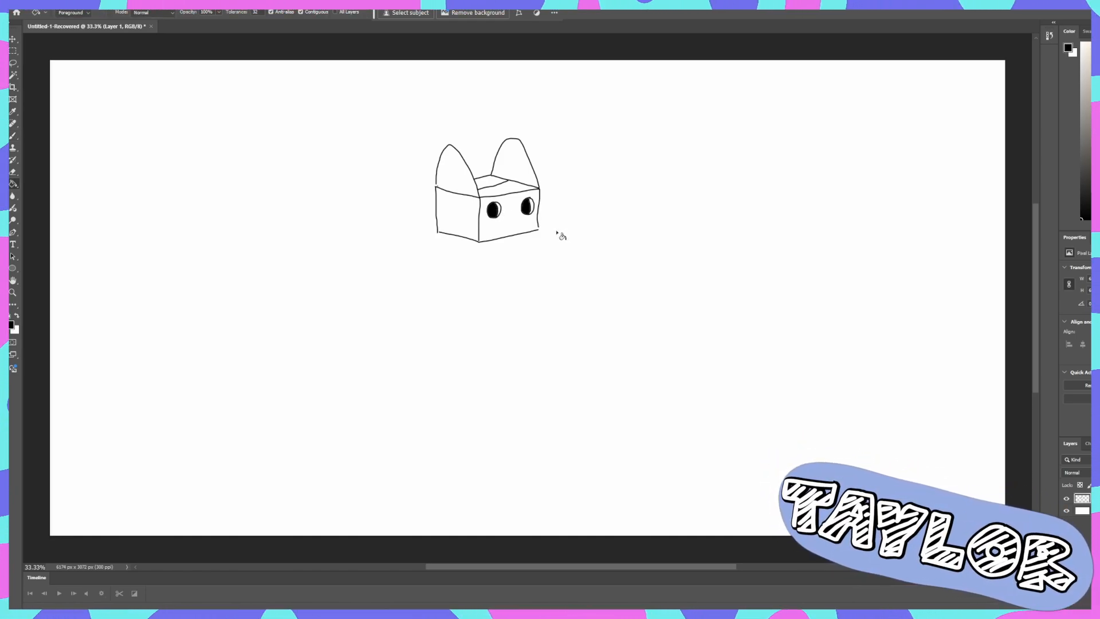
key(b)
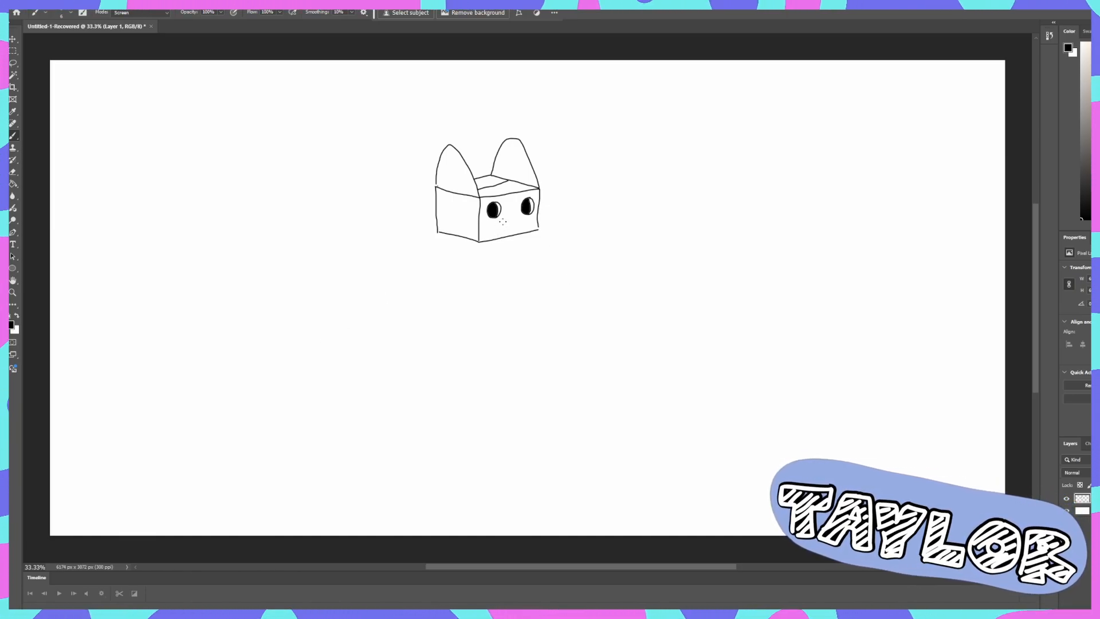
drag(509, 214, 521, 218)
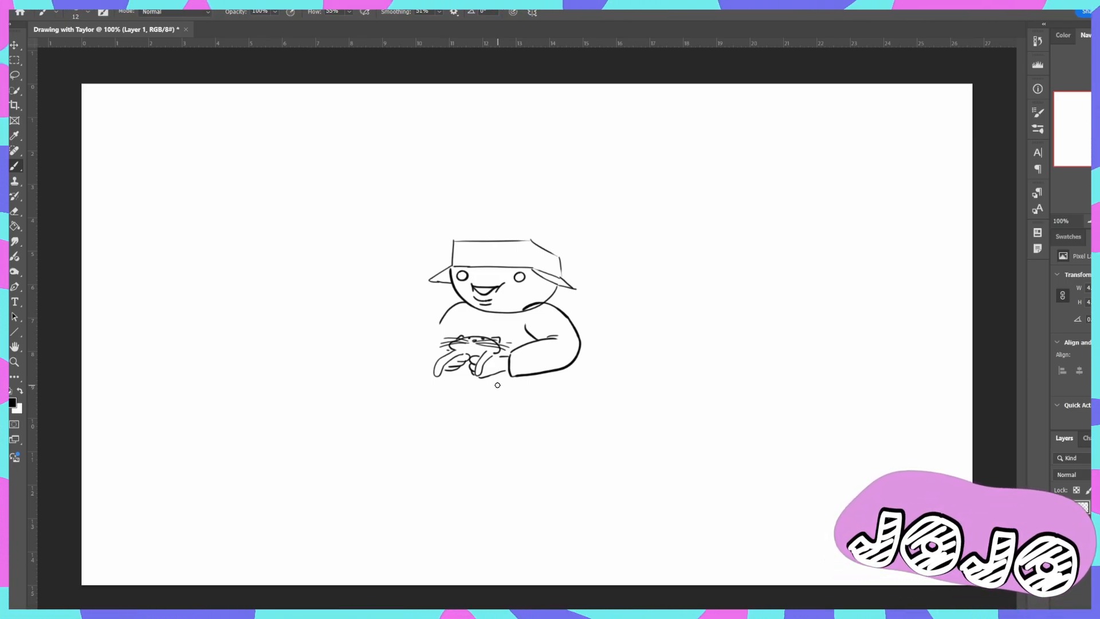
- Draw the sides of a long cat body hanging down from the hands of the figure with the box hat
drag(494, 376, 495, 395)
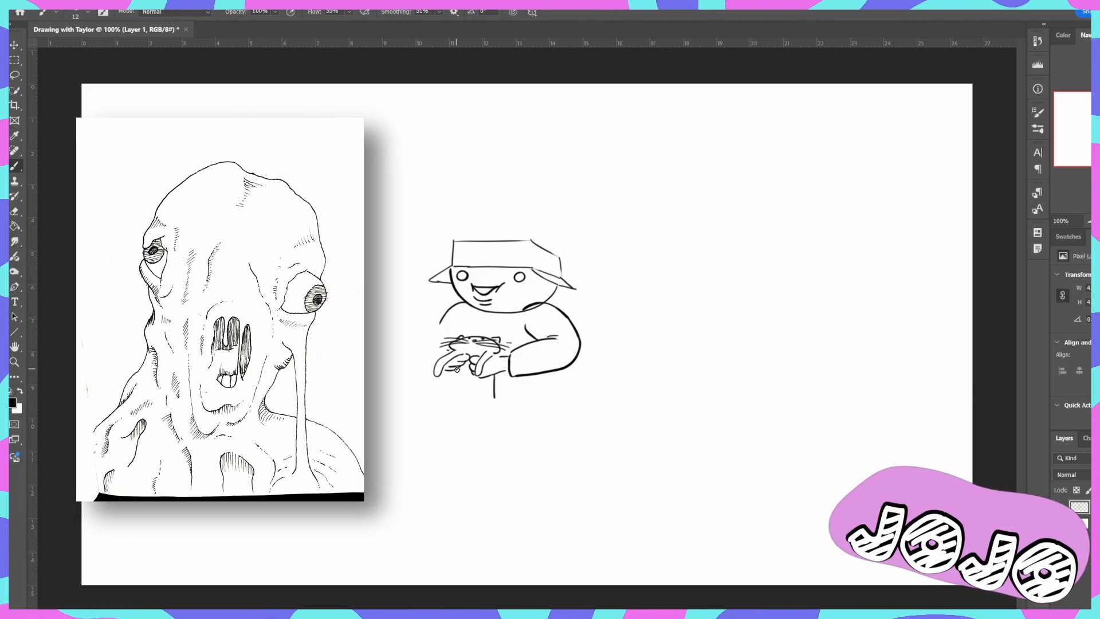
mouse_move(458, 423)
mouse_down()
mouse_move(495, 394)
mouse_move(493, 438)
mouse_up()
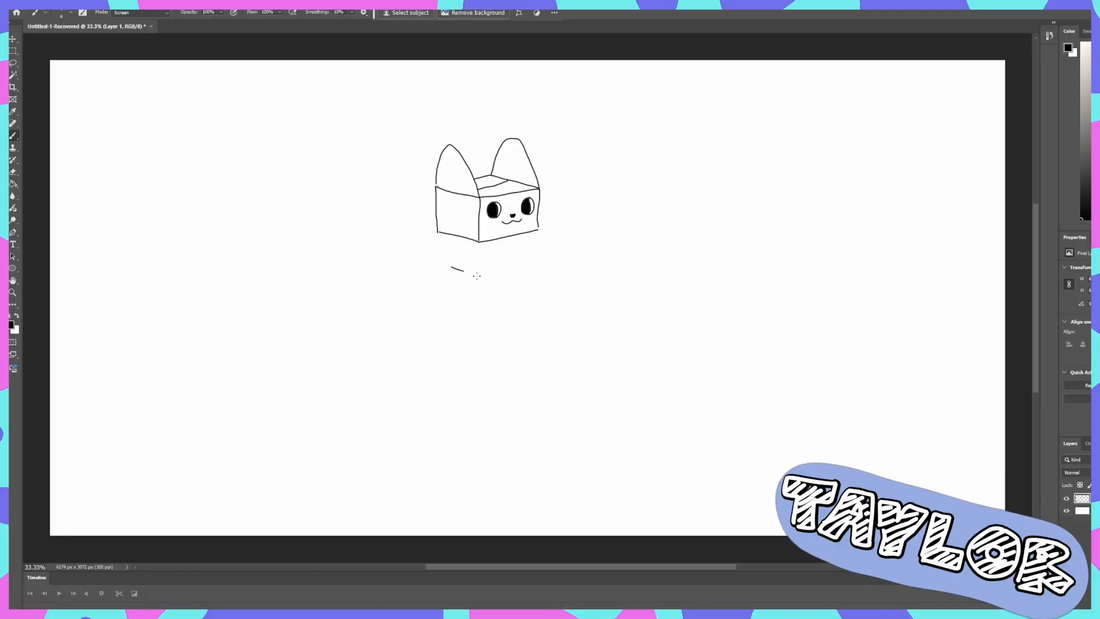
- Draw the box-headed figure's outstretched arm below the head, ending in a gripping hand with a thumb
drag(556, 275, 565, 273)
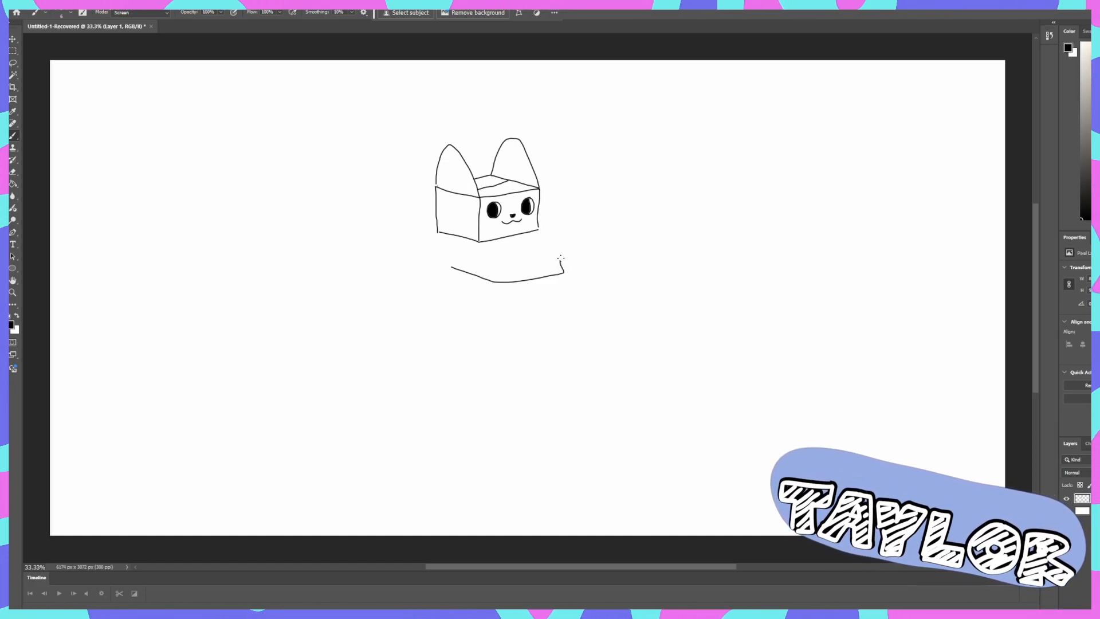
drag(561, 259, 570, 255)
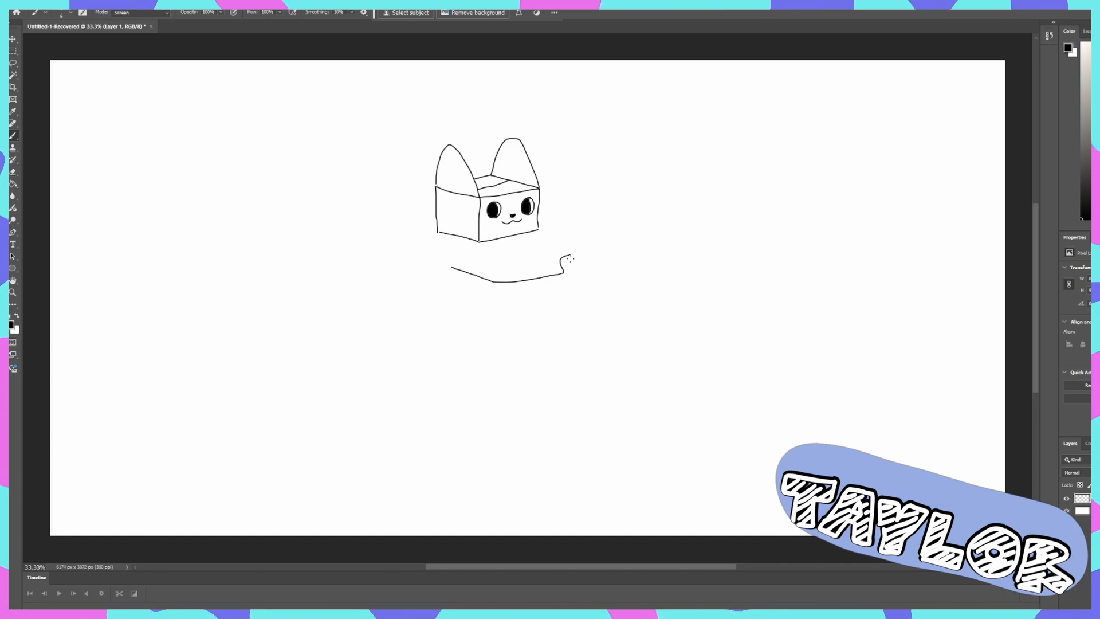
drag(573, 259, 585, 258)
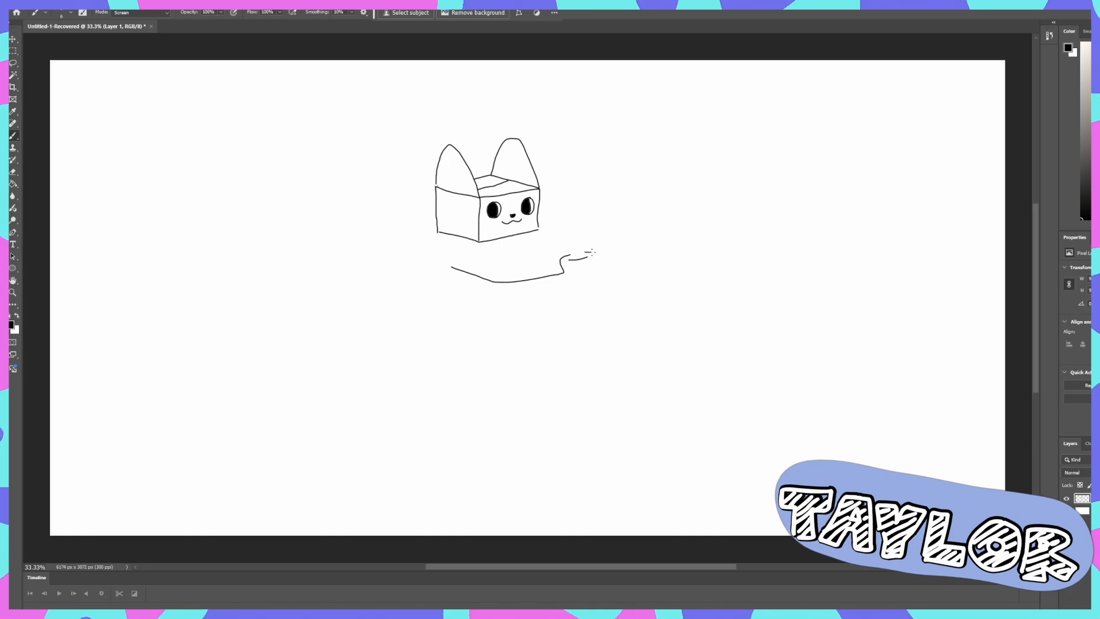
mouse_move(586, 252)
mouse_down()
mouse_move(510, 294)
mouse_move(450, 280)
mouse_up()
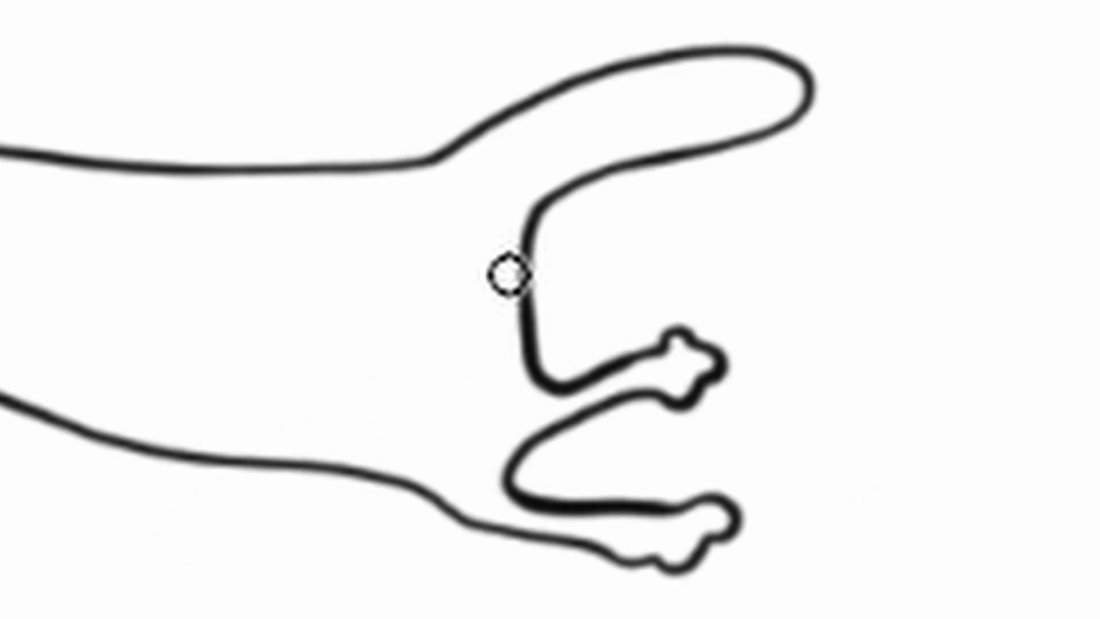
drag(506, 269, 477, 321)
key(ctrl+z)
key(ctrl+z)
drag(476, 279, 502, 323)
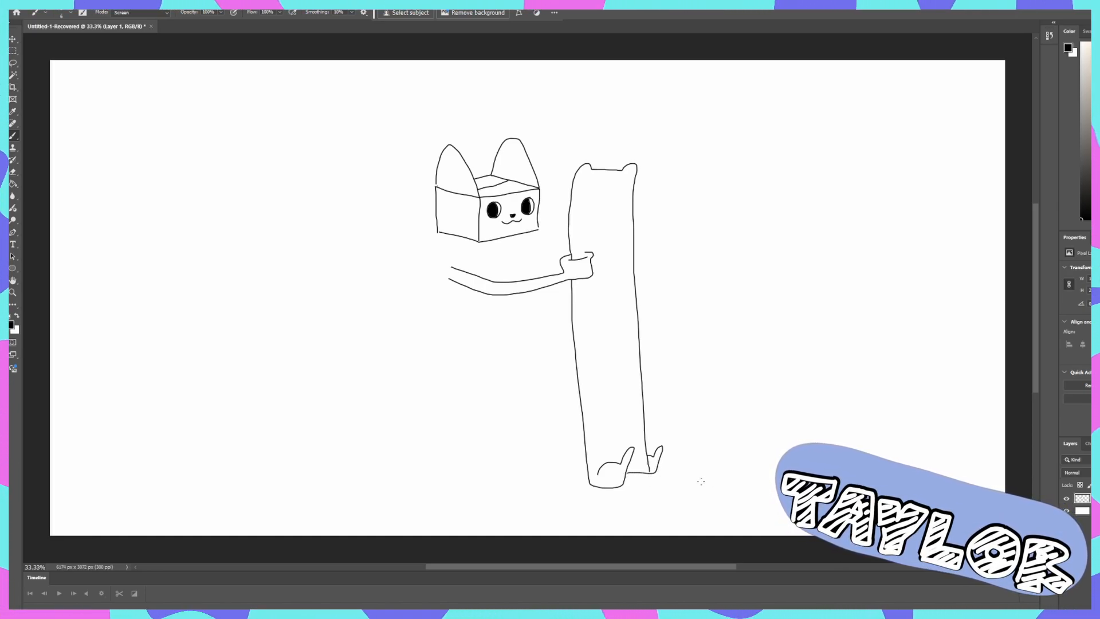
- Draw a thin curved tail from the lower end of the long cat held by the box-headed figure
drag(586, 471, 533, 452)
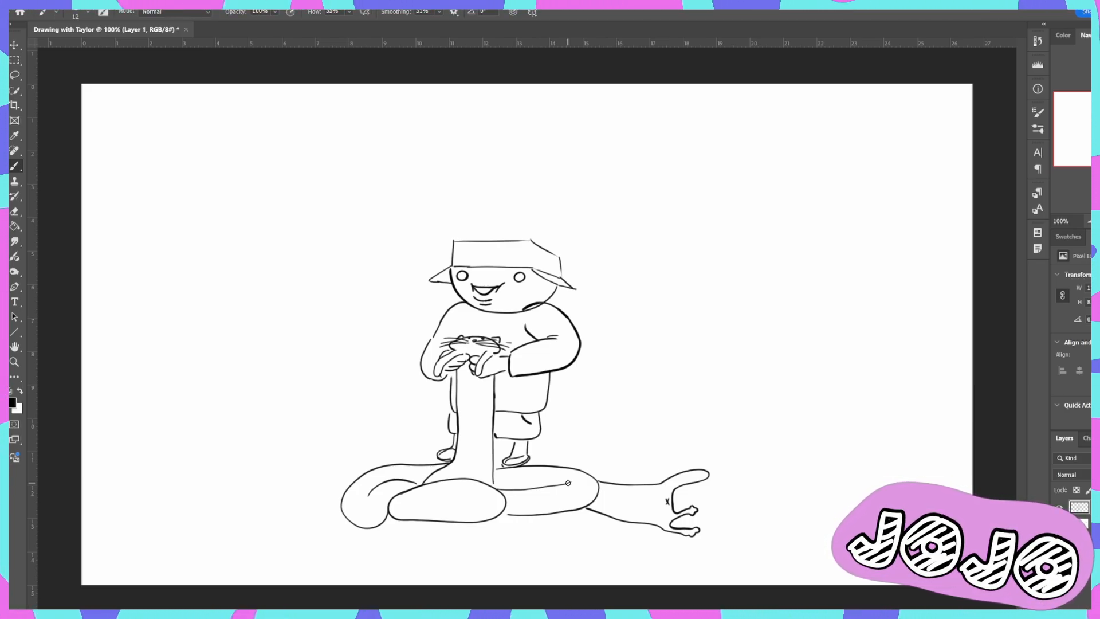
- Bring up the brush options for detailing the front of the box hat
key(ctrl+plus)
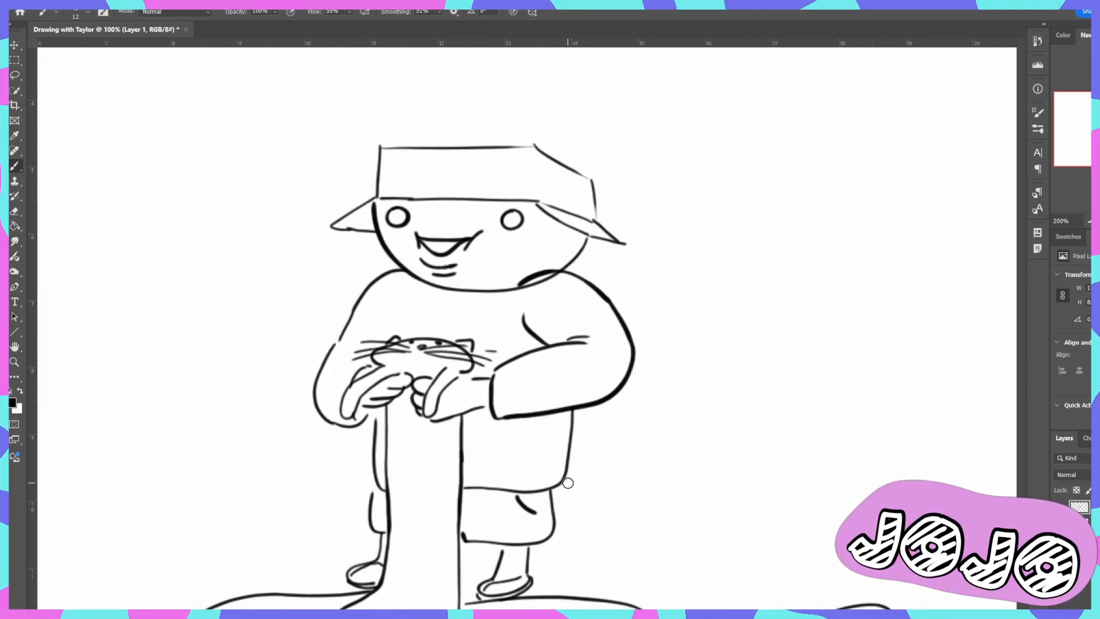
key(h)
mouse_move(641, 319)
mouse_down()
mouse_move(690, 395)
mouse_move(587, 300)
mouse_move(577, 287)
mouse_move(585, 255)
mouse_move(523, 228)
mouse_move(532, 238)
mouse_up()
key(ctrl+plus)
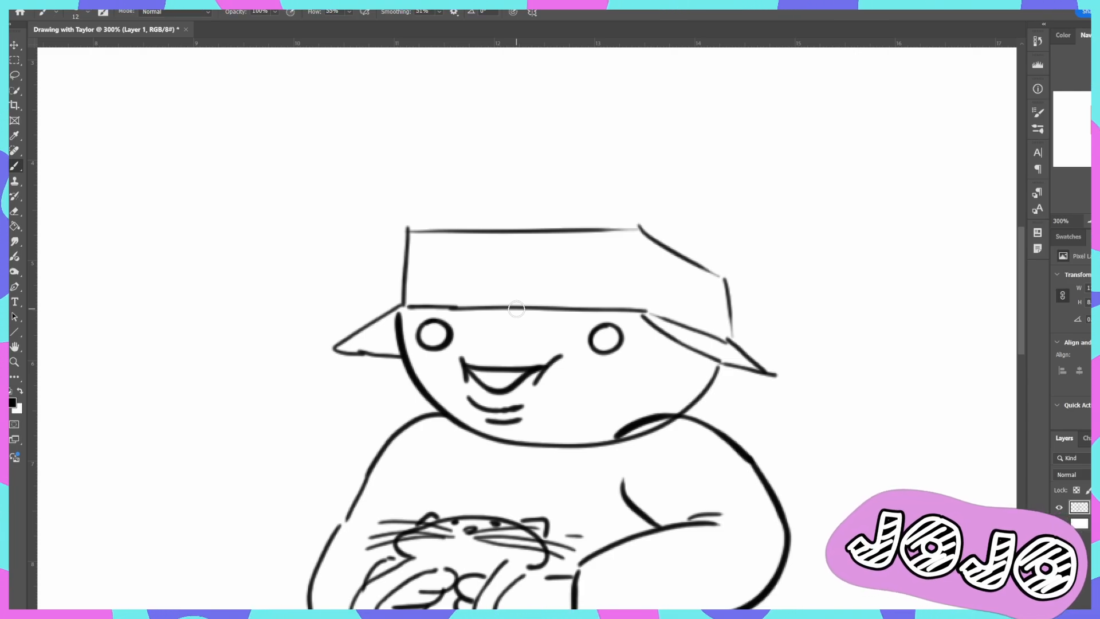
key(h)
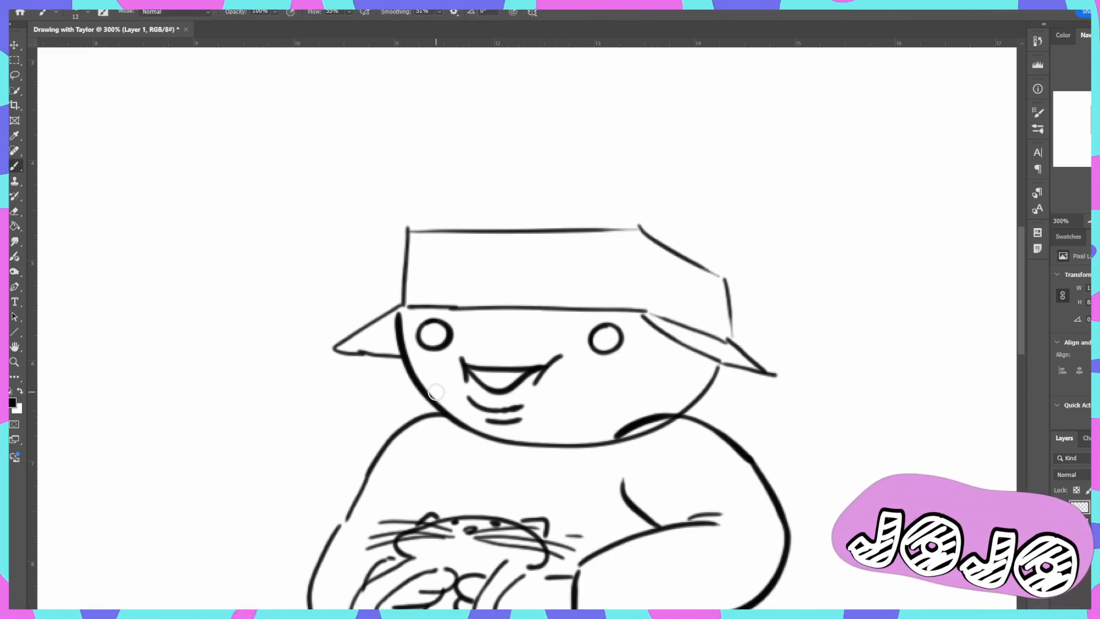
right_click(366, 390)
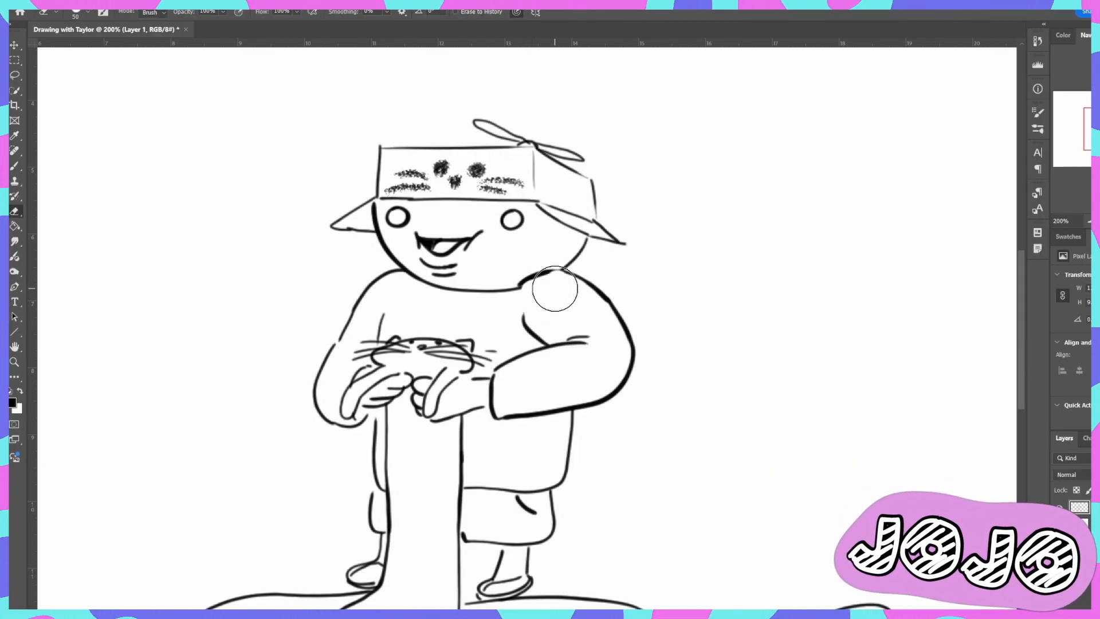
- Redraw the shoulder outline beside the chin and add a short line on the head beneath the hat's brim
key(b)
drag(558, 272, 603, 295)
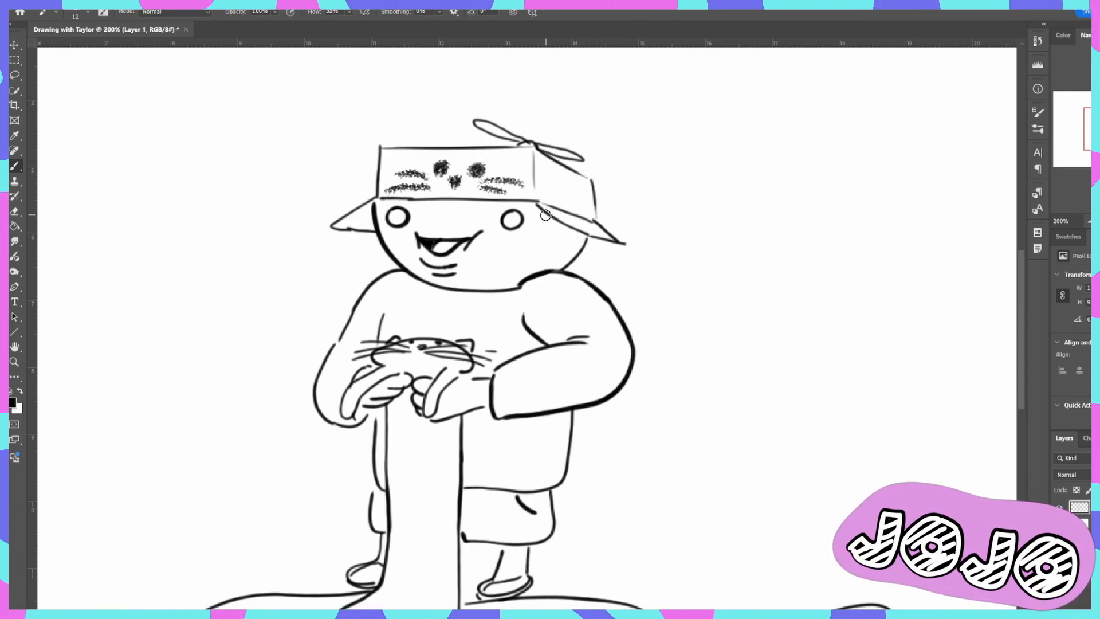
drag(542, 210, 559, 236)
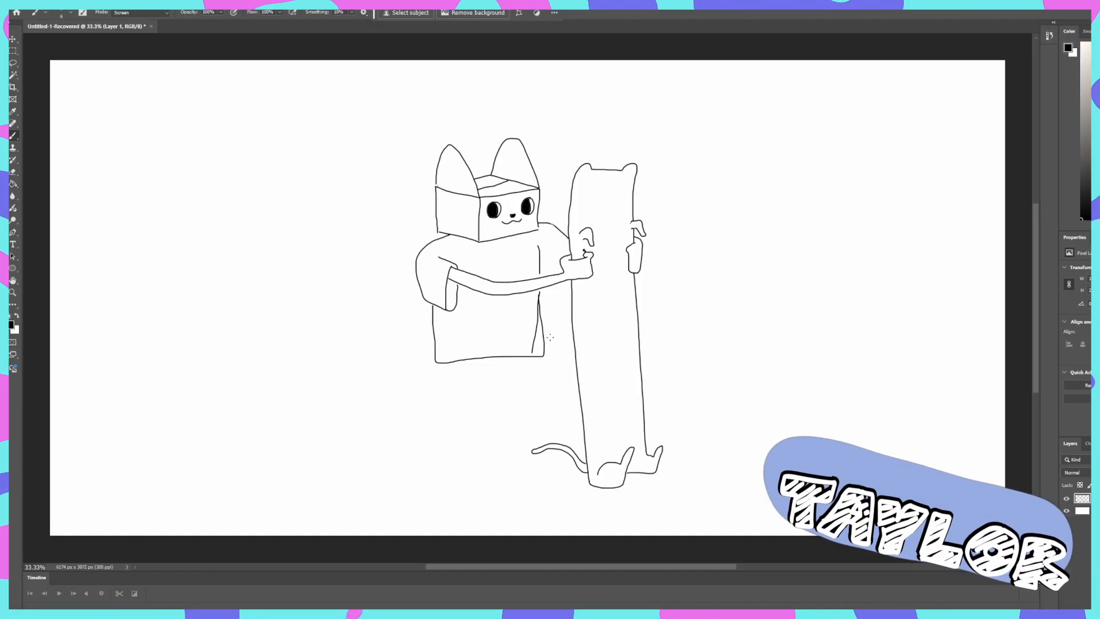
- Erase the stray inner line near the lower front corner of the box-headed figure's shirt
drag(532, 351, 536, 301)
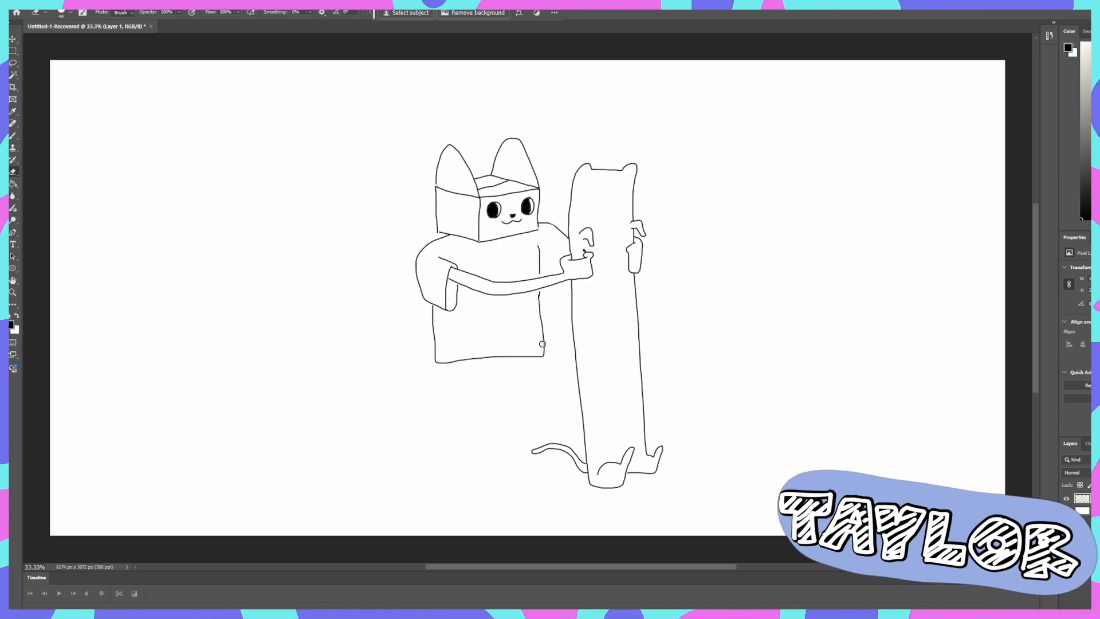
key(b)
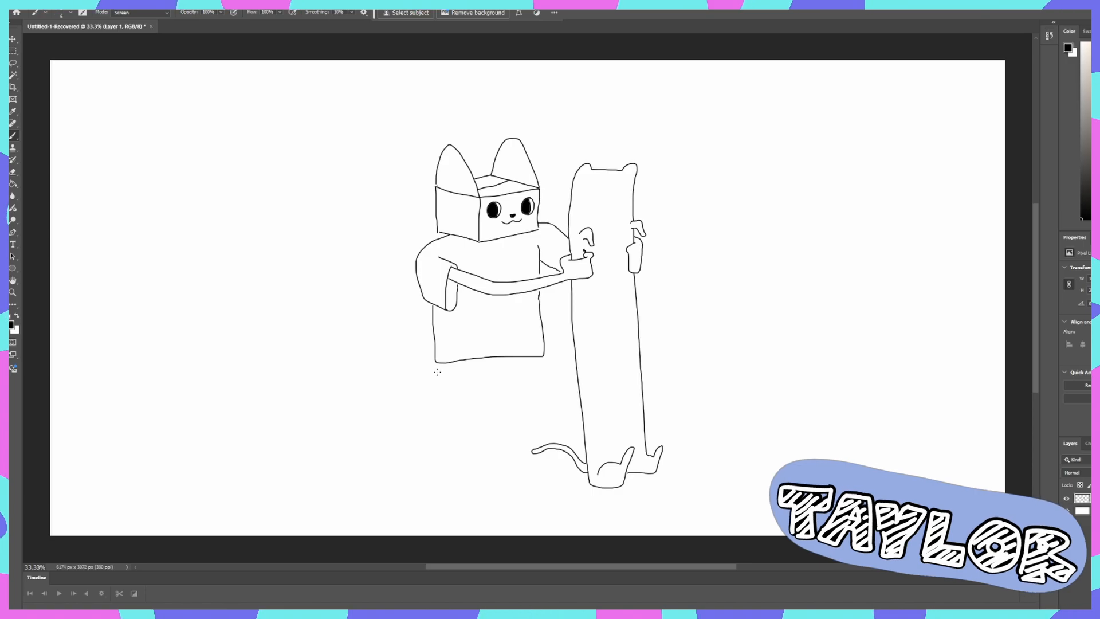
- Draw the figure's crouching hip outline below the shirt and the bent near leg with a rounded knee
mouse_move(437, 366)
mouse_down()
mouse_move(440, 400)
mouse_move(434, 375)
mouse_move(441, 419)
mouse_move(497, 438)
mouse_up()
key(ctrl+z)
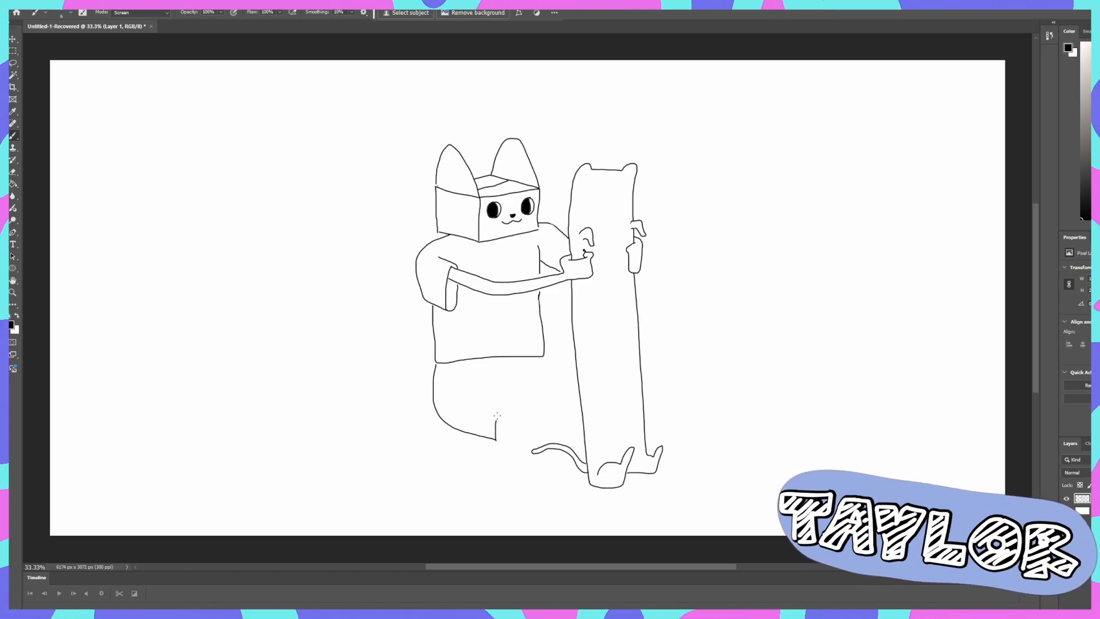
mouse_move(508, 396)
mouse_down()
mouse_move(518, 394)
mouse_move(490, 384)
mouse_move(532, 402)
mouse_up()
mouse_move(536, 410)
mouse_down()
mouse_move(500, 494)
mouse_move(482, 489)
mouse_move(496, 437)
mouse_up()
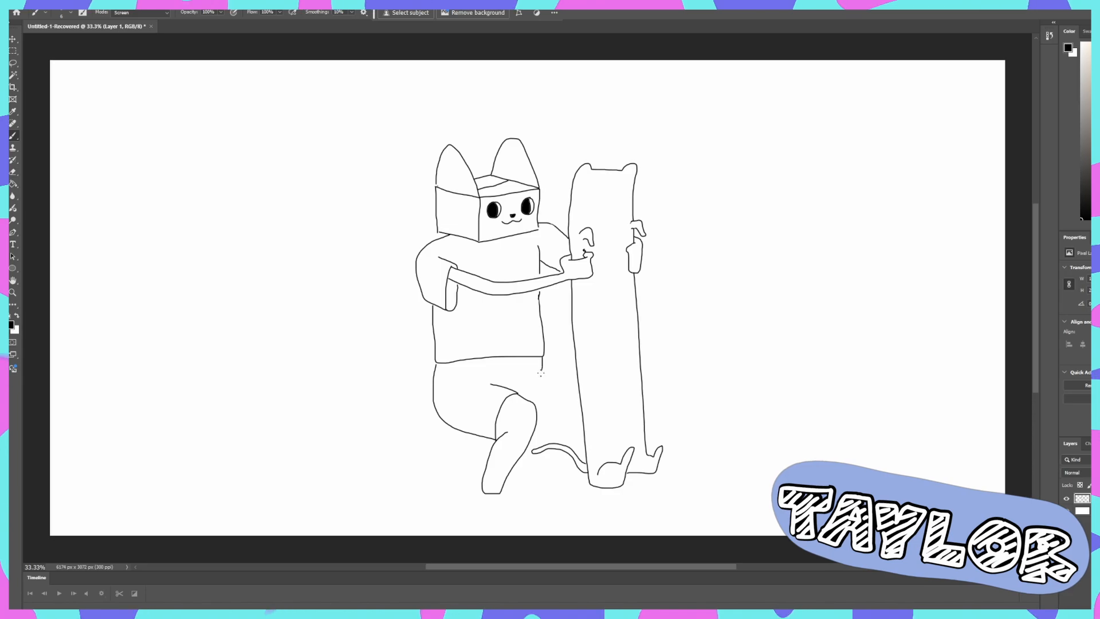
- Draw the far side of the shorts and the bent far leg down to the ankle behind the cat's tail
drag(555, 379, 540, 409)
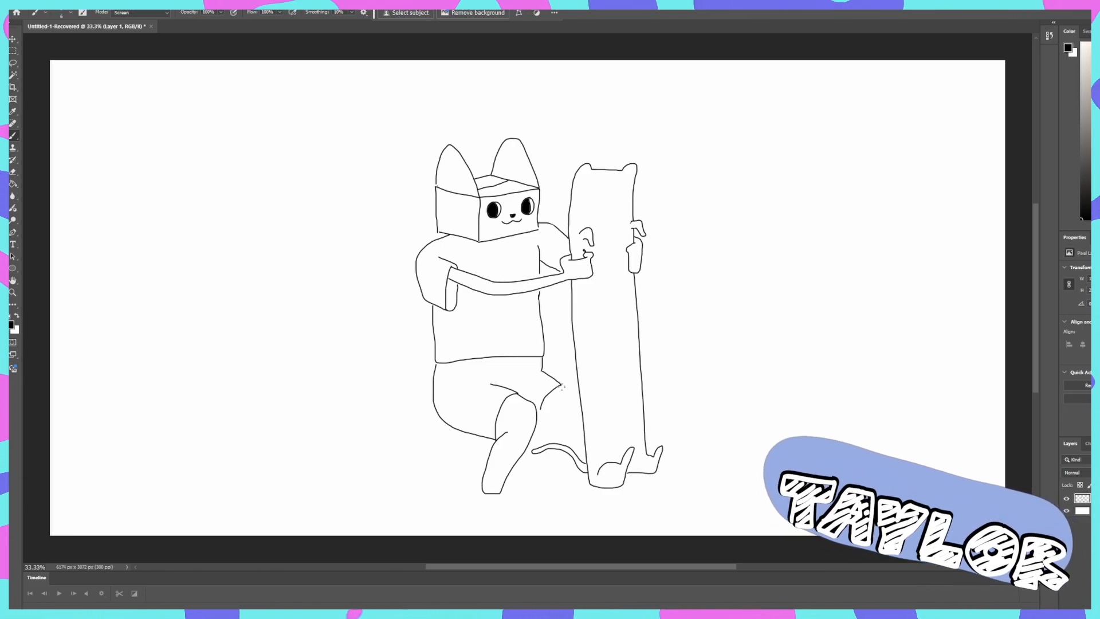
drag(570, 396, 565, 442)
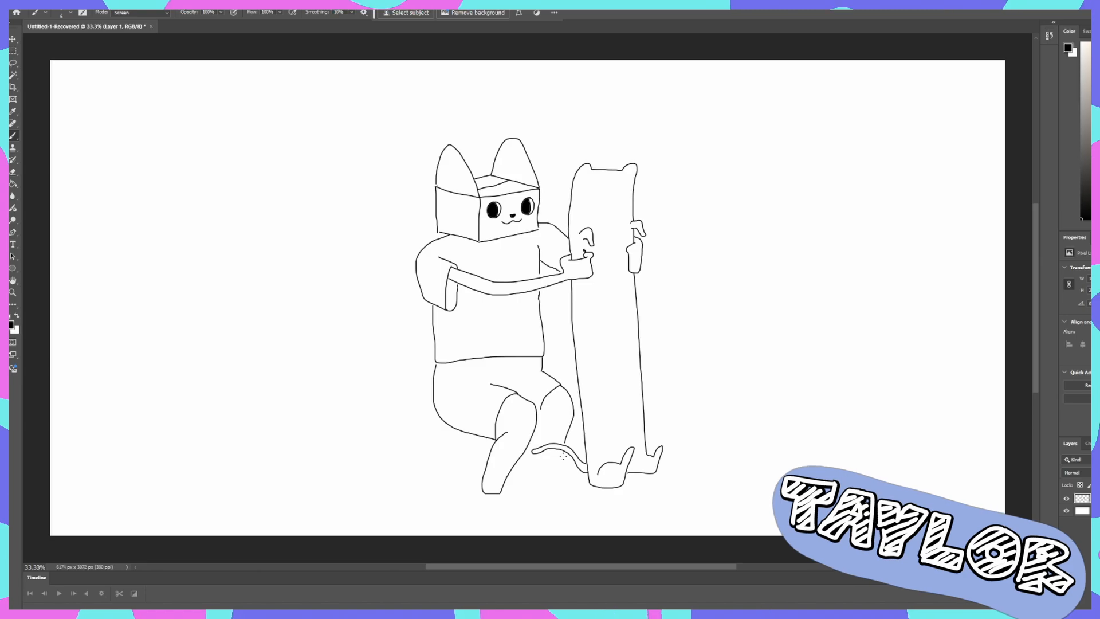
mouse_move(563, 455)
mouse_down()
mouse_move(564, 477)
mouse_move(550, 477)
mouse_move(547, 454)
mouse_up()
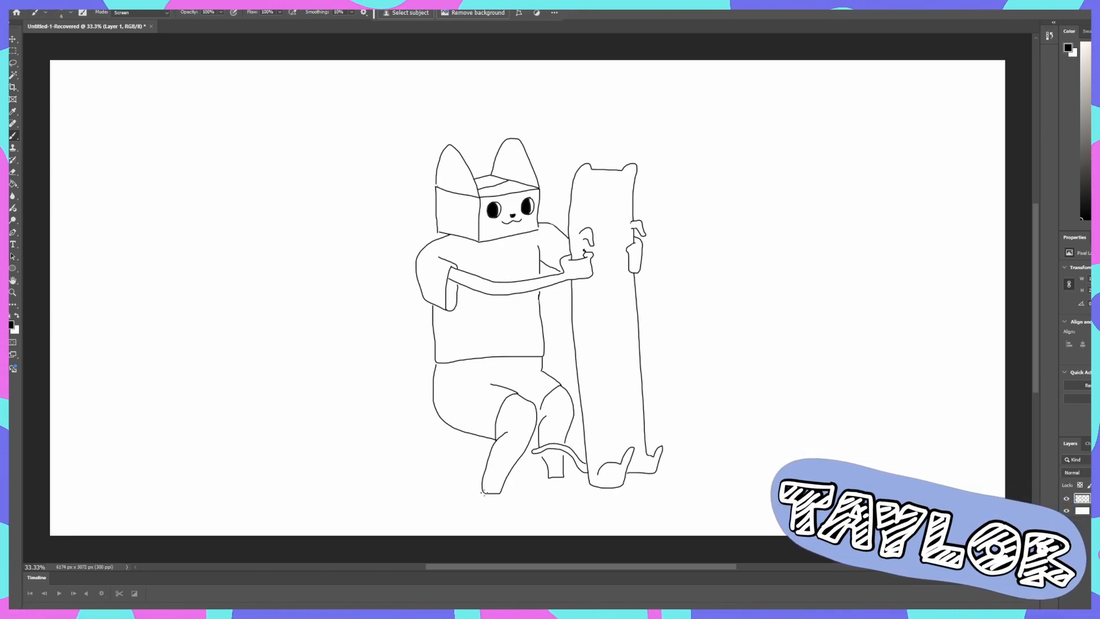
- Draw a laced shoe with a small heel tab on each of the crouching figure's feet
drag(483, 491, 473, 491)
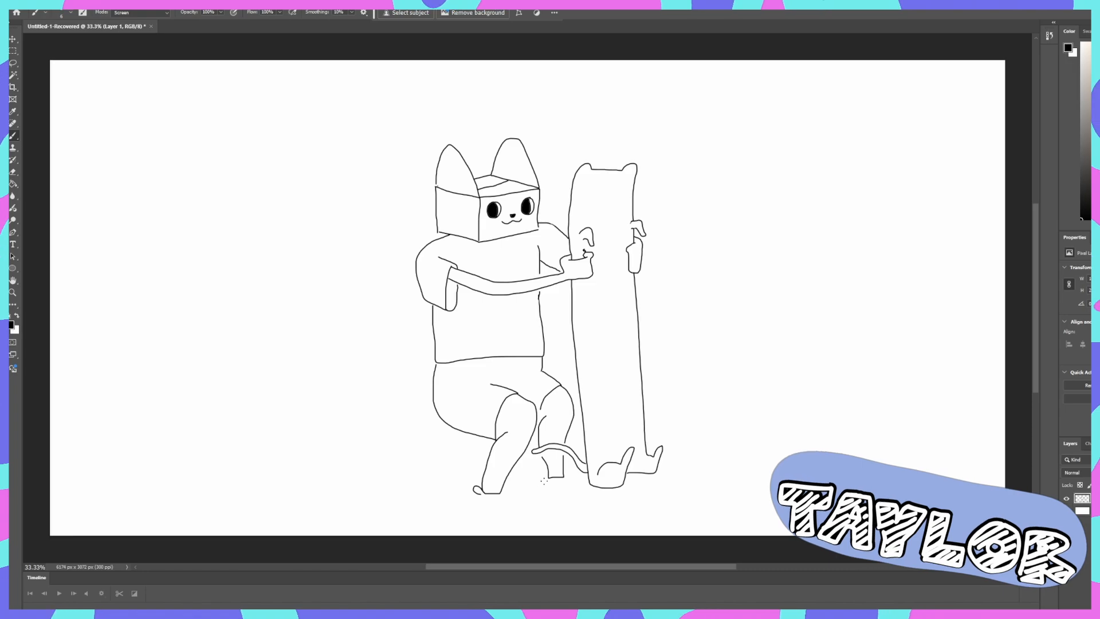
drag(548, 477, 539, 477)
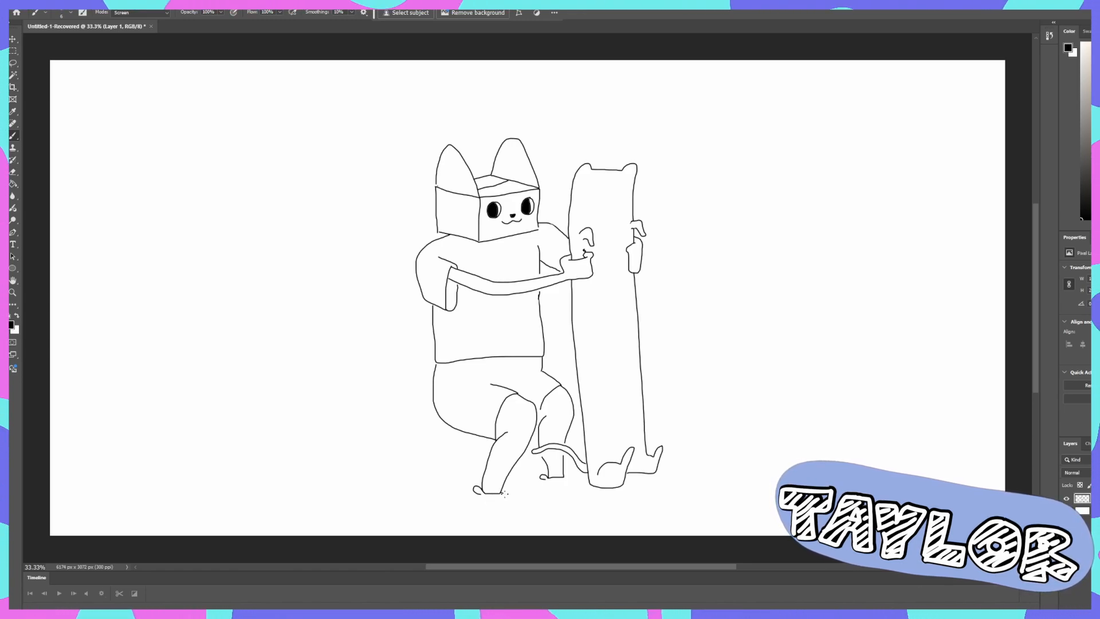
mouse_move(502, 493)
mouse_down()
mouse_move(529, 518)
mouse_move(477, 504)
mouse_move(505, 503)
mouse_up()
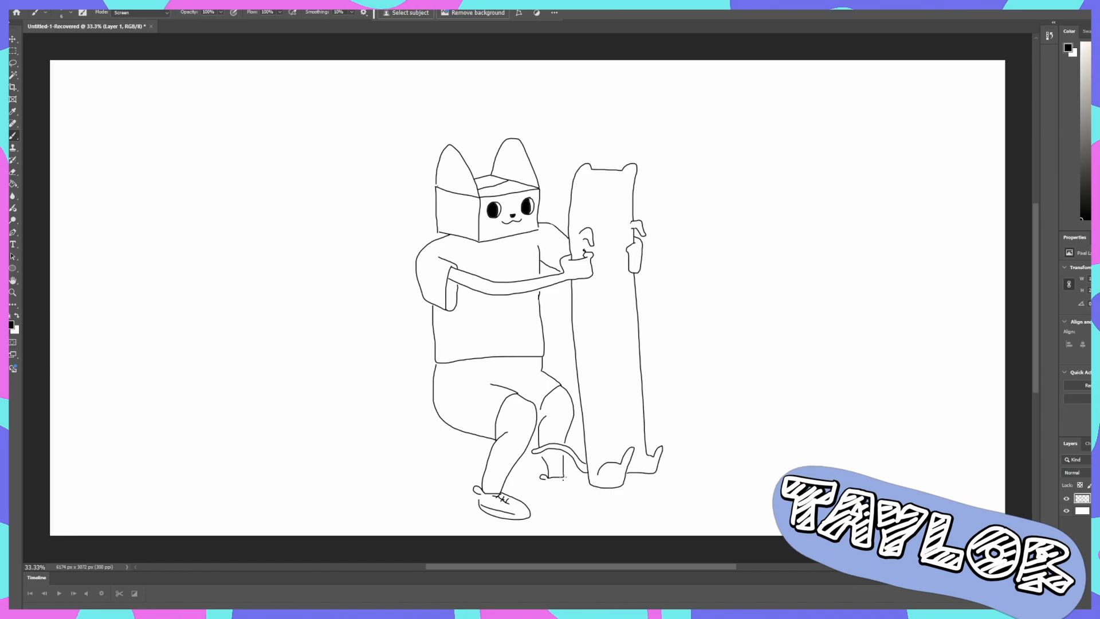
mouse_move(565, 476)
mouse_down()
mouse_move(589, 504)
mouse_move(561, 501)
mouse_move(544, 481)
mouse_move(569, 491)
mouse_up()
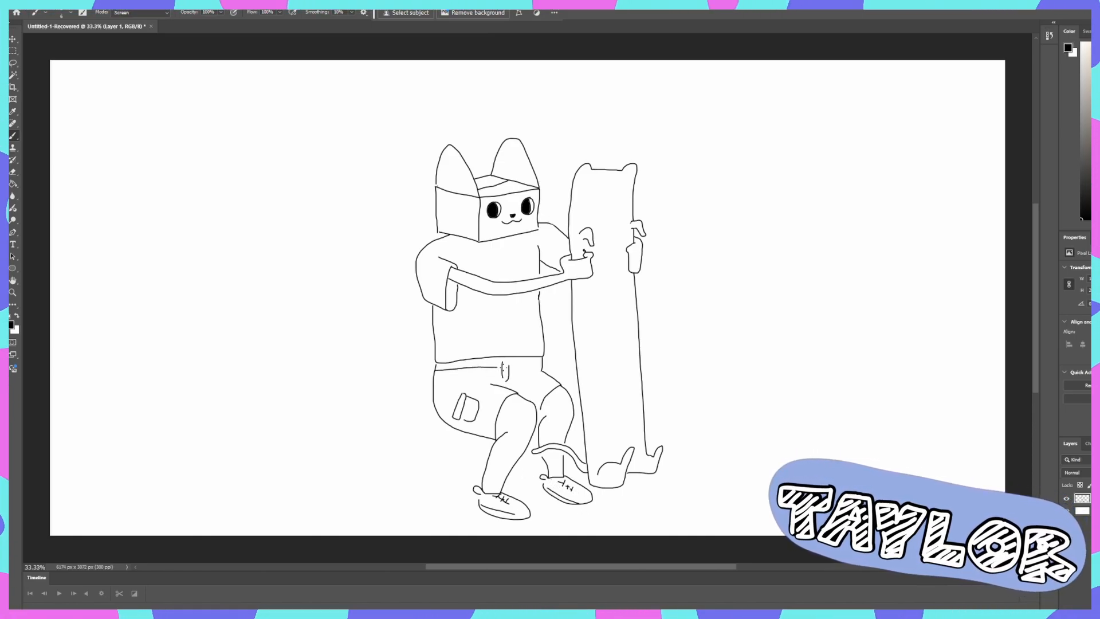
- Draw a waistband across the top of the shorts and a wavy fur patch along the long cat's near edge
drag(436, 369, 544, 367)
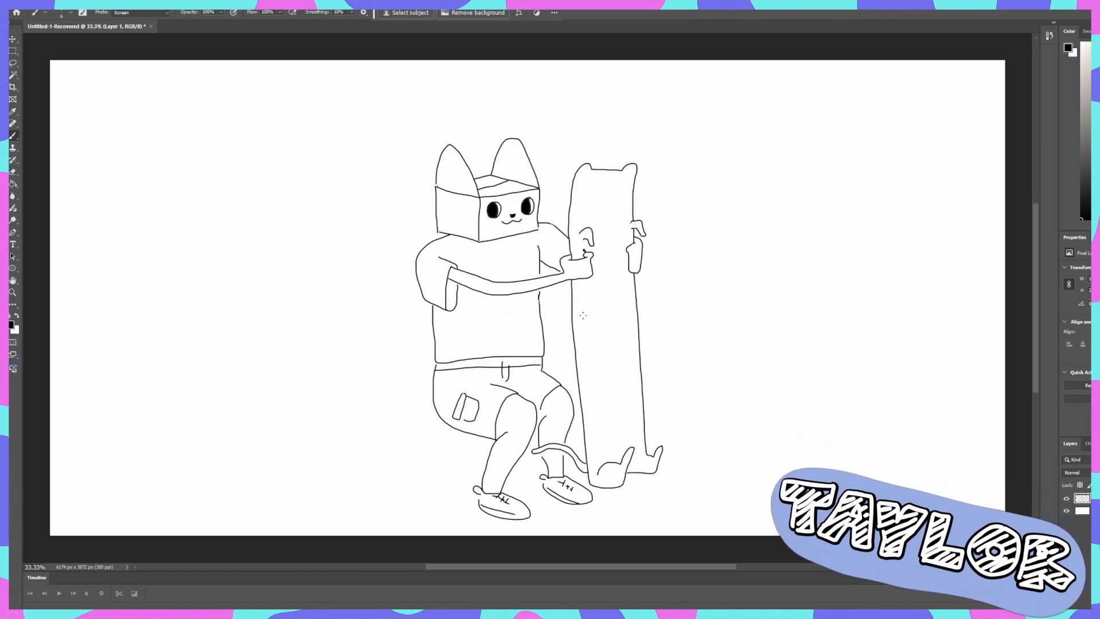
mouse_move(575, 308)
mouse_down()
mouse_move(593, 366)
mouse_move(582, 395)
mouse_up()
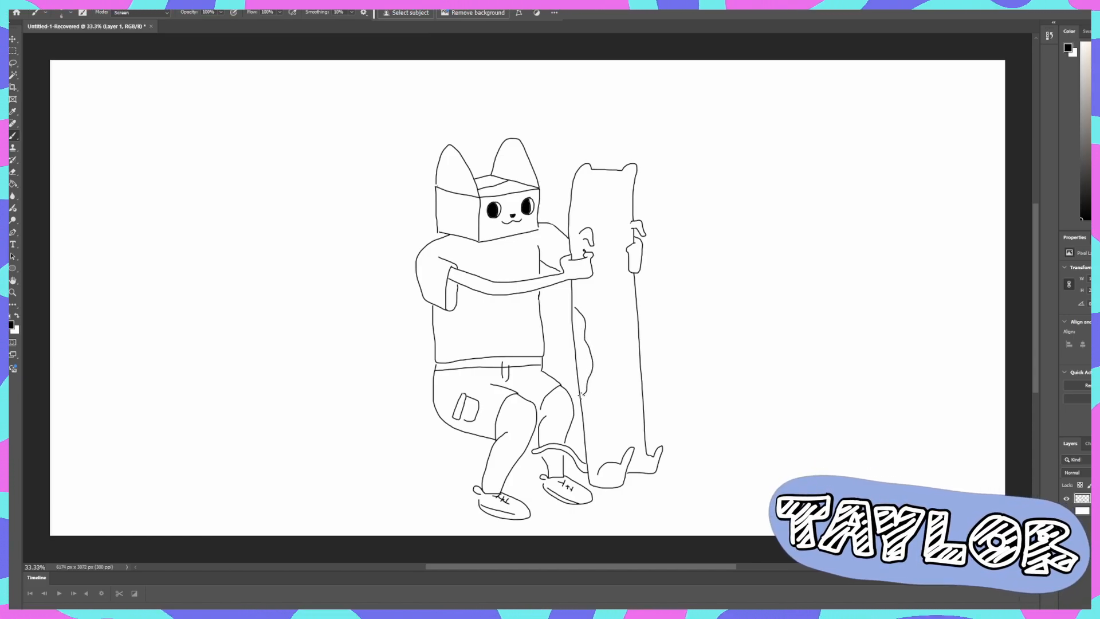
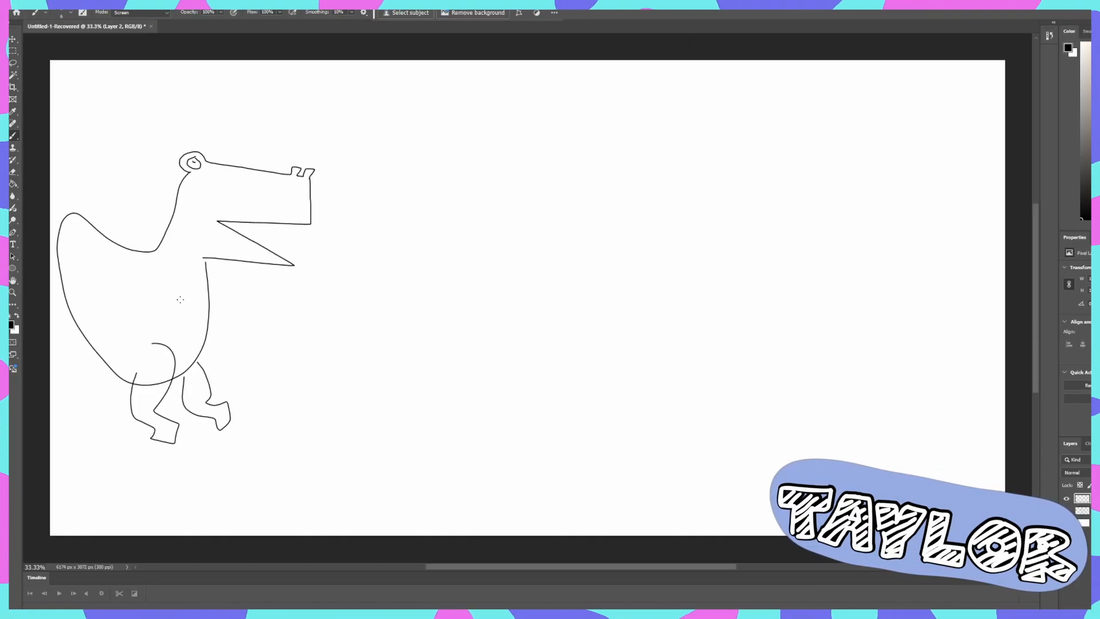
- Draw the dinosaur's two tiny hands, a tall pointed tail and a row of spikes along its tail and back
drag(184, 291, 185, 314)
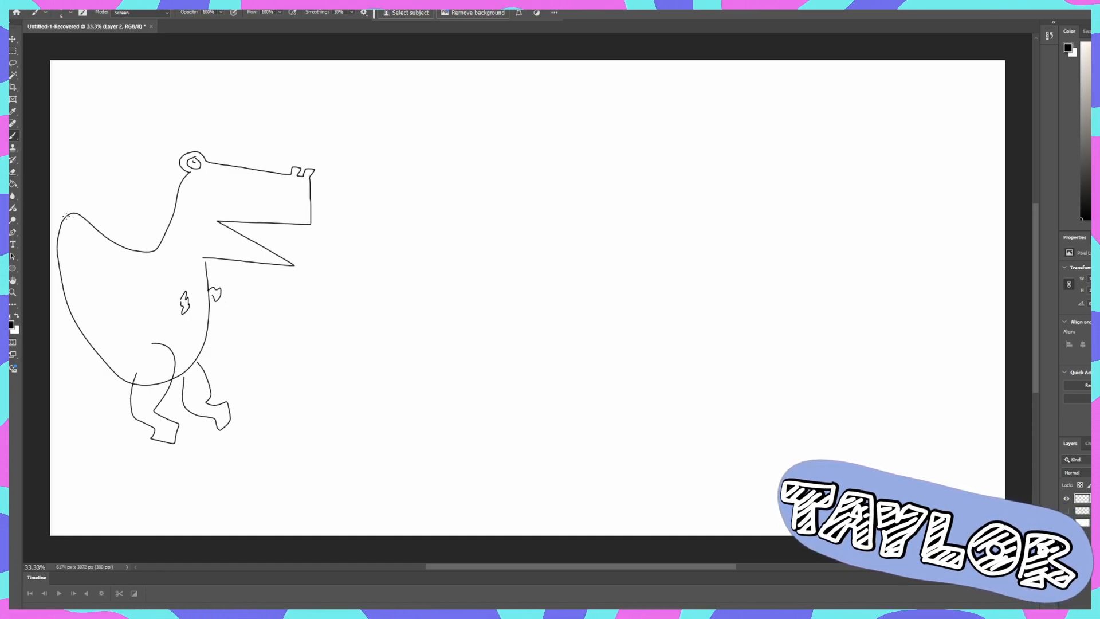
mouse_move(60, 225)
mouse_down()
mouse_move(104, 112)
mouse_move(98, 237)
mouse_up()
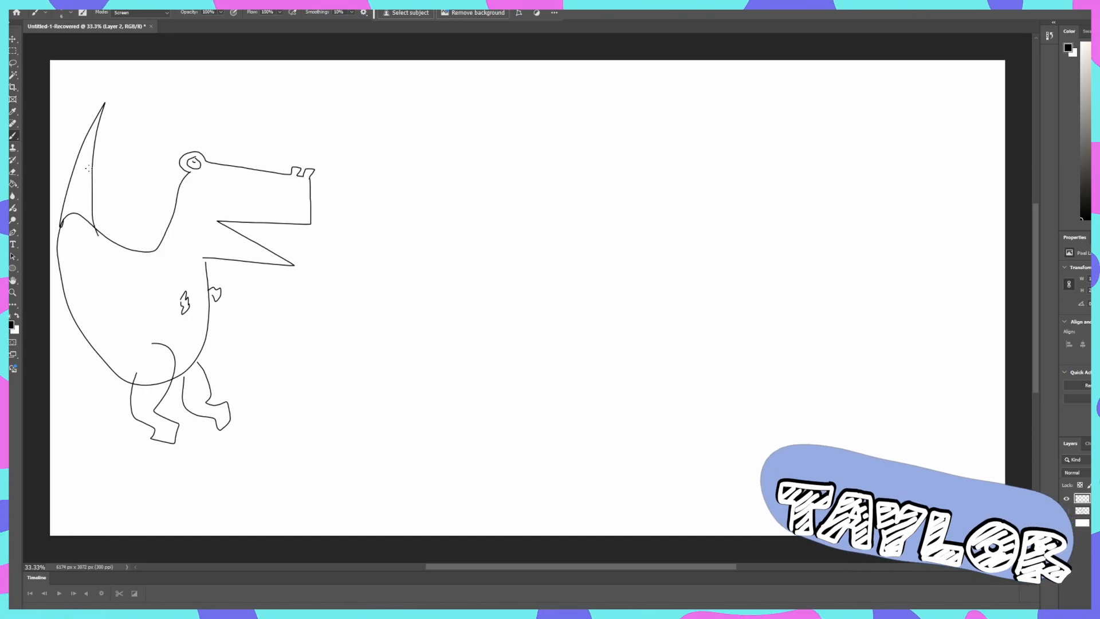
drag(107, 150, 90, 168)
drag(82, 196, 87, 197)
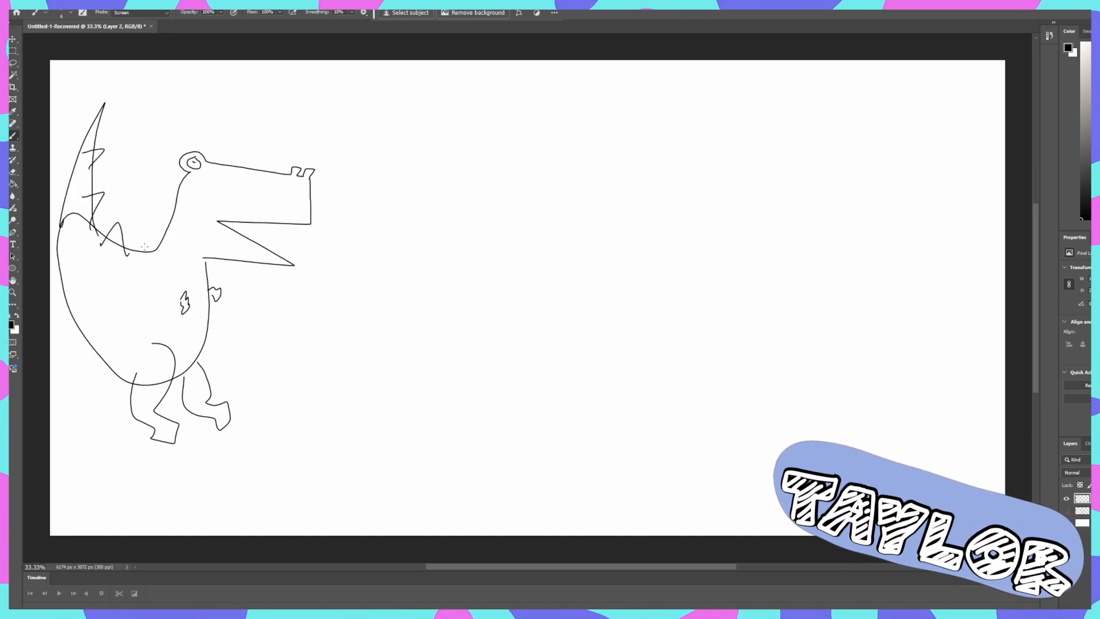
drag(145, 246, 155, 216)
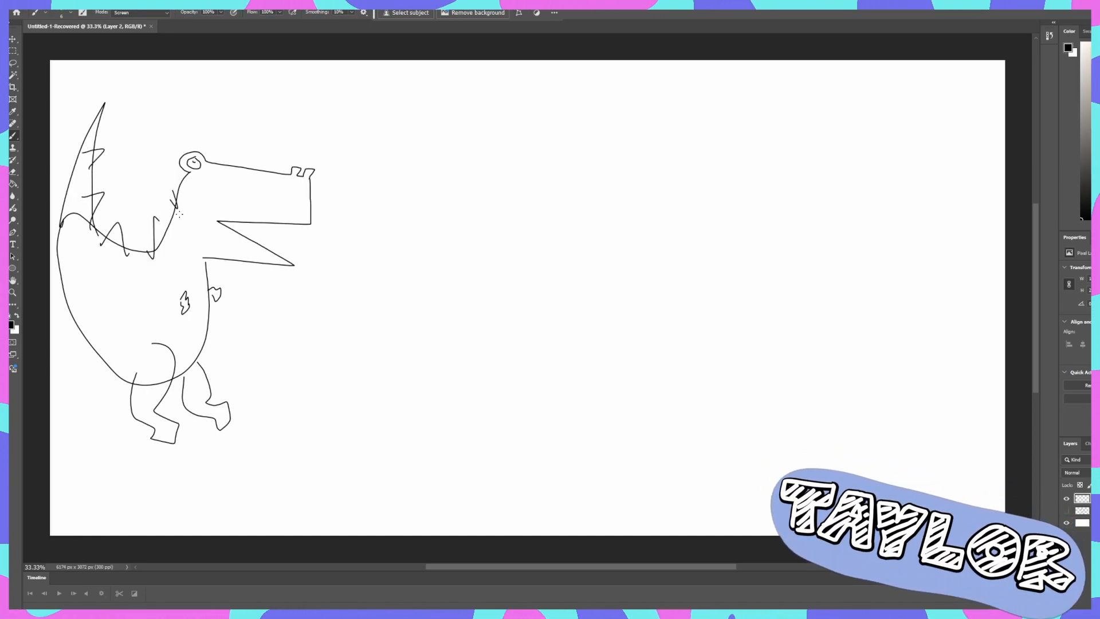
- Capture a screen snip of the whole dinosaur sketch and undo the last canvas change
key(super+shift+s)
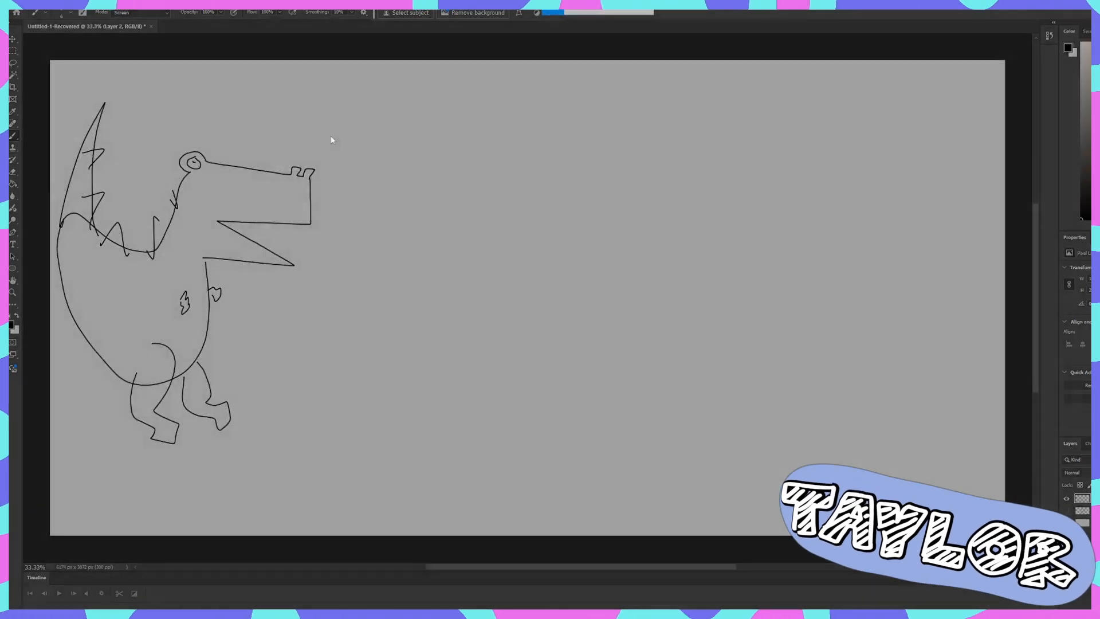
drag(344, 83, 61, 477)
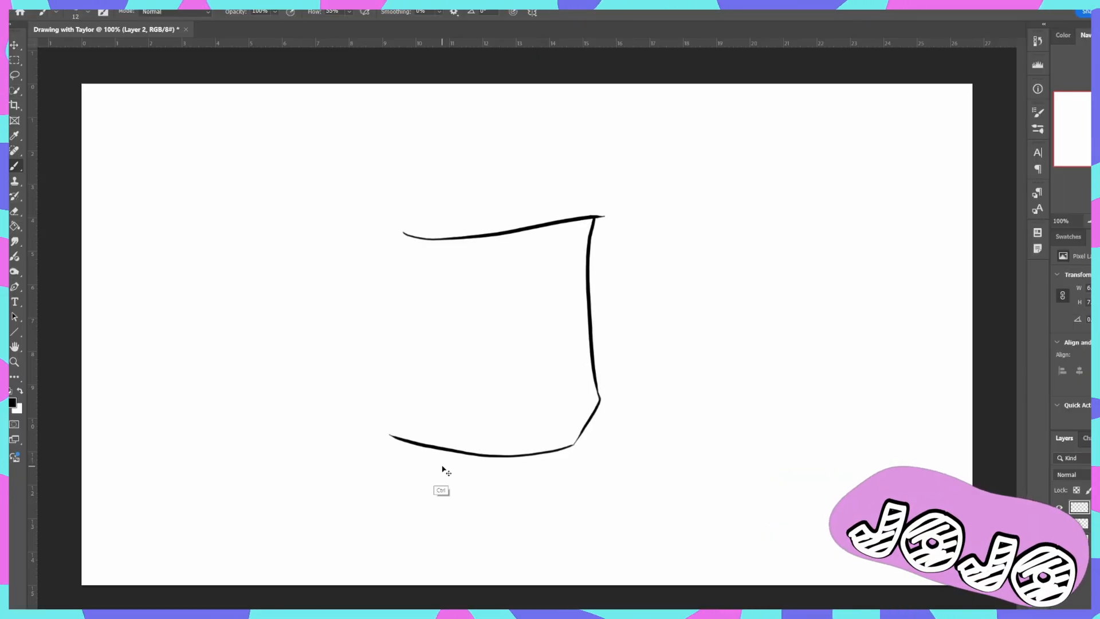
key(ctrl+z)
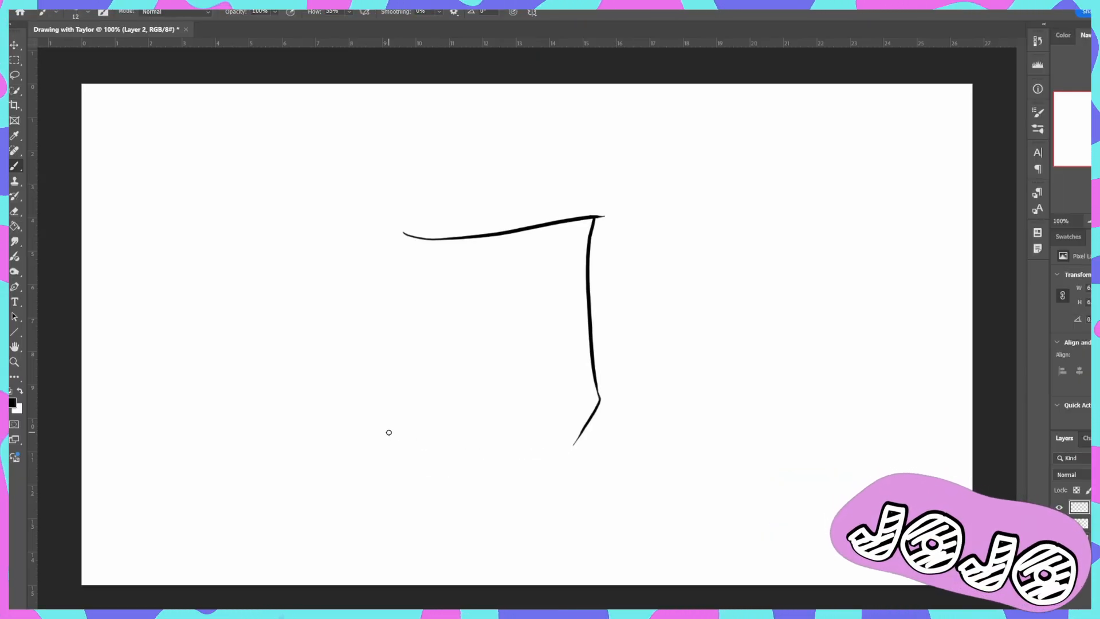
- In the other canvas, draw the open mouth's curved lower jaw and the nostrils above it, and erase the mouth's back edge
mouse_move(388, 434)
mouse_down()
mouse_move(417, 448)
mouse_move(577, 442)
mouse_up()
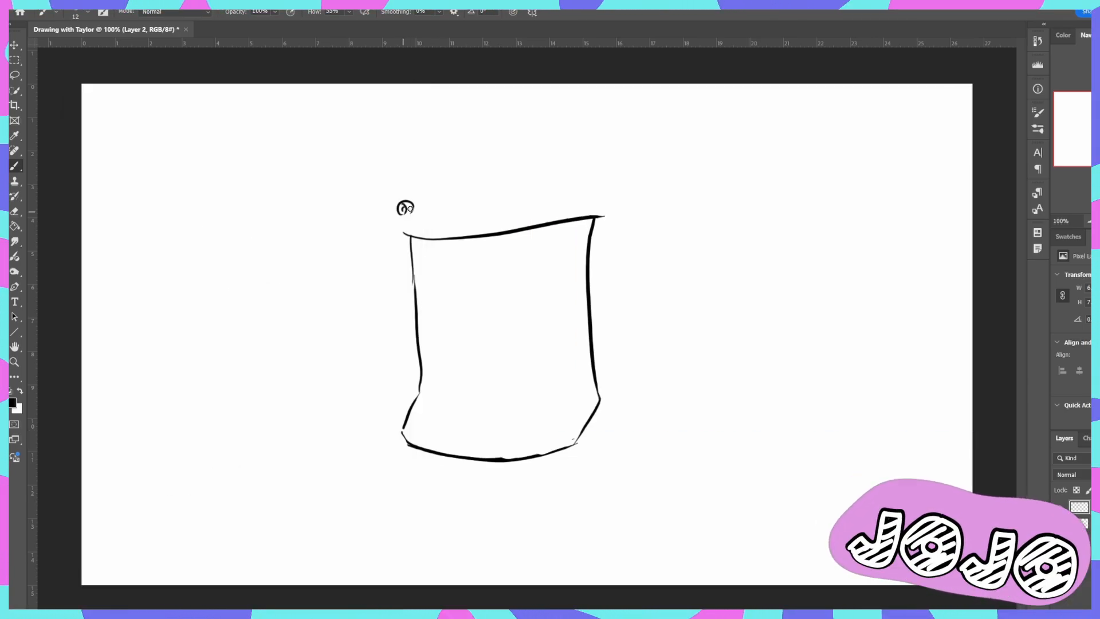
drag(506, 202, 526, 200)
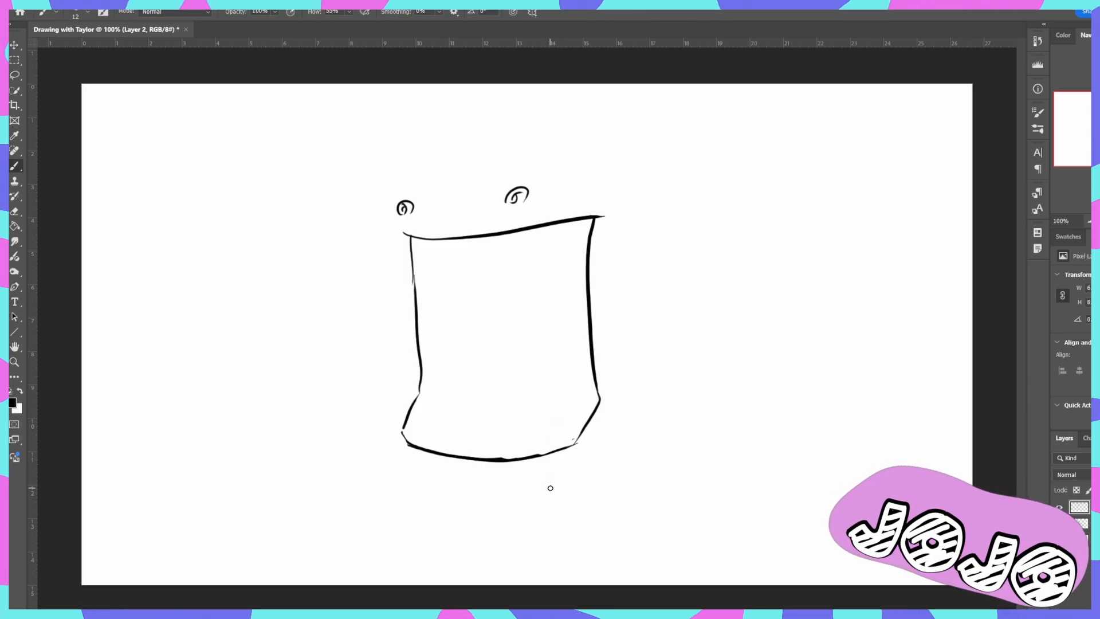
key(e)
mouse_move(590, 257)
mouse_down()
mouse_move(580, 239)
mouse_move(609, 224)
mouse_move(568, 270)
mouse_move(592, 321)
mouse_move(600, 398)
mouse_up()
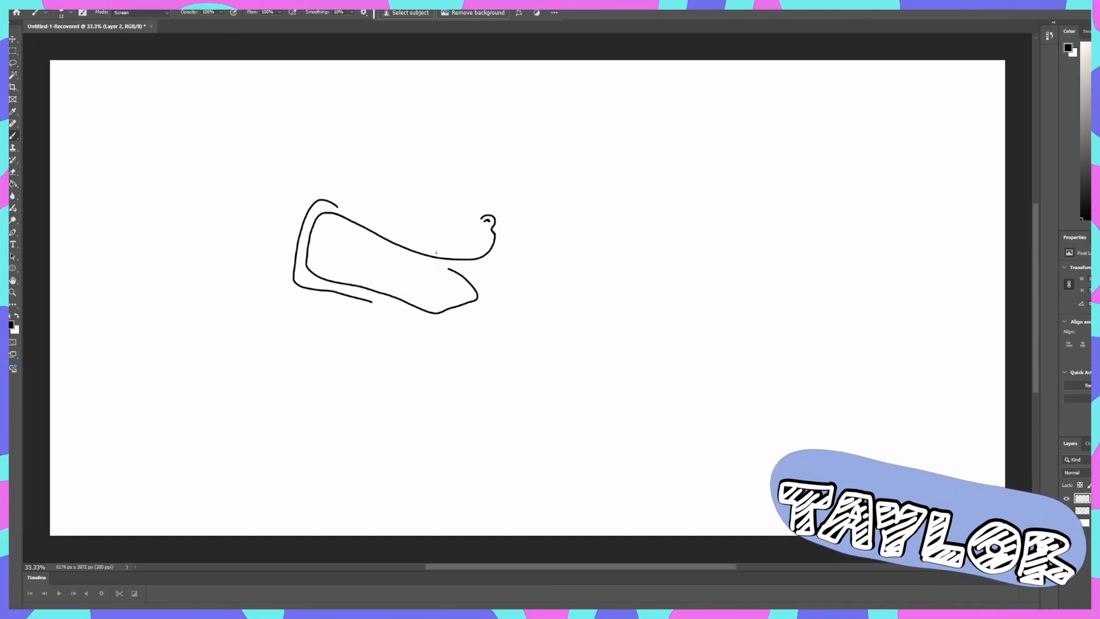
- Draw the second dinosaur's near nostril, angry eye, bumpy snout and forehead, and two rounded ears
drag(424, 217, 411, 221)
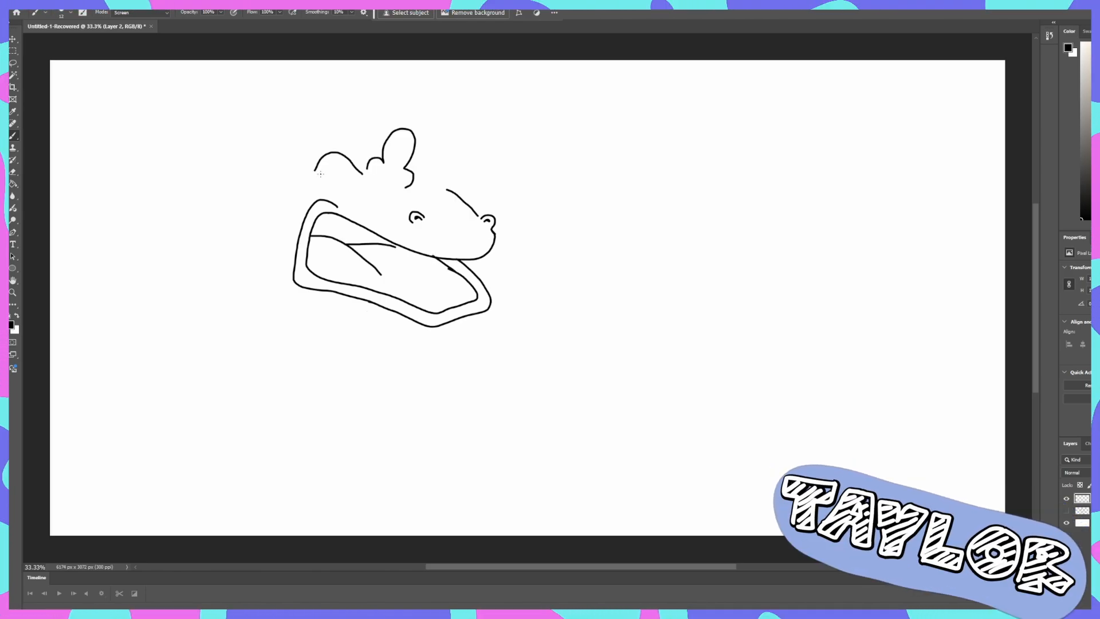
mouse_move(321, 173)
mouse_down()
mouse_move(352, 190)
mouse_move(325, 173)
mouse_up()
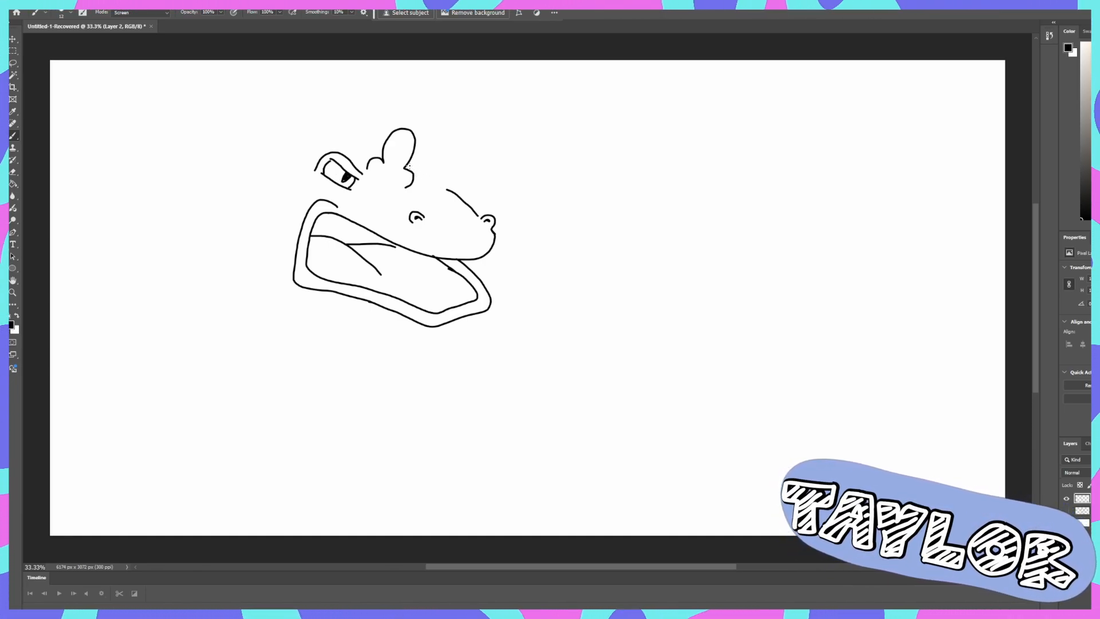
drag(407, 166, 447, 184)
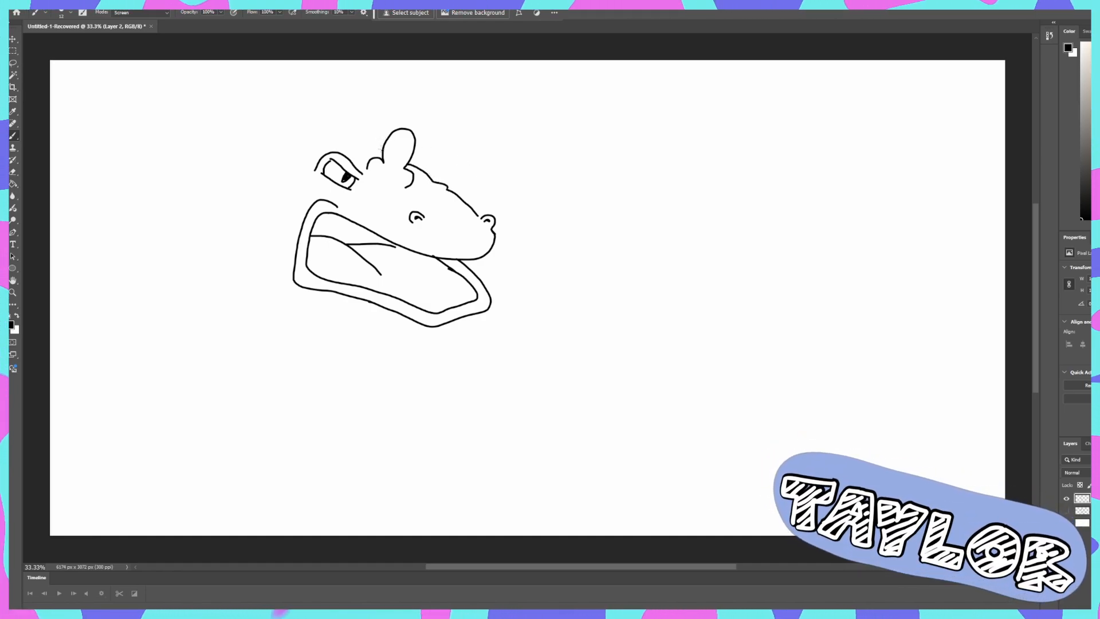
drag(382, 150, 340, 133)
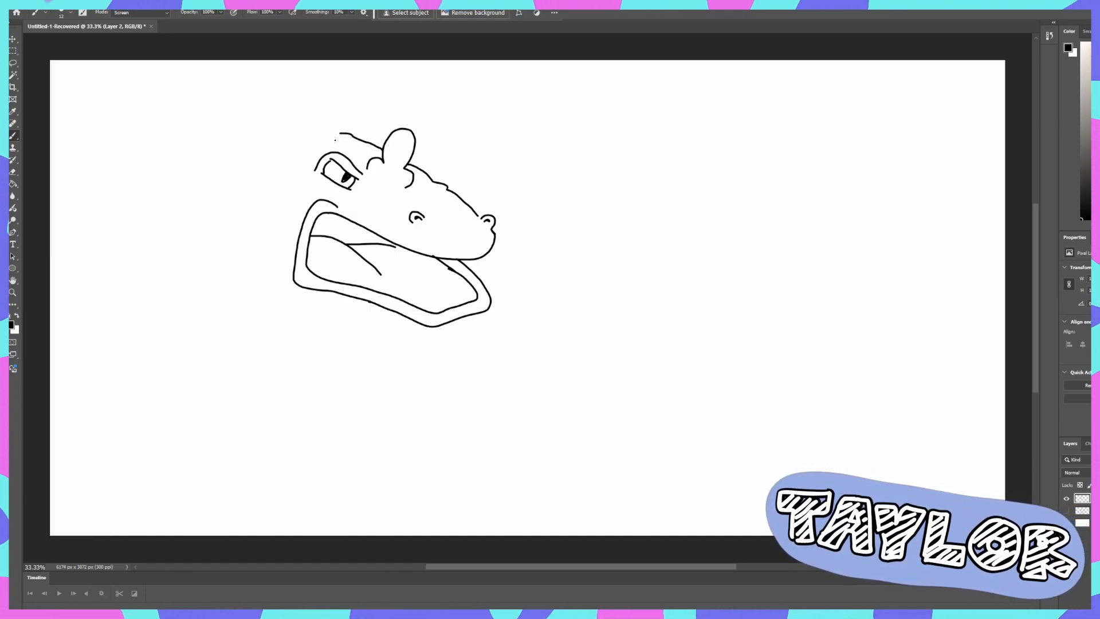
mouse_move(333, 138)
mouse_down()
mouse_move(291, 106)
mouse_move(290, 152)
mouse_up()
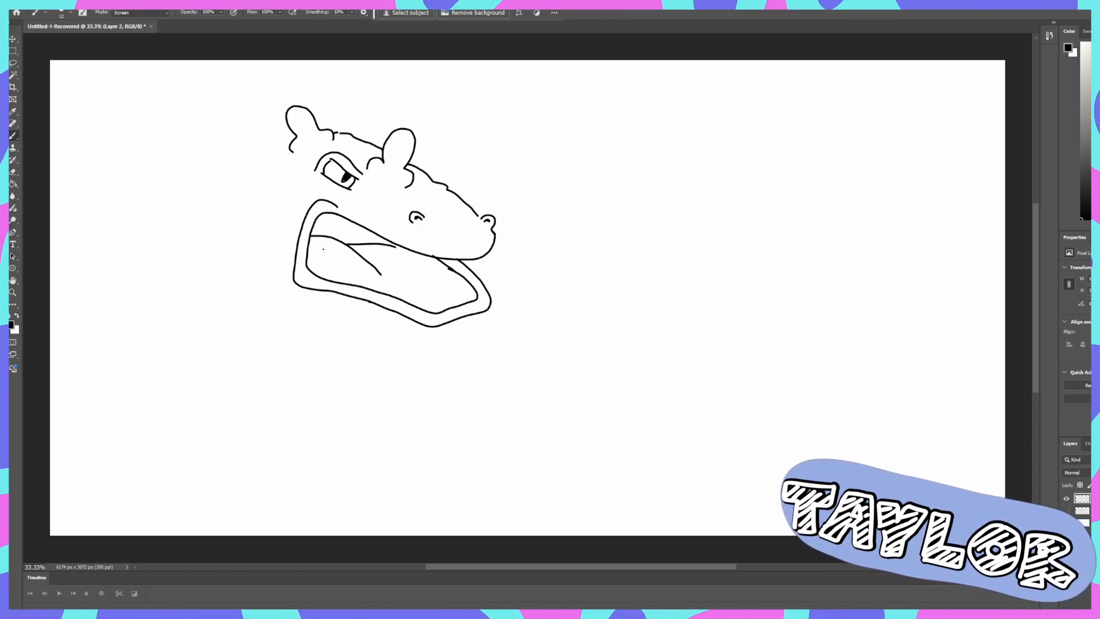
- Line the upper and lower jaws of the angry-eyed dinosaur with small rounded teeth
drag(326, 214, 441, 263)
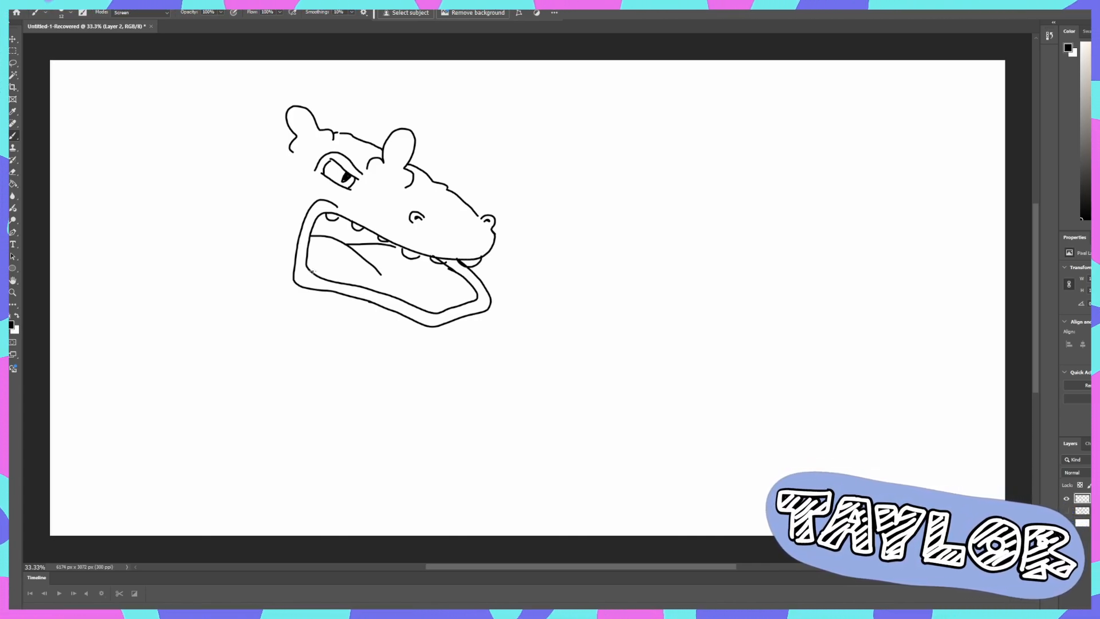
drag(314, 270, 359, 284)
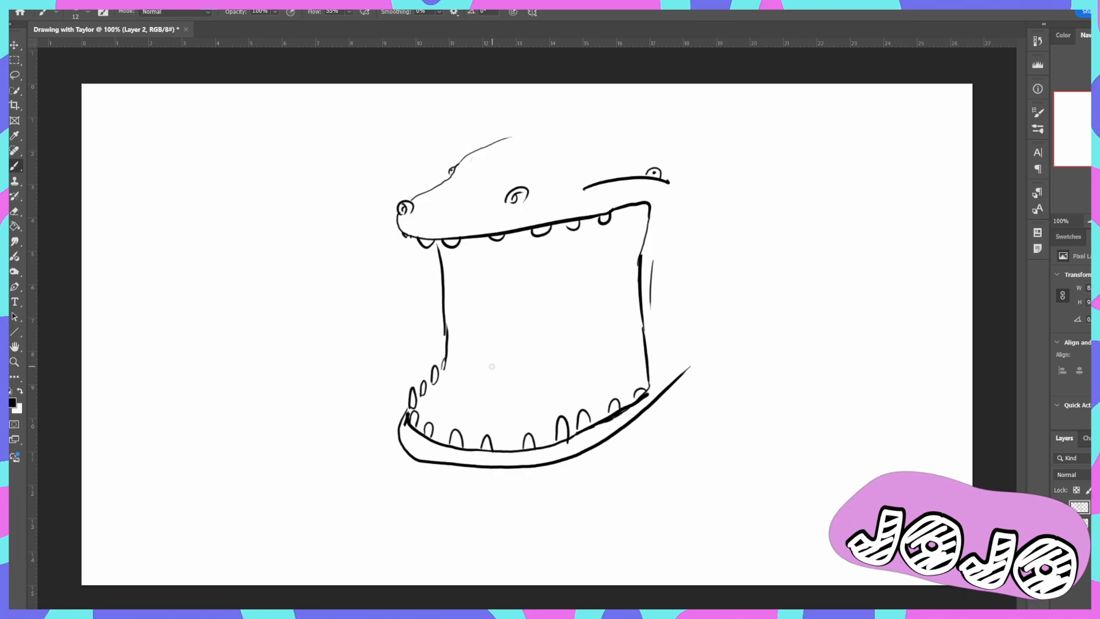
- Draw a curled tongue inside the wide-open mouth of the other canvas's dinosaur
mouse_move(488, 365)
mouse_down()
mouse_move(525, 346)
mouse_move(502, 395)
mouse_move(476, 404)
mouse_up()
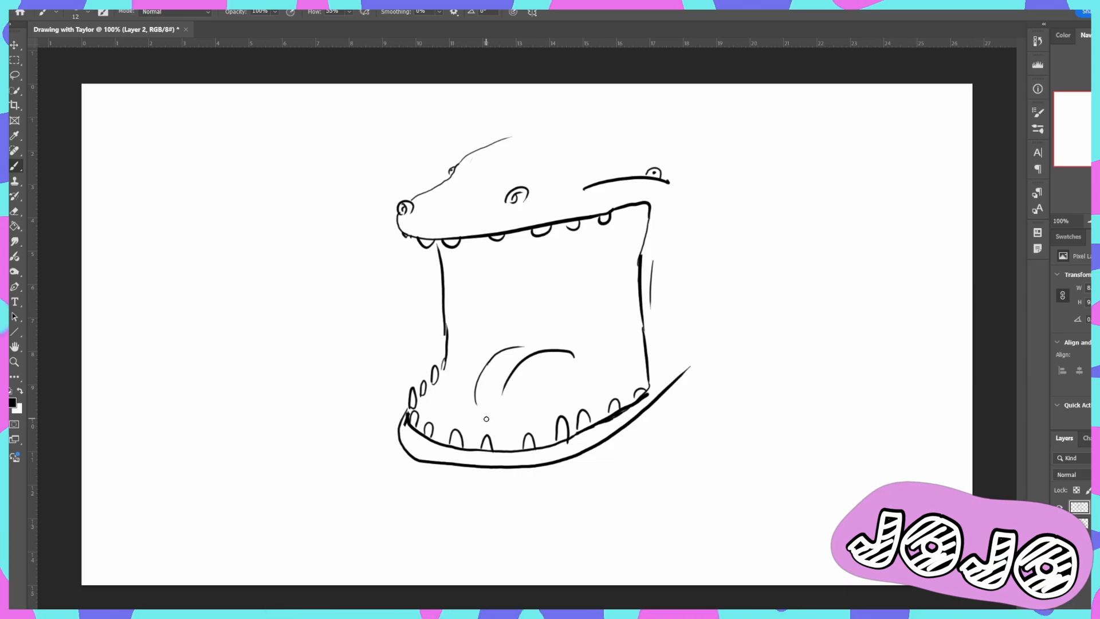
drag(476, 403, 549, 401)
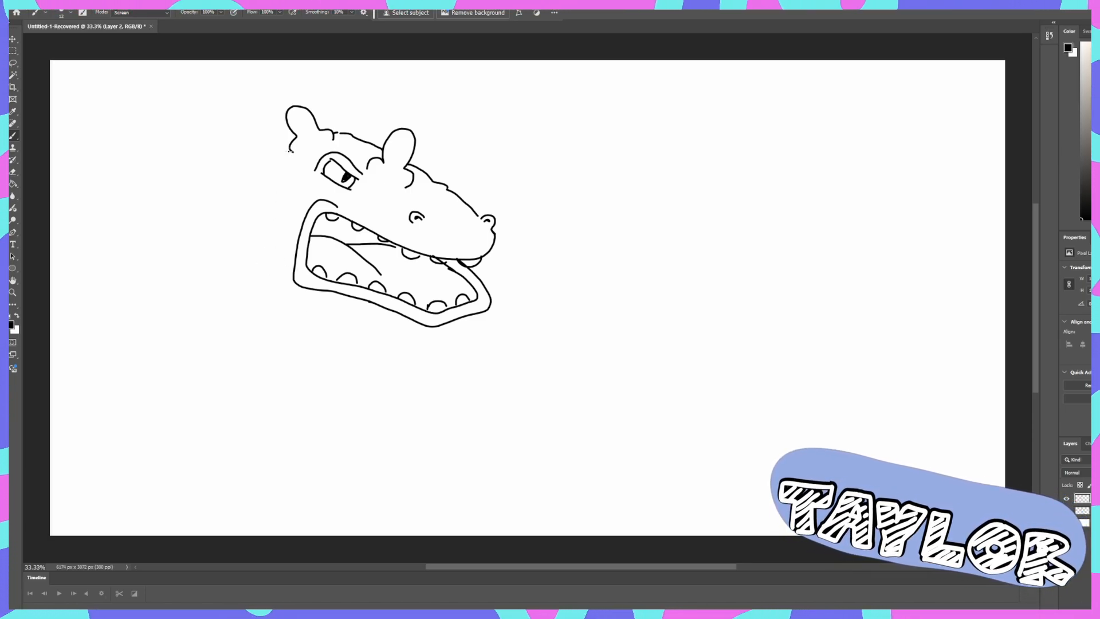
- Draw the angry dinosaur's neck line, an outstretched thin arm with a three-clawed hand, and the curved belly
drag(290, 152, 253, 206)
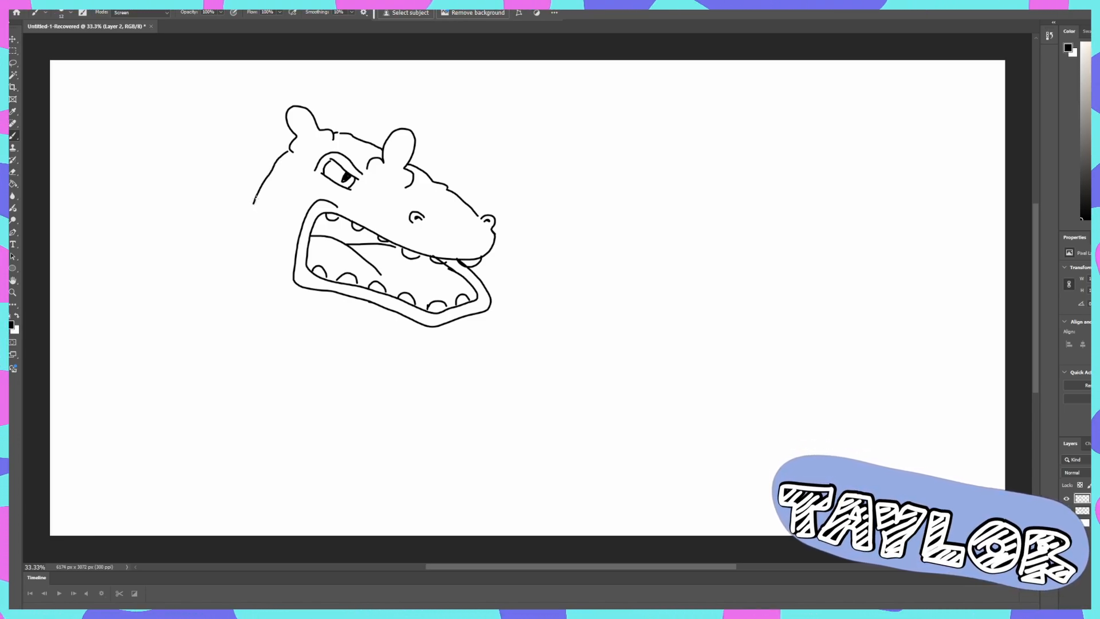
drag(254, 202, 223, 259)
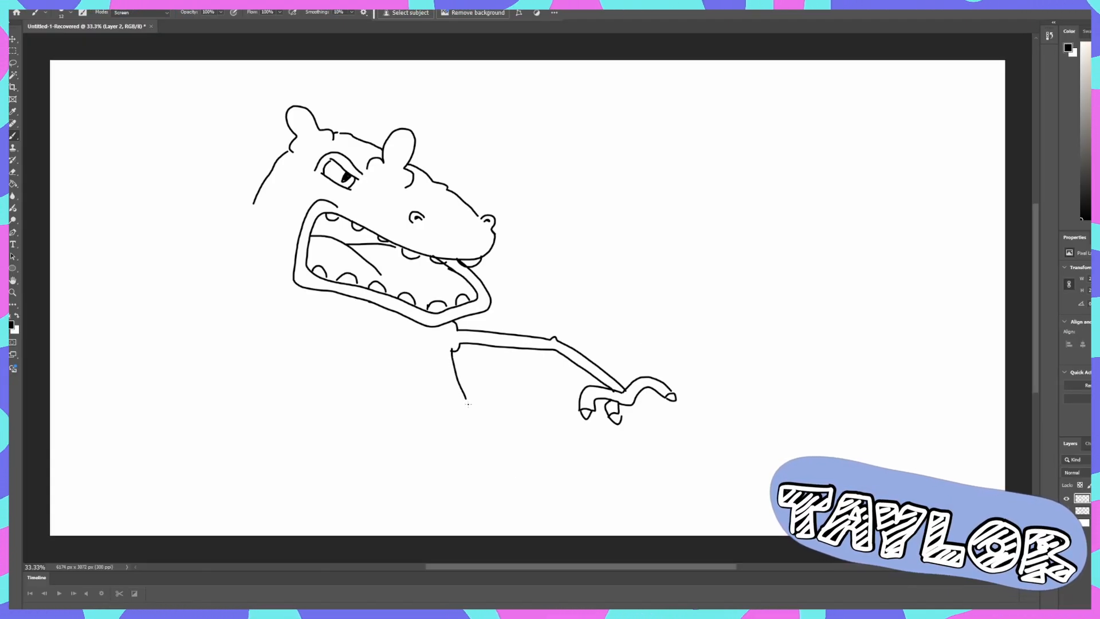
mouse_move(467, 404)
mouse_down()
mouse_move(480, 467)
mouse_move(465, 503)
mouse_up()
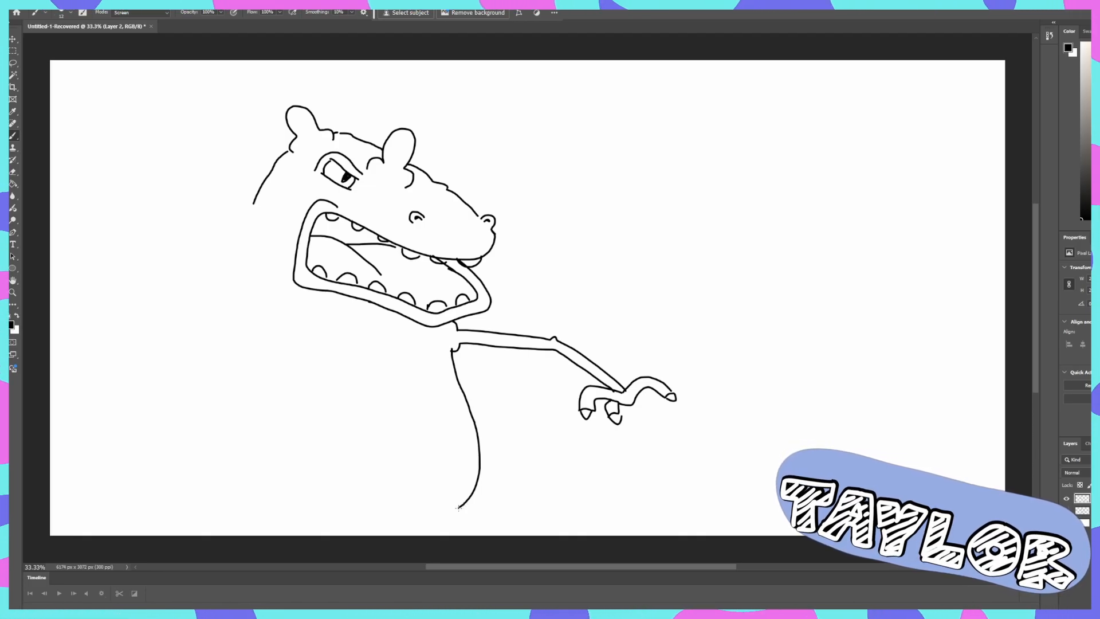
drag(458, 508, 447, 518)
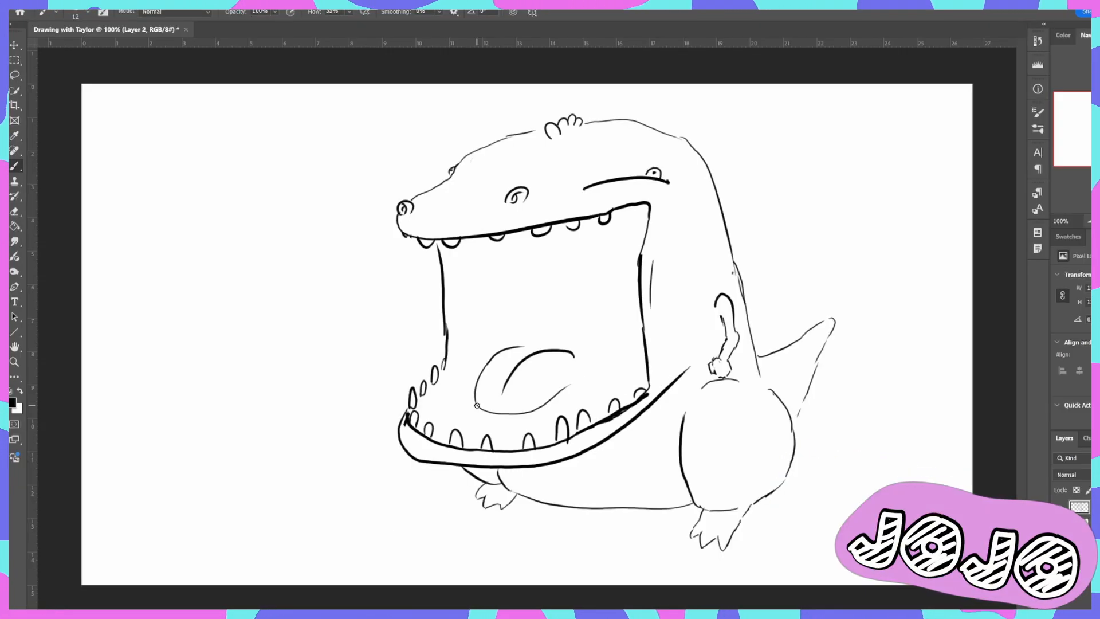
- Draw the inner cheek line from the upper teeth toward the tongue and close the tongue's back edge
drag(485, 237, 512, 338)
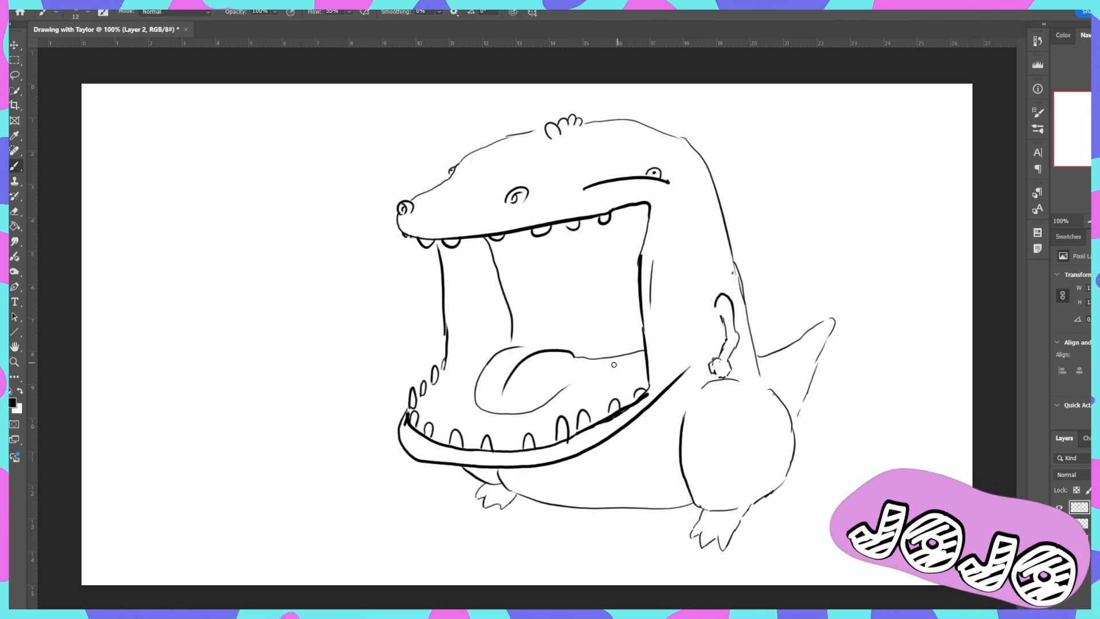
drag(573, 356, 569, 386)
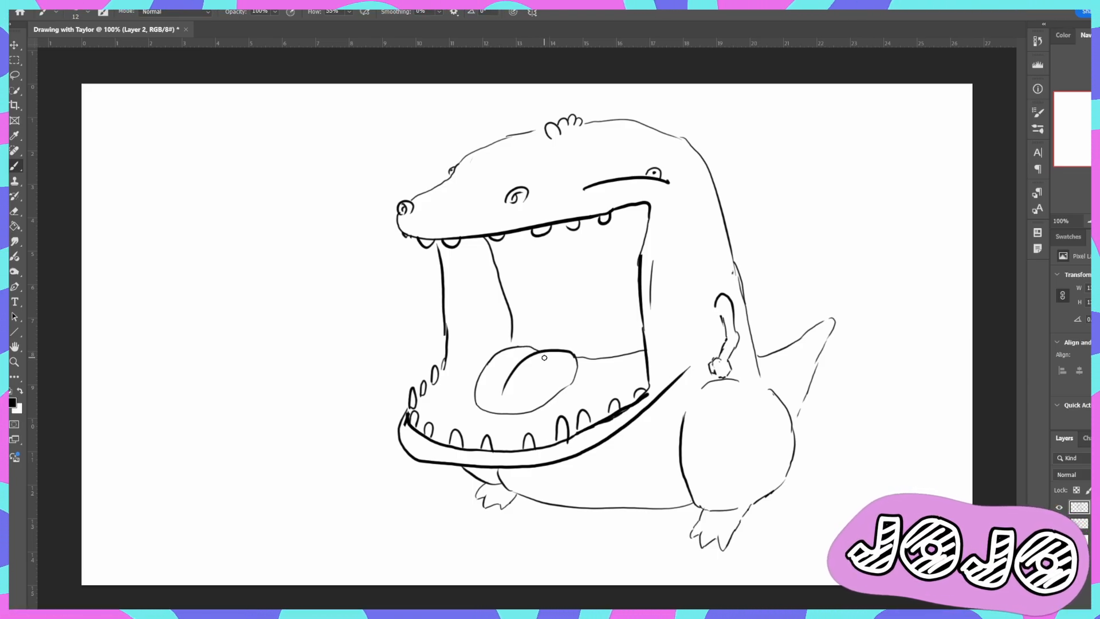
click(17, 227)
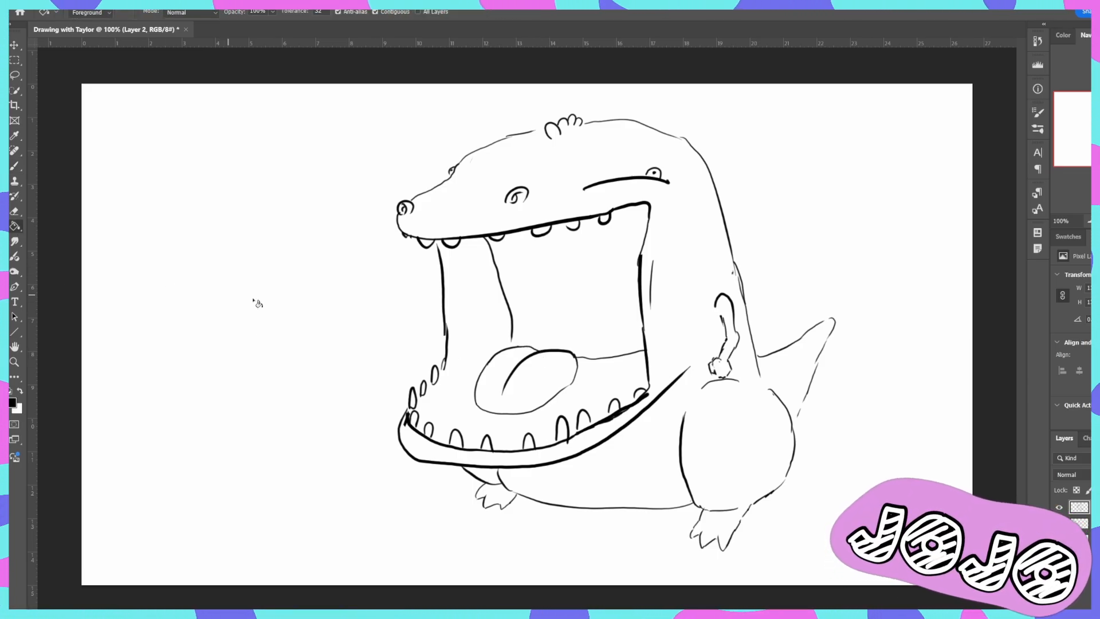
click(255, 300)
key(ctrl+z)
- Close the gap between the cheek line and the tongue, and fill the mouth's interior with black
key(b)
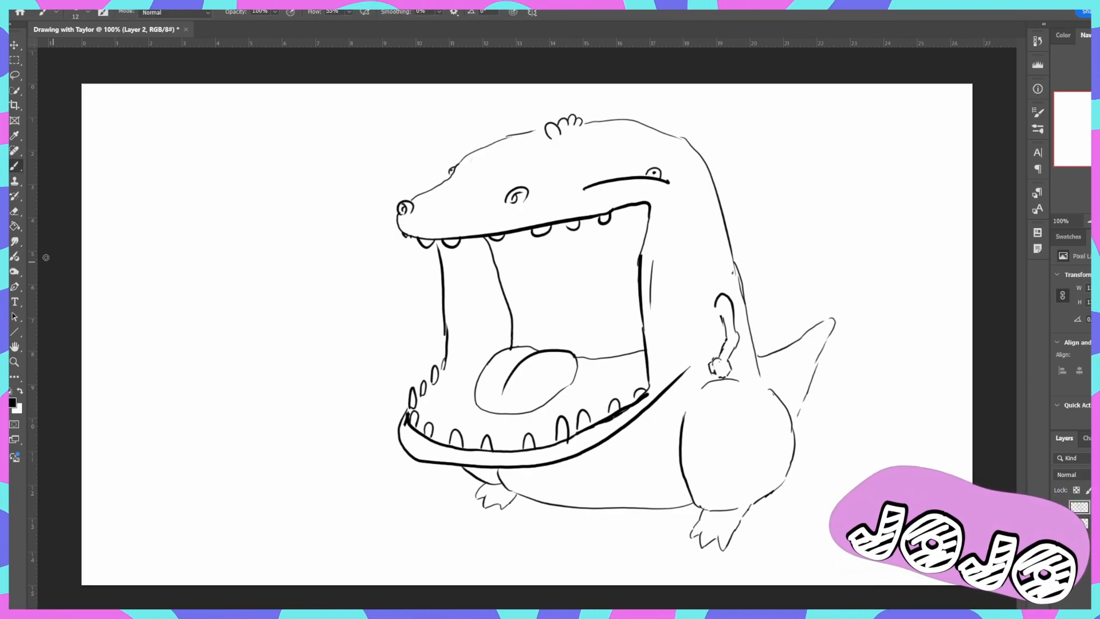
key(g)
click(553, 338)
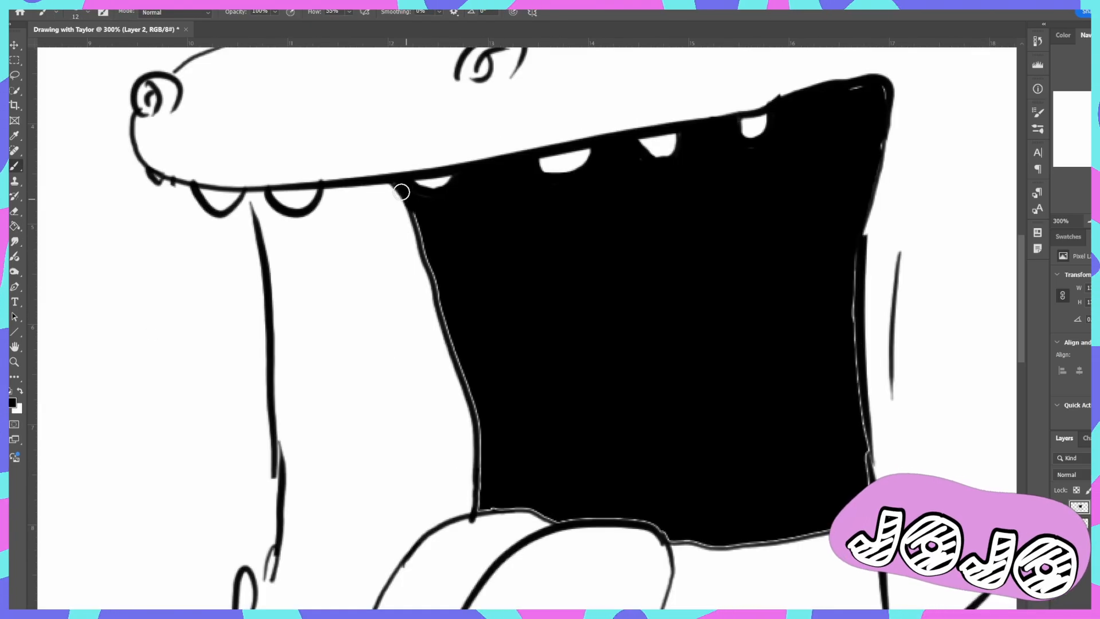
- Paint over the white slivers along the edges of the black mouth interior with the brush
mouse_move(401, 191)
mouse_down()
mouse_move(478, 394)
mouse_move(478, 502)
mouse_move(483, 483)
mouse_move(499, 491)
mouse_move(478, 507)
mouse_move(772, 540)
mouse_up()
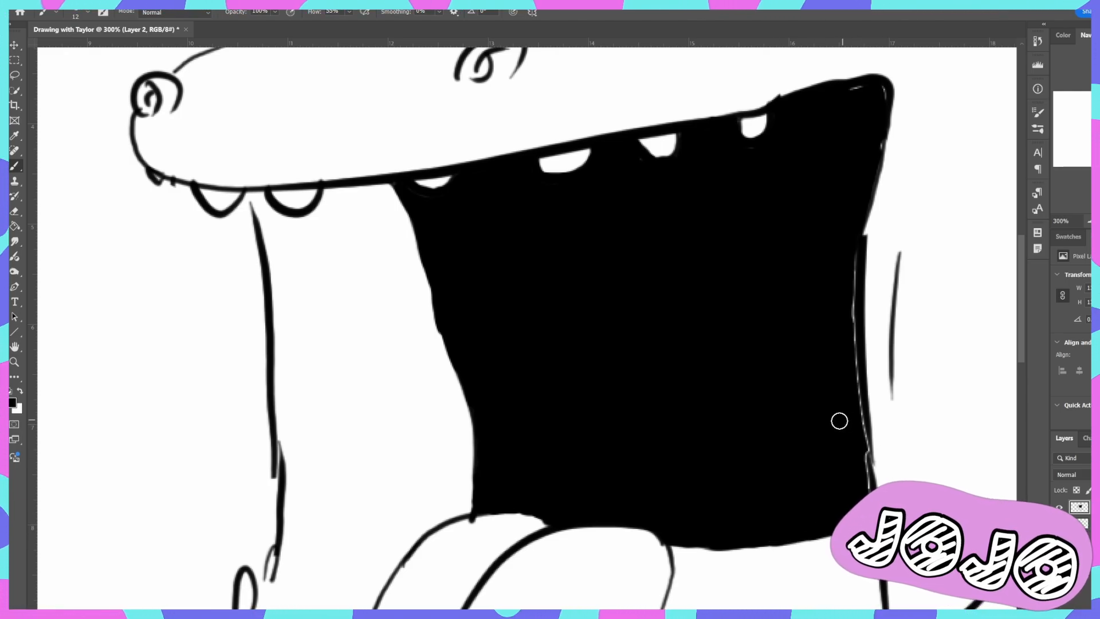
drag(867, 457, 859, 222)
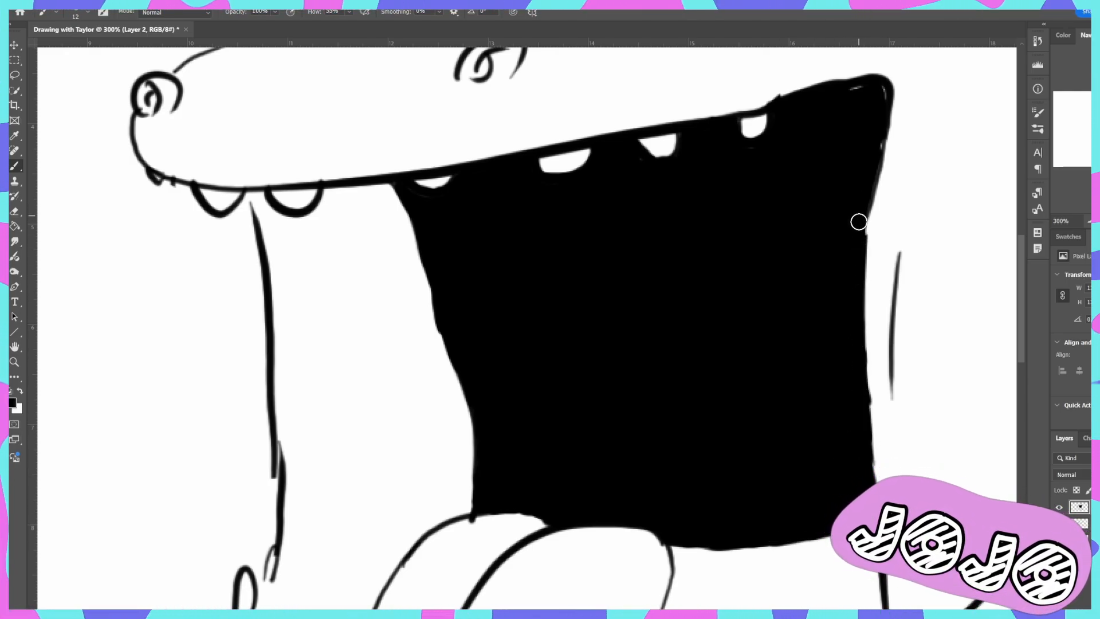
drag(857, 89, 876, 90)
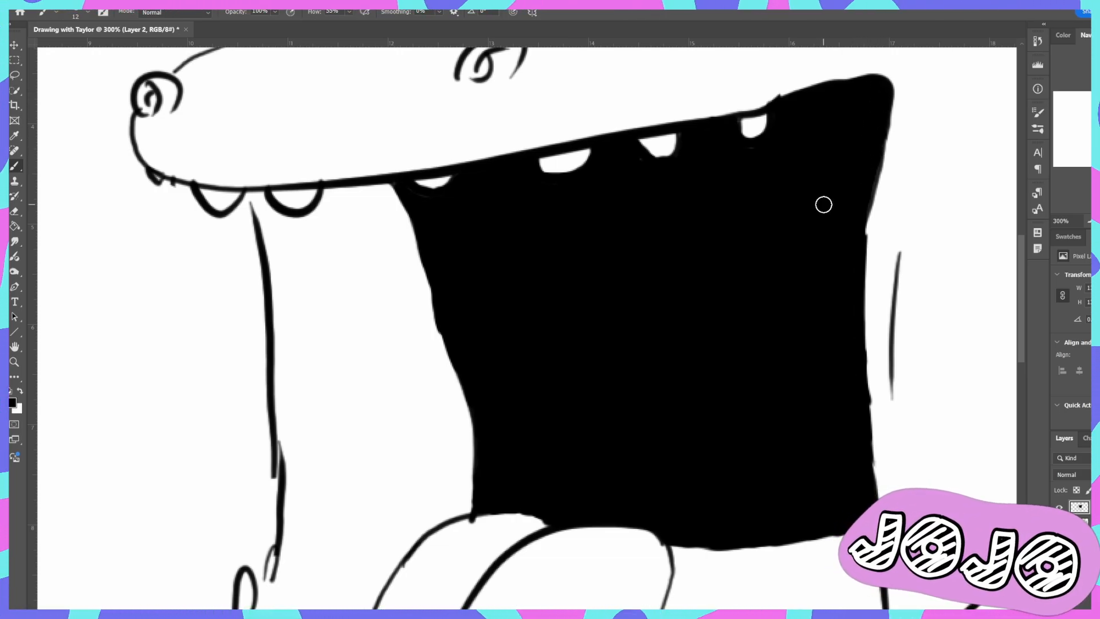
key(ctrl+minus)
key(ctrl+minus)
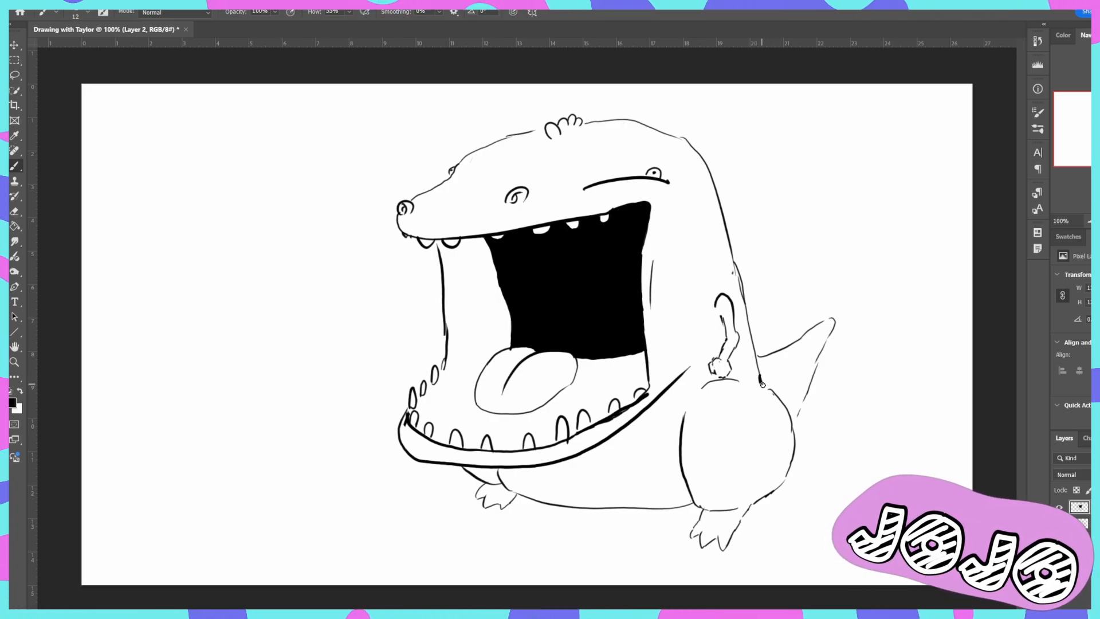
- Try a thicker outline stroke along the upper back of the dinosaur's thigh
drag(762, 385, 786, 423)
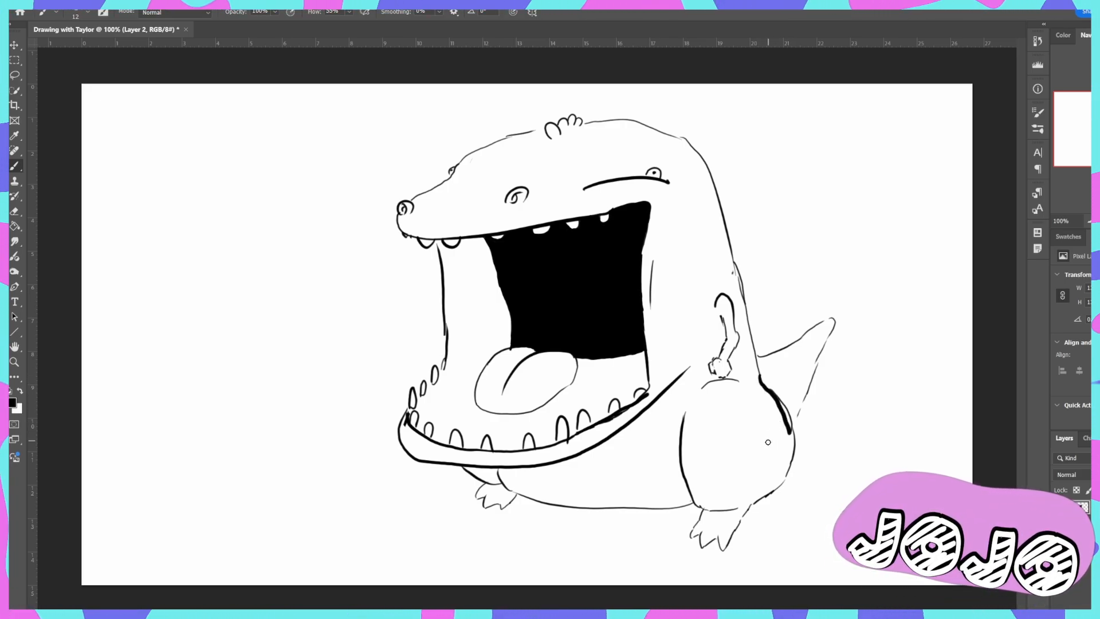
key(ctrl+z)
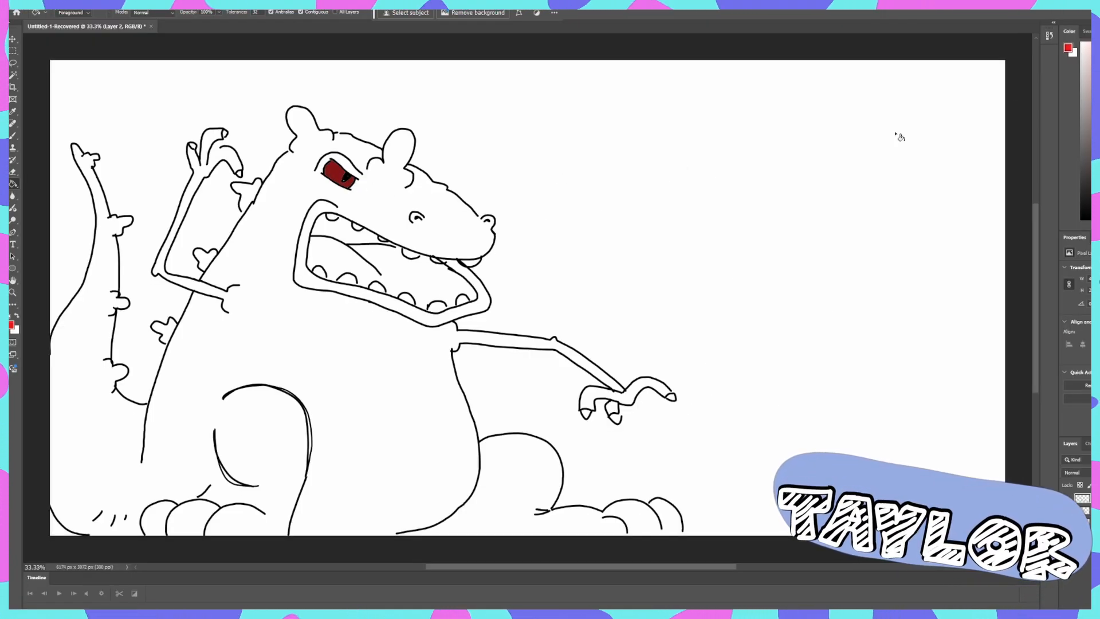
- Fill the angry dinosaur's eye with bright red and the inside of its mouth with purple
click(337, 171)
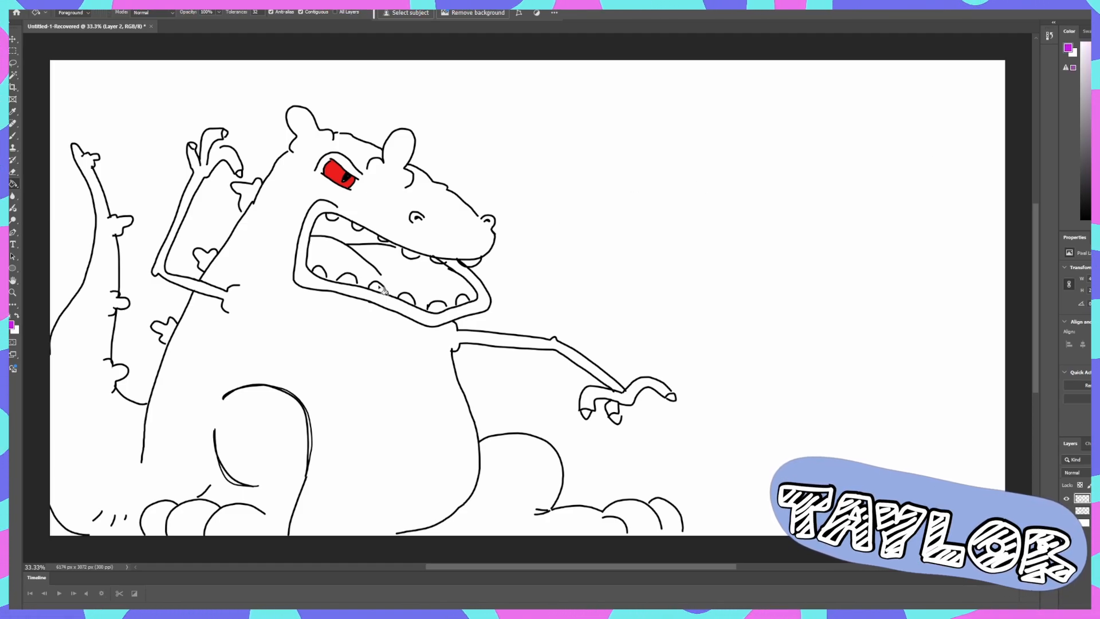
click(401, 285)
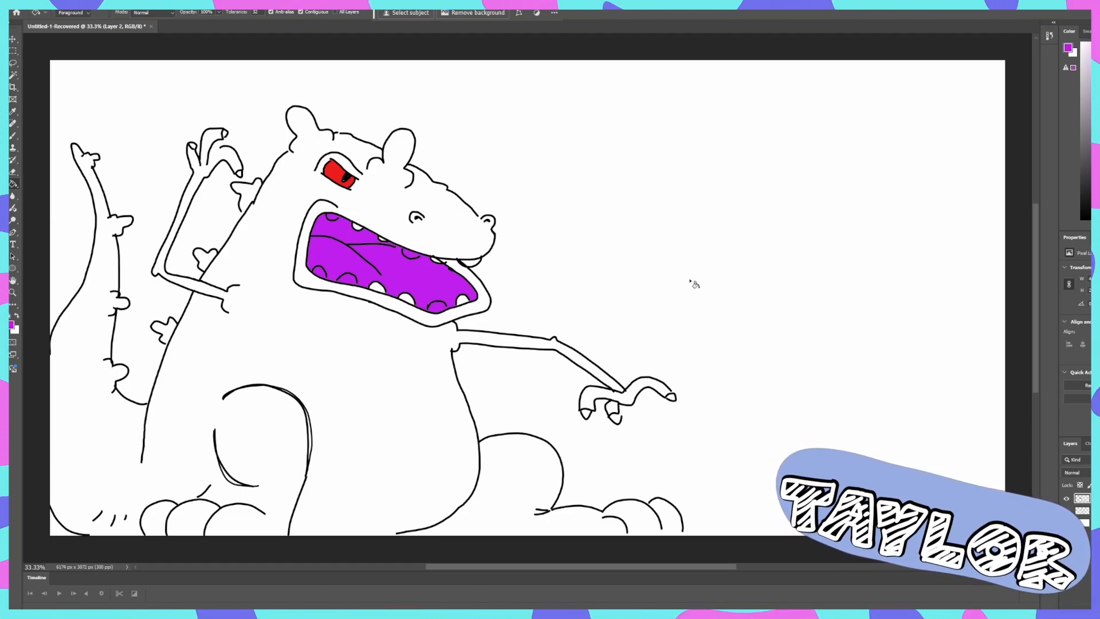
- Try to fill the angry dinosaur's body with bright green
click(395, 355)
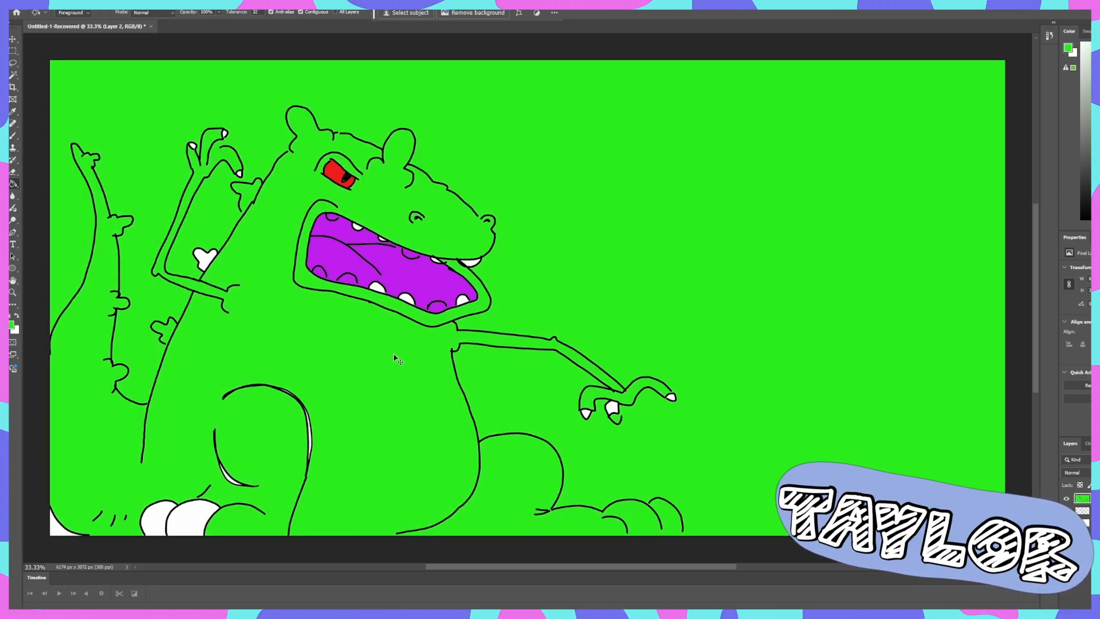
key(ctrl+z)
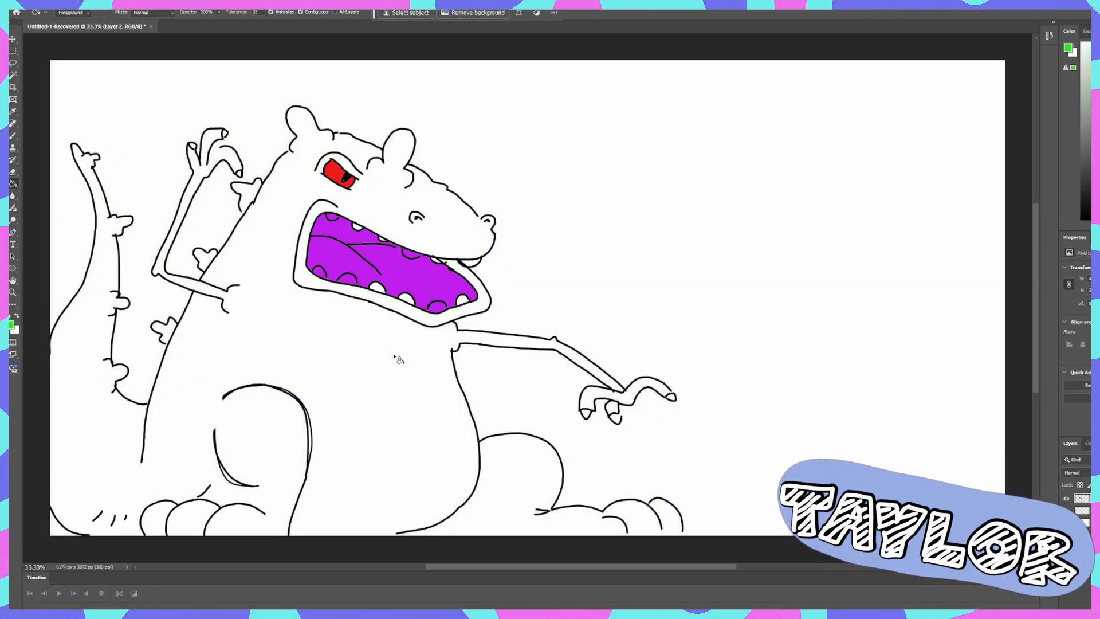
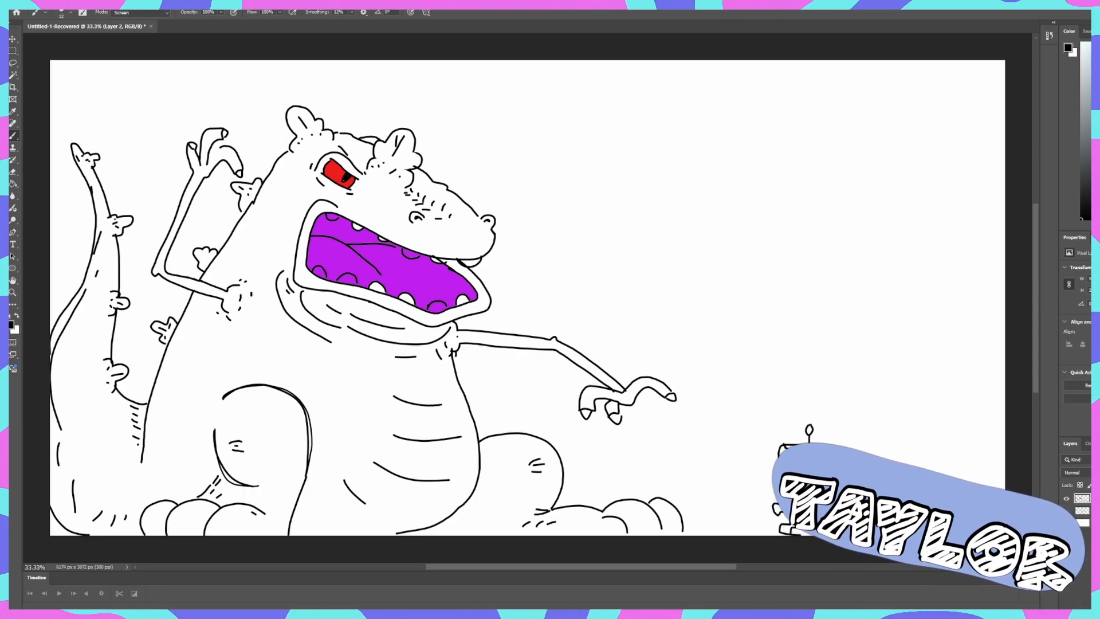
- With the dinosaur layer hidden and a new layer added, sketch a wide oval head near the centre of the blank canvas
click(1067, 499)
key(ctrl+alt+shift+n)
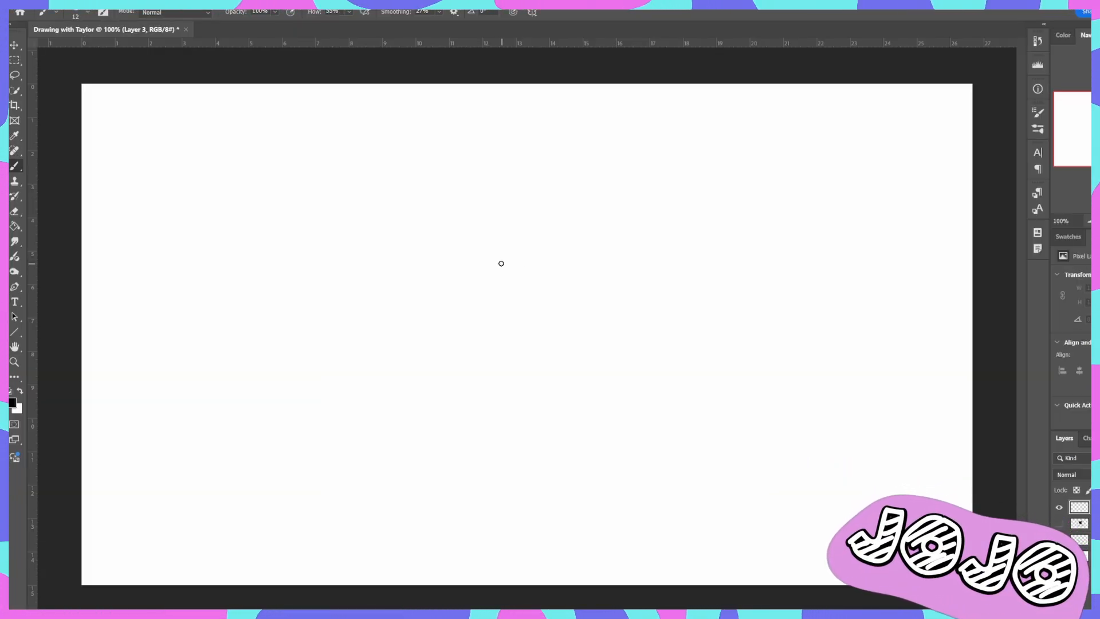
mouse_move(453, 342)
mouse_down()
mouse_move(404, 295)
mouse_move(549, 282)
mouse_move(431, 327)
mouse_move(401, 306)
mouse_move(532, 224)
mouse_move(484, 345)
mouse_move(459, 332)
mouse_up()
key(ctrl+z)
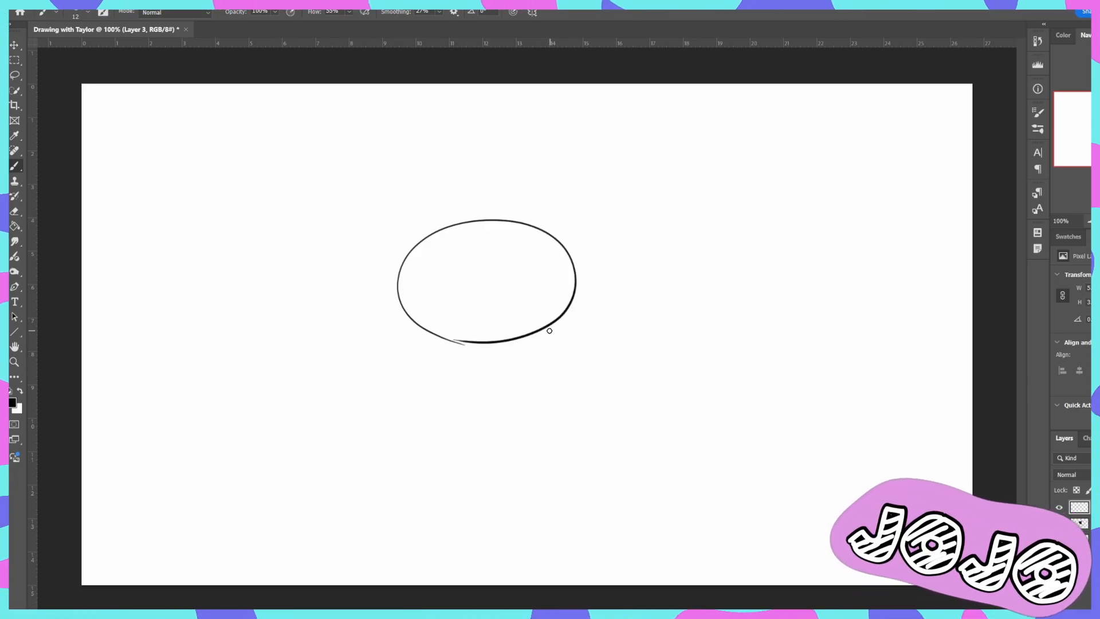
drag(538, 331, 567, 379)
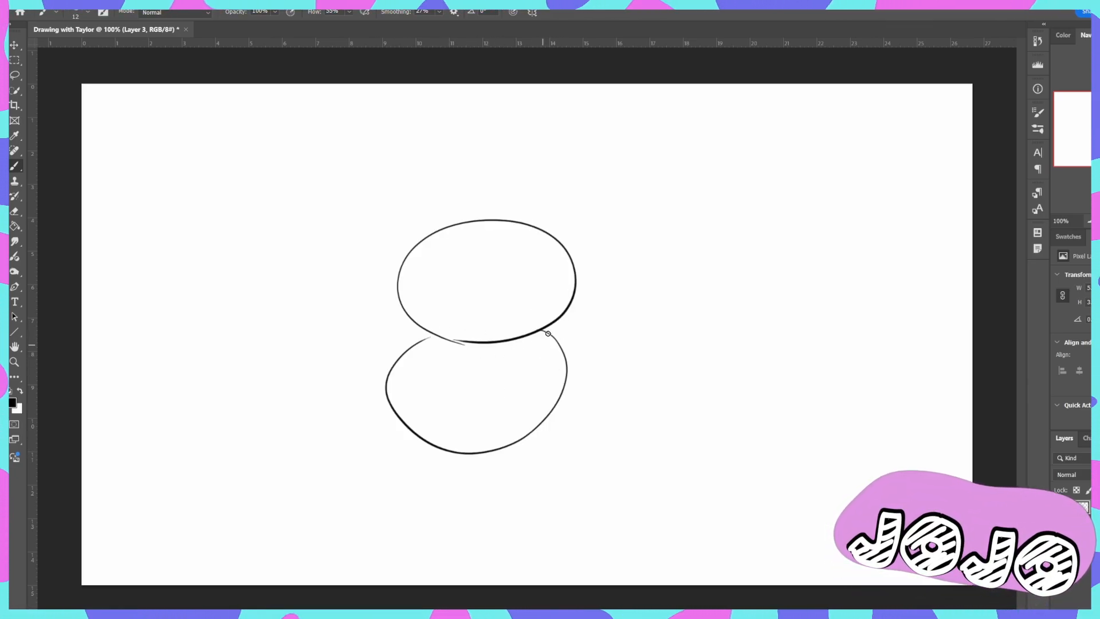
key(ctrl+z)
mouse_move(559, 329)
mouse_down()
mouse_move(401, 364)
mouse_move(543, 332)
mouse_move(429, 346)
mouse_up()
key(ctrl+z)
key(ctrl+z)
key(ctrl+z)
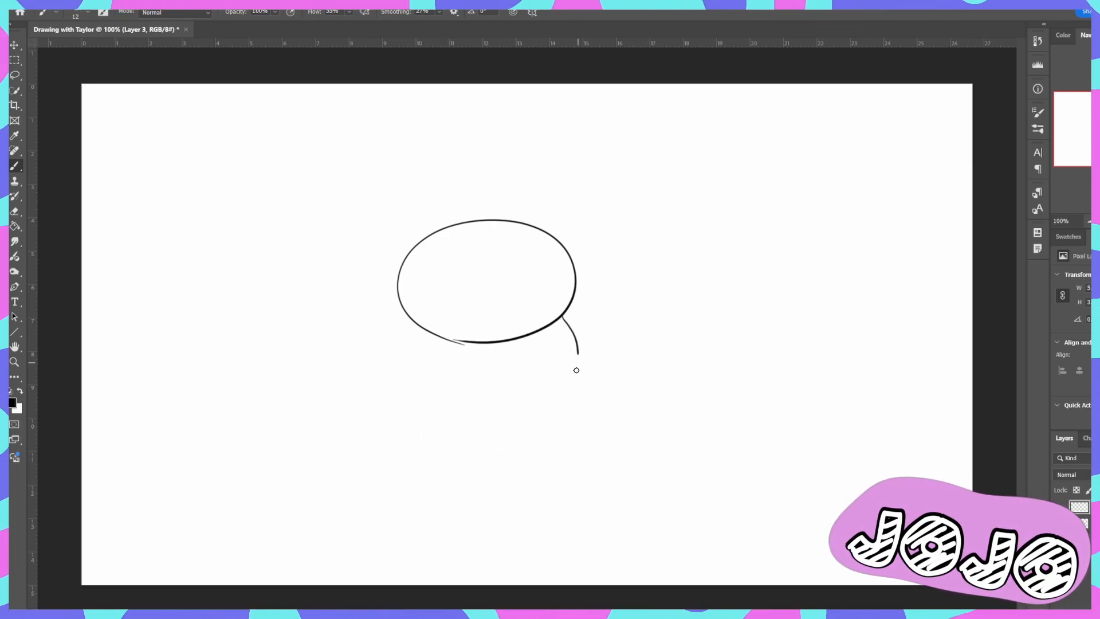
- Sketch a tall body with rounded lower corners hanging directly below the oval head
key(ctrl+z)
mouse_move(570, 404)
mouse_down()
mouse_move(507, 470)
mouse_move(416, 472)
mouse_move(378, 423)
mouse_move(407, 363)
mouse_move(420, 444)
mouse_move(551, 437)
mouse_up()
key(ctrl+z)
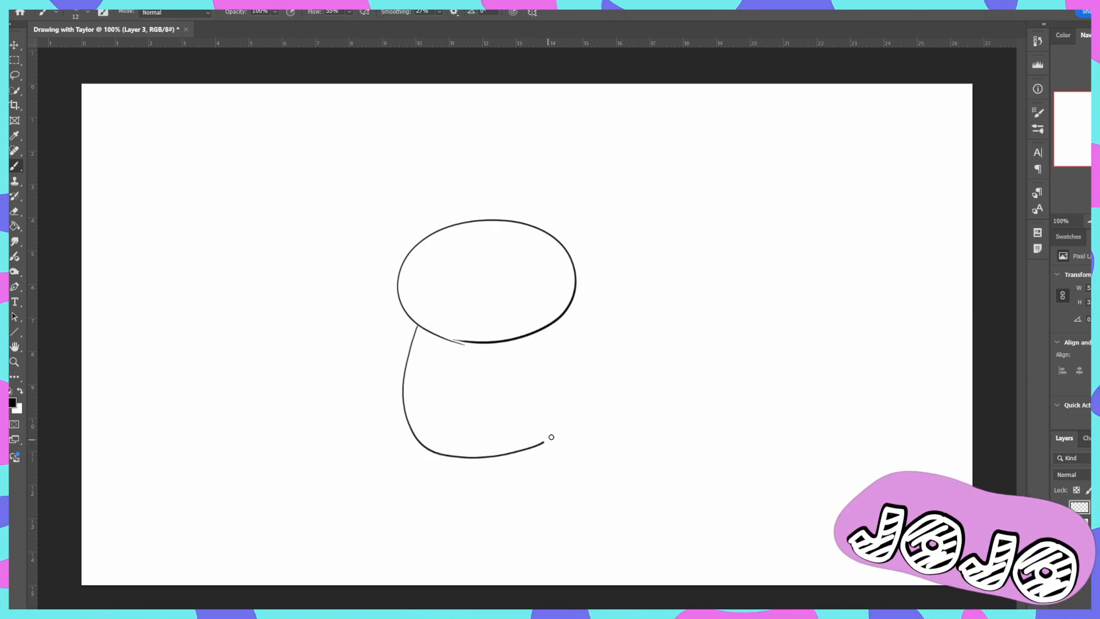
drag(552, 325, 551, 322)
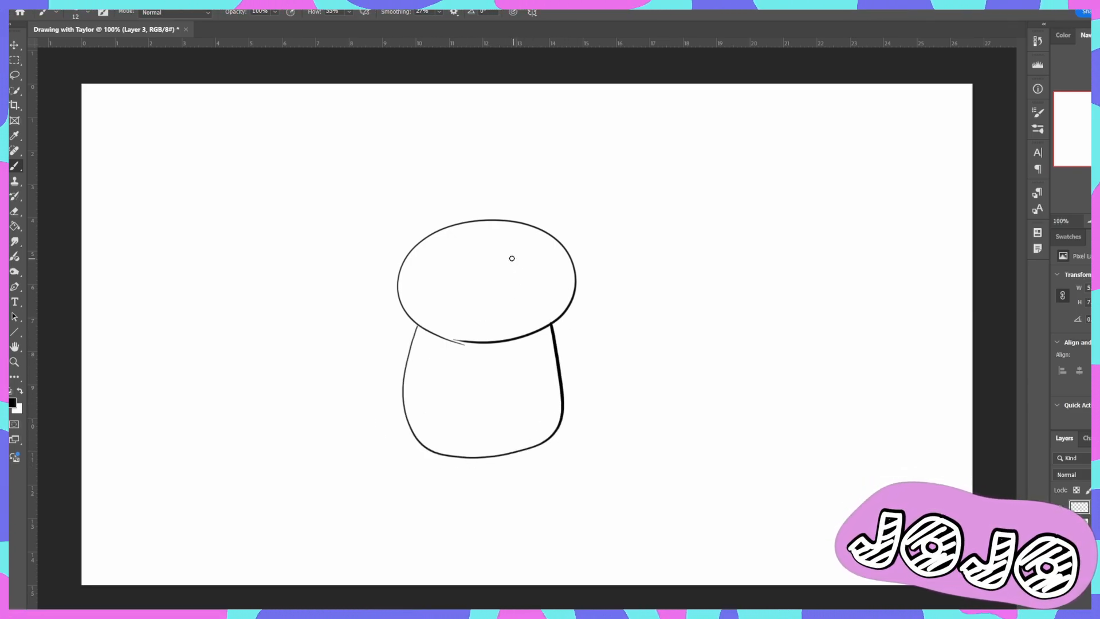
- Sketch two large rounded insect eyes at opposite sides of the oval head, the far one bulging past the outline
drag(500, 259, 510, 242)
drag(377, 252, 406, 309)
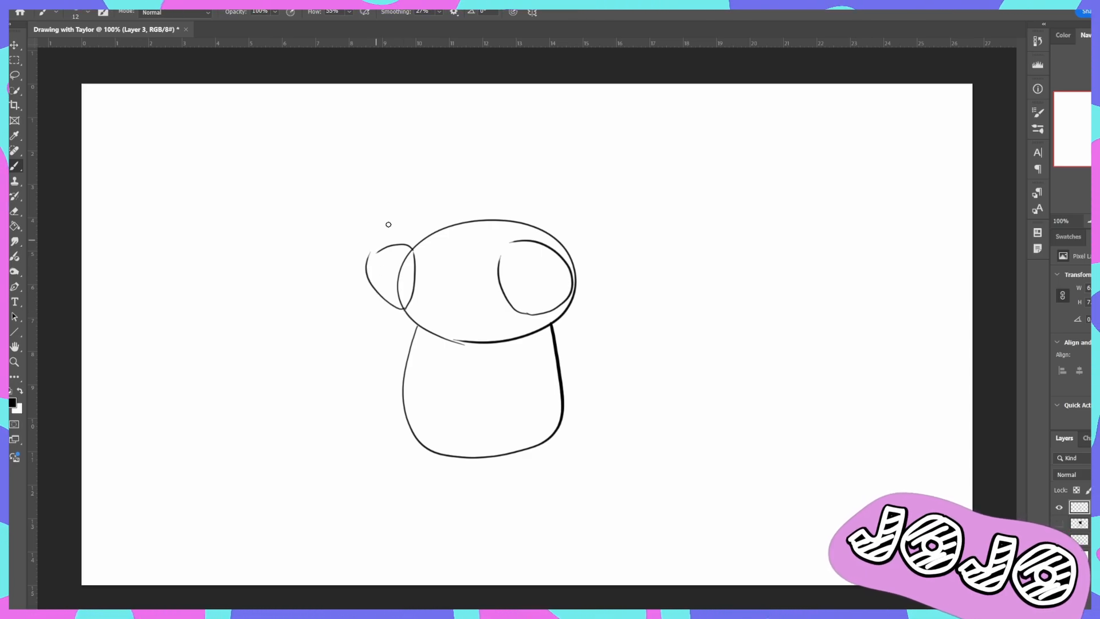
key(ctrl+z)
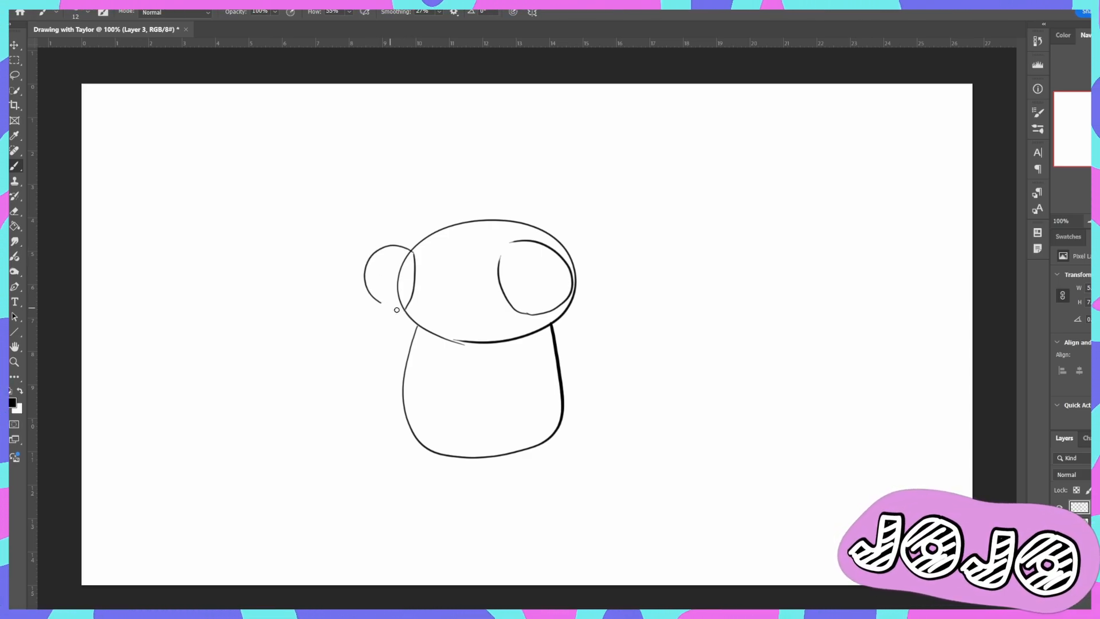
key(ctrl+z)
mouse_move(410, 251)
mouse_down()
mouse_move(387, 270)
mouse_move(393, 298)
mouse_up()
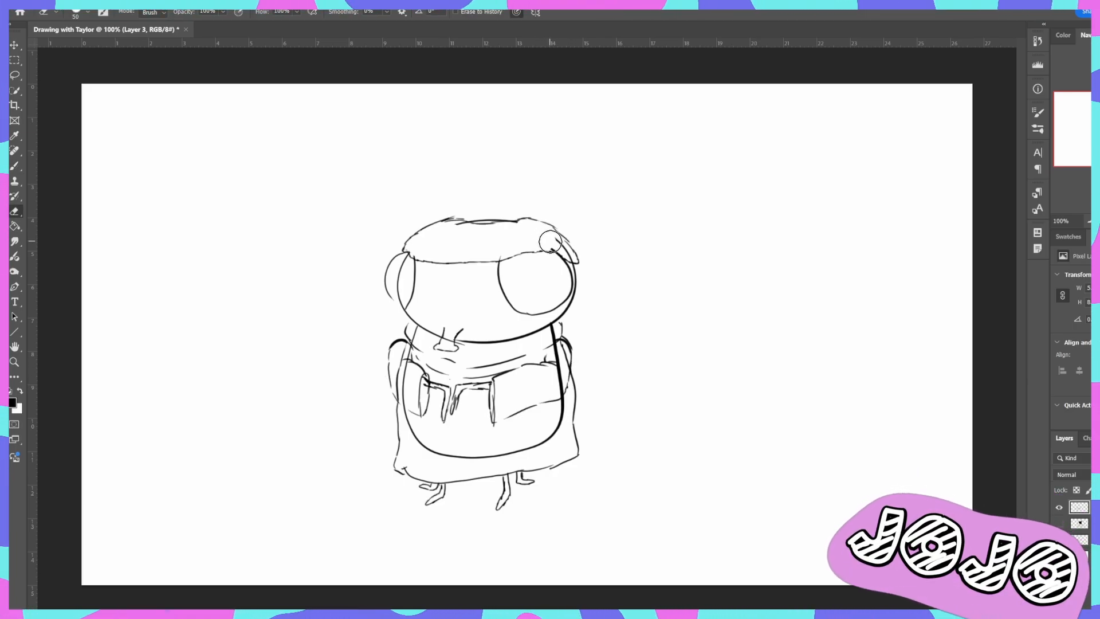
- Draw the walking fly's rear leg behind the front one, with a rounded thigh and a pointed lower leg
key(b)
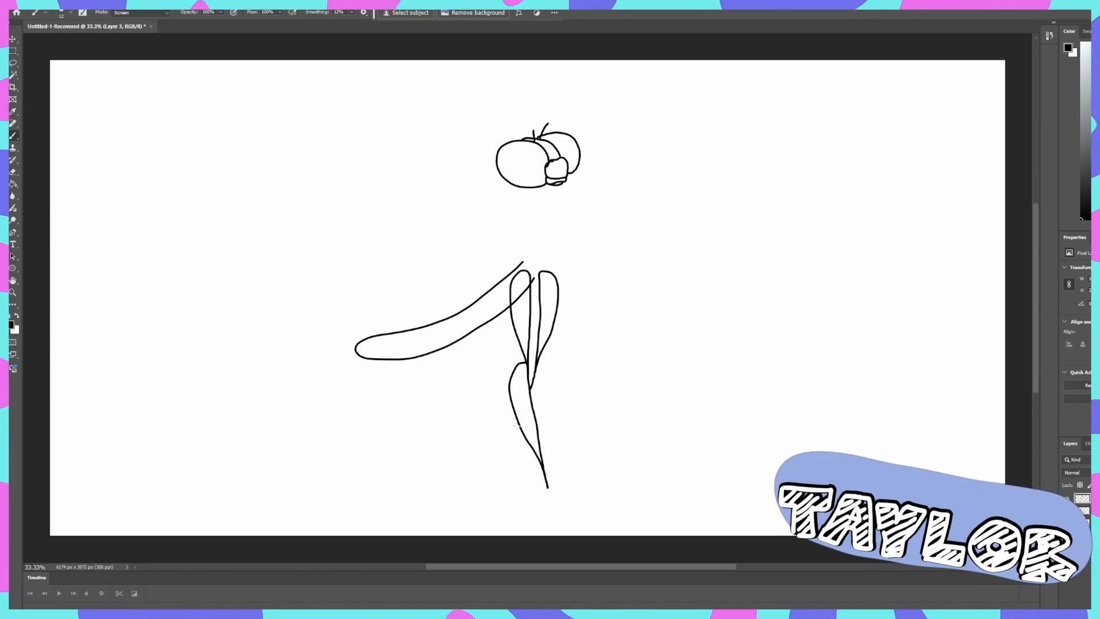
mouse_move(515, 425)
mouse_down()
mouse_move(497, 462)
mouse_move(522, 436)
mouse_up()
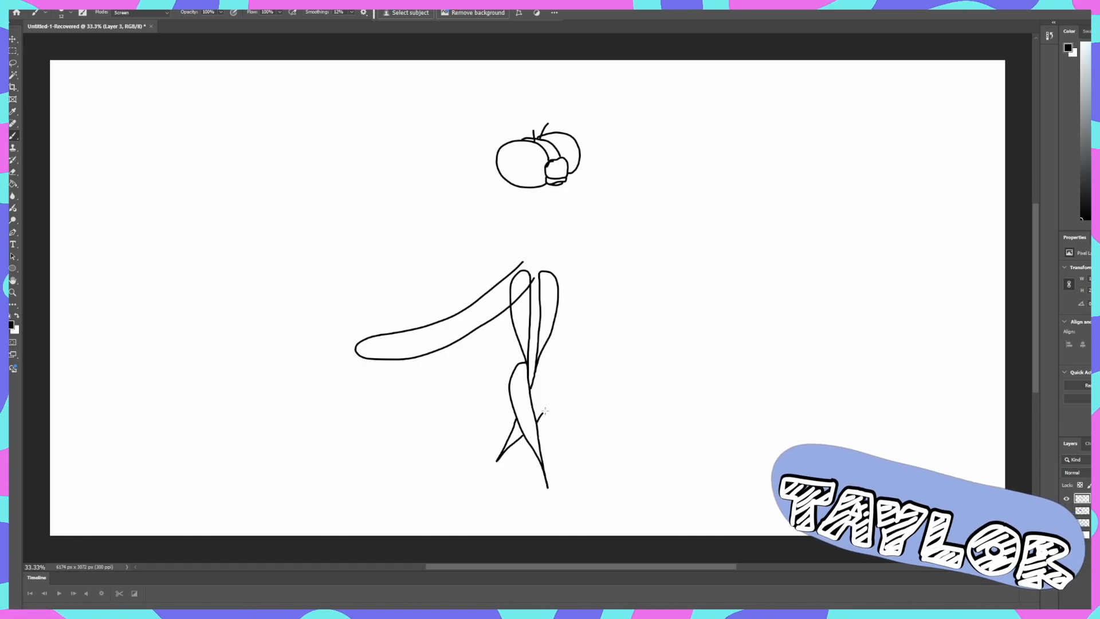
key(ctrl+z)
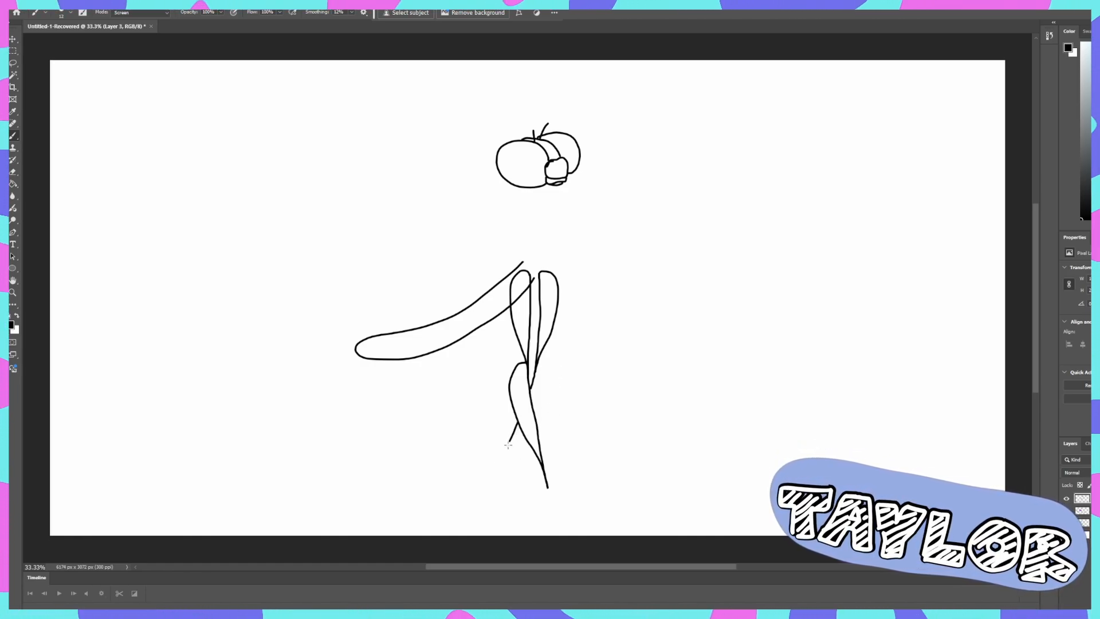
drag(501, 454, 517, 436)
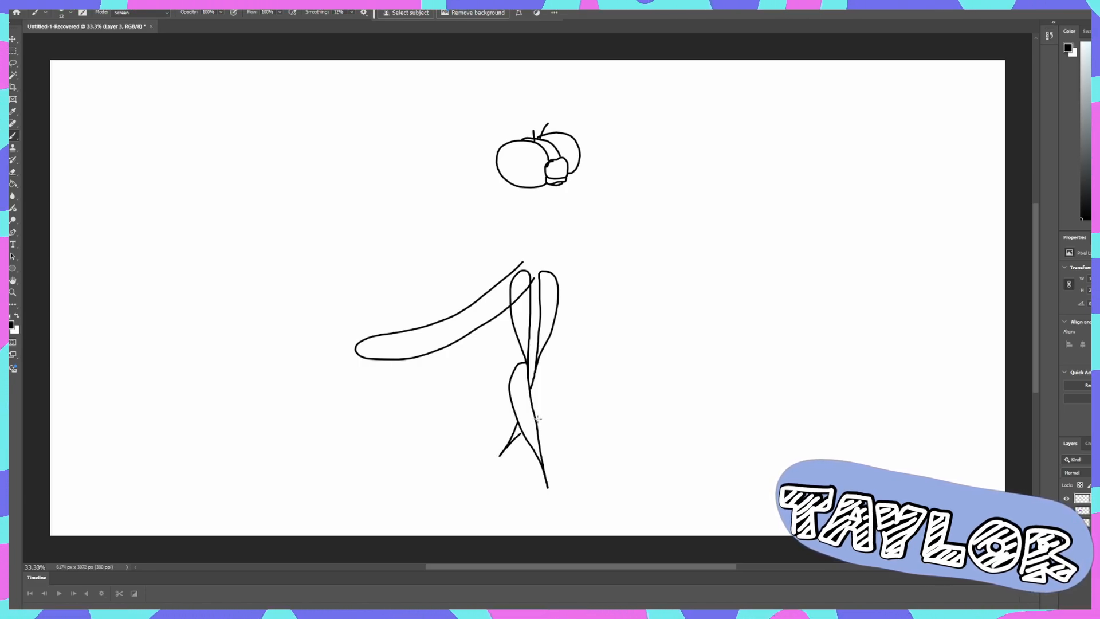
drag(543, 405, 552, 365)
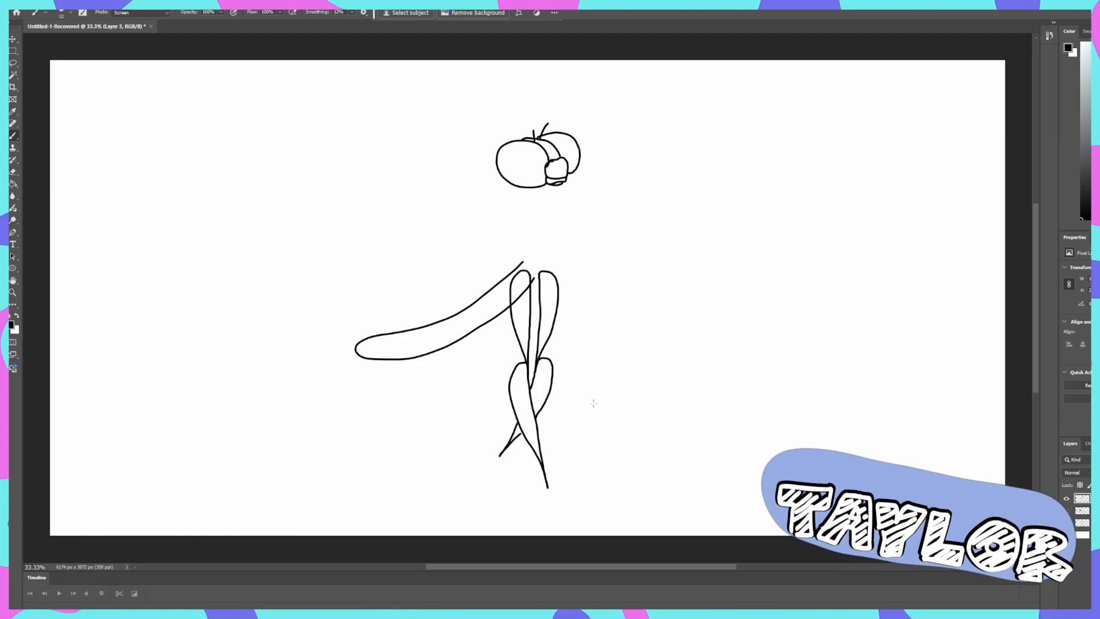
- Ink the chin and the curved collar line of the coat-wearing fly over the grey sketch
drag(358, 427, 383, 428)
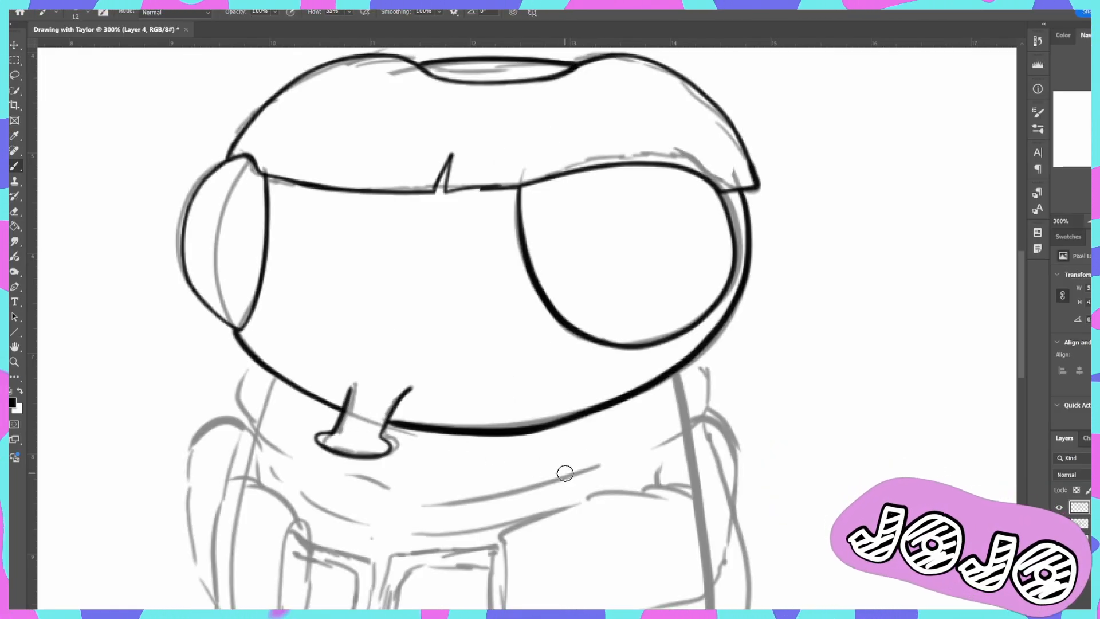
key(h)
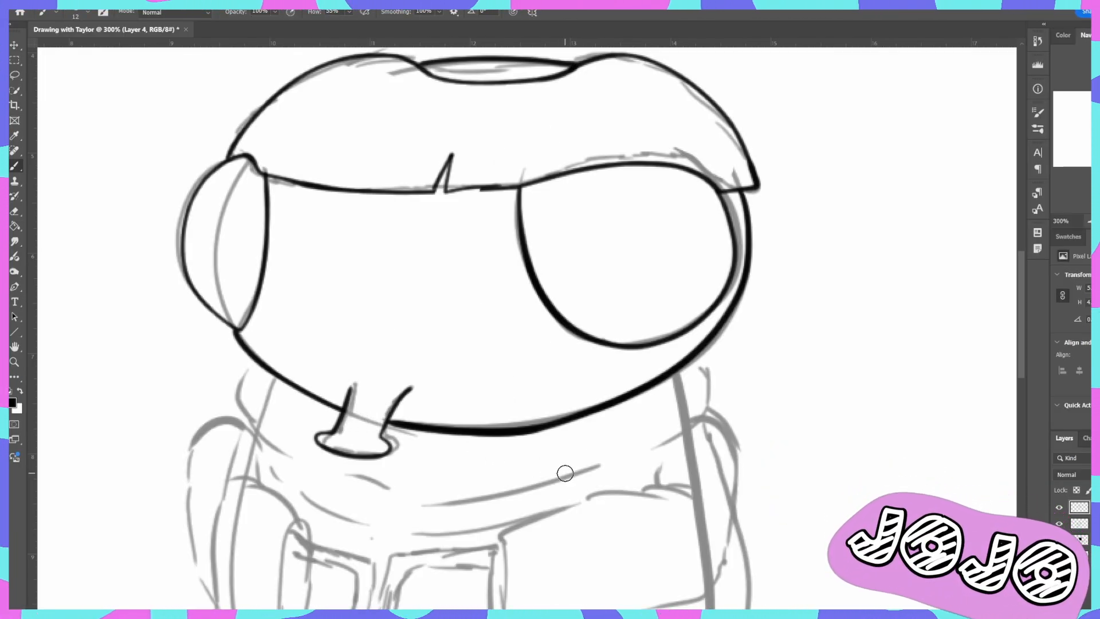
drag(595, 475, 553, 470)
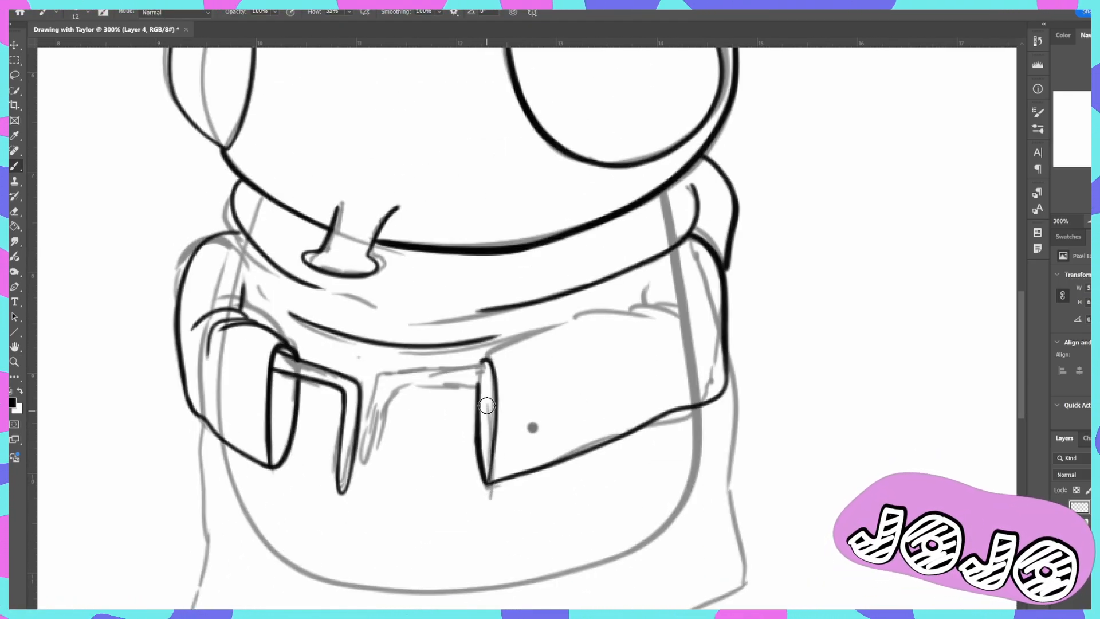
- Ink the thin bent arm coming out of the wide sleeve cuff and the crease lines at that sleeve's elbow
mouse_move(487, 364)
mouse_down()
mouse_move(357, 373)
mouse_move(359, 478)
mouse_move(384, 375)
mouse_move(484, 382)
mouse_up()
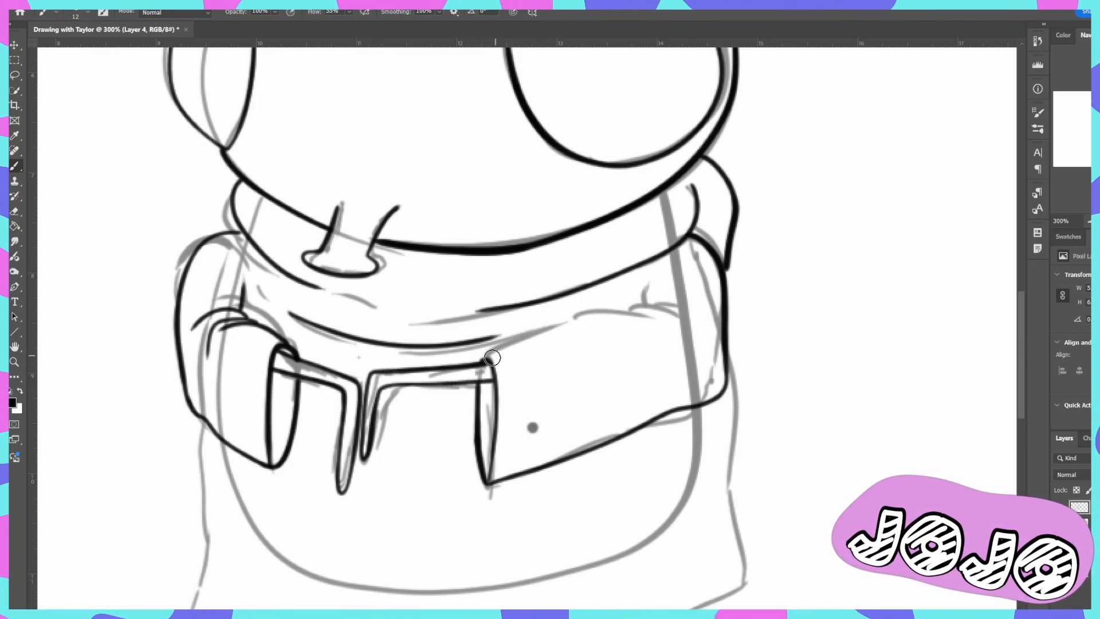
mouse_move(585, 317)
mouse_down()
mouse_move(655, 315)
mouse_move(669, 341)
mouse_up()
mouse_move(590, 321)
mouse_down()
mouse_move(649, 300)
mouse_move(667, 328)
mouse_up()
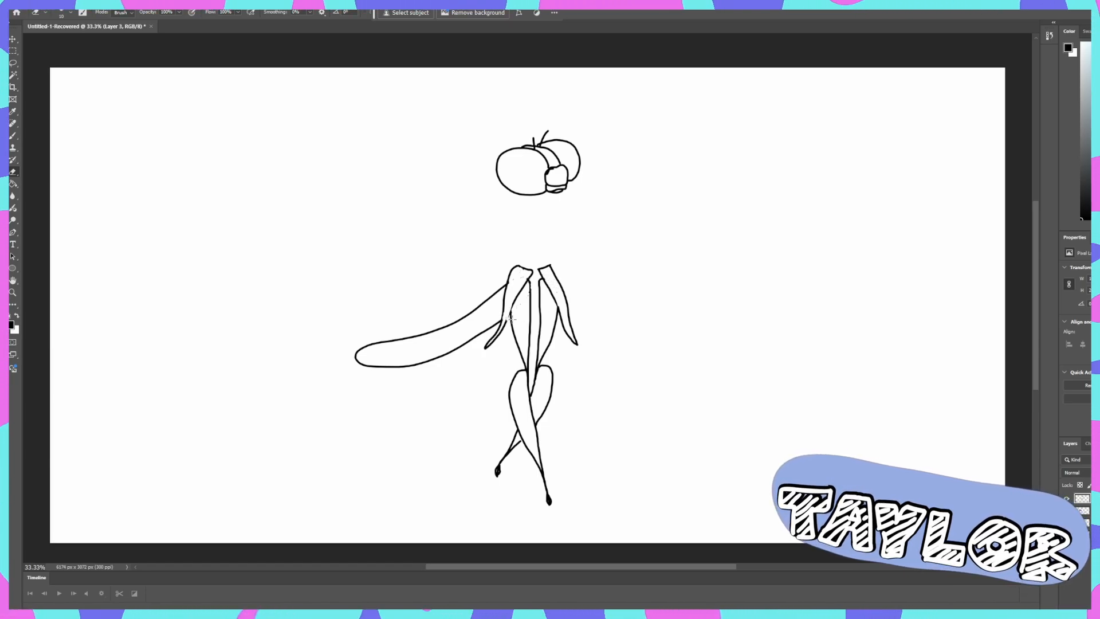
- Ink the remaining thin insect legs and feet below the hem of the coat over the grey sketch
key(b)
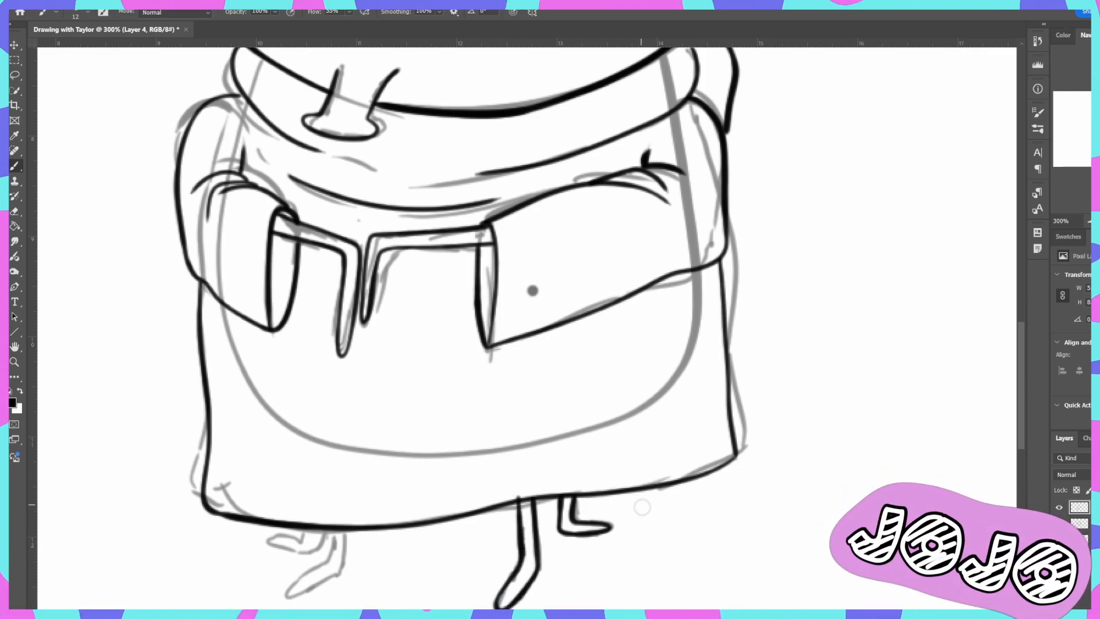
key(e)
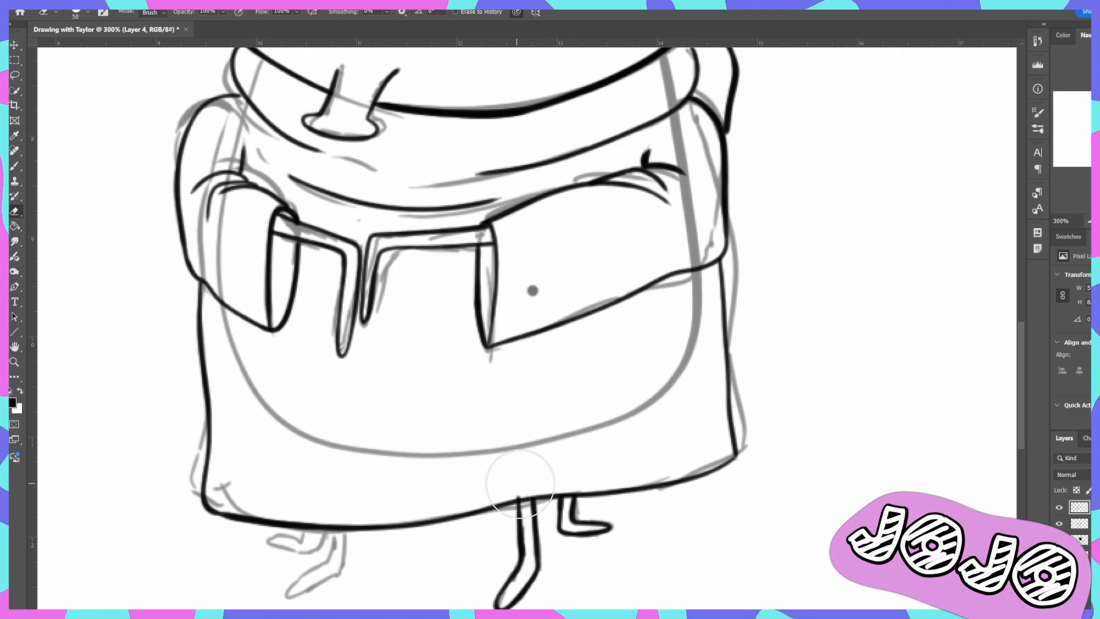
key(b)
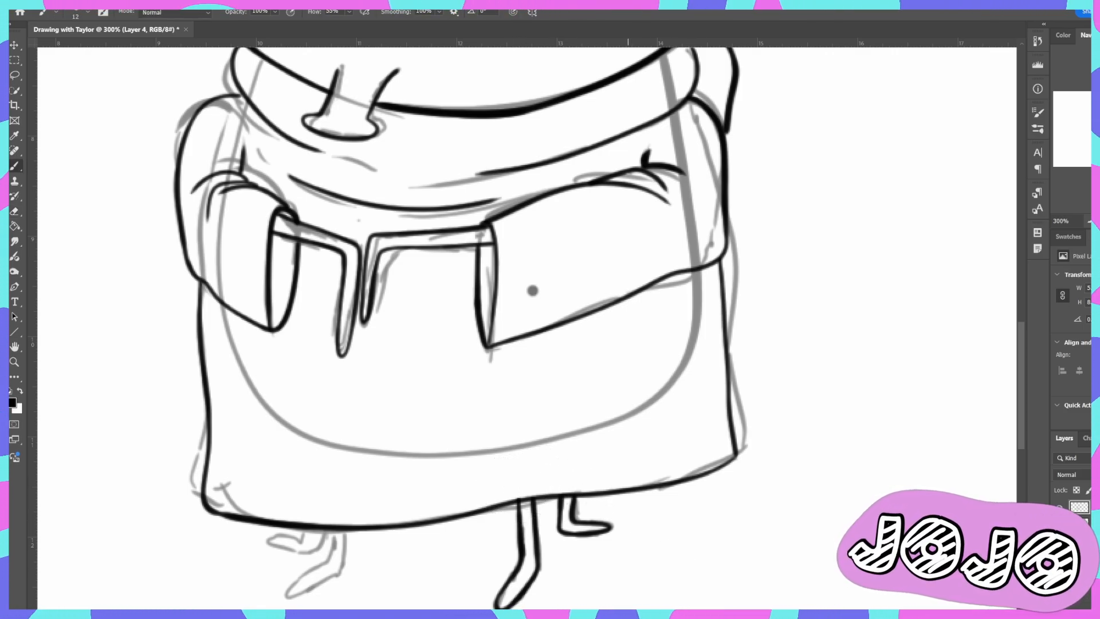
drag(628, 614, 593, 613)
mouse_move(494, 532)
mouse_down()
mouse_move(488, 584)
mouse_move(413, 599)
mouse_move(478, 565)
mouse_move(479, 525)
mouse_move(463, 549)
mouse_move(412, 544)
mouse_move(416, 533)
mouse_move(457, 531)
mouse_up()
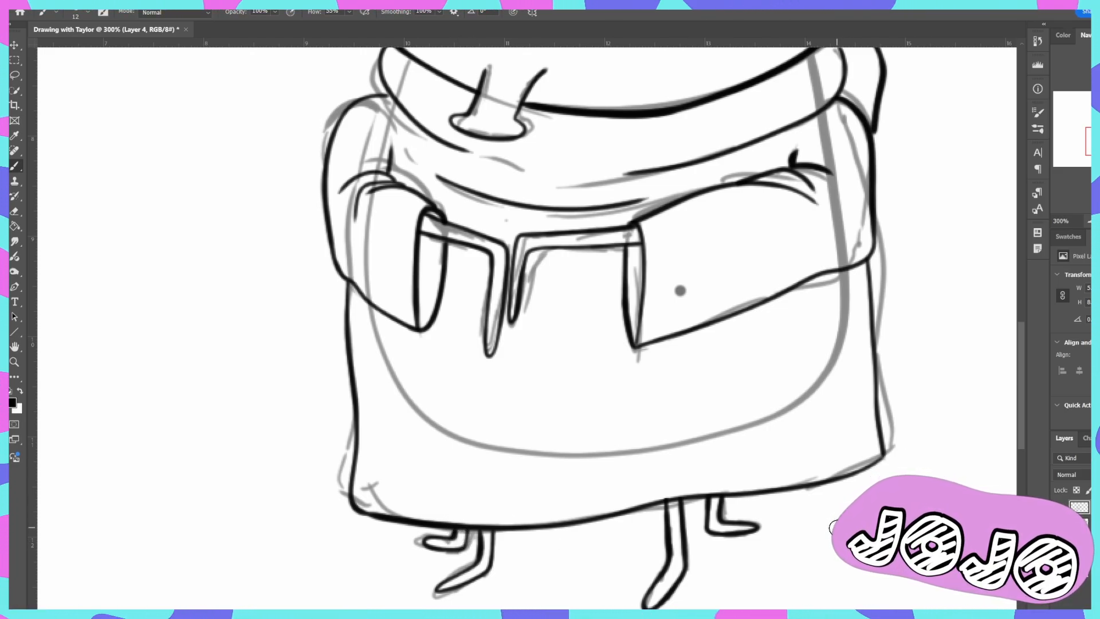
- Hide the grey sketch layer so only the inked line art of the fly shows
key(ctrl+minus)
key(h)
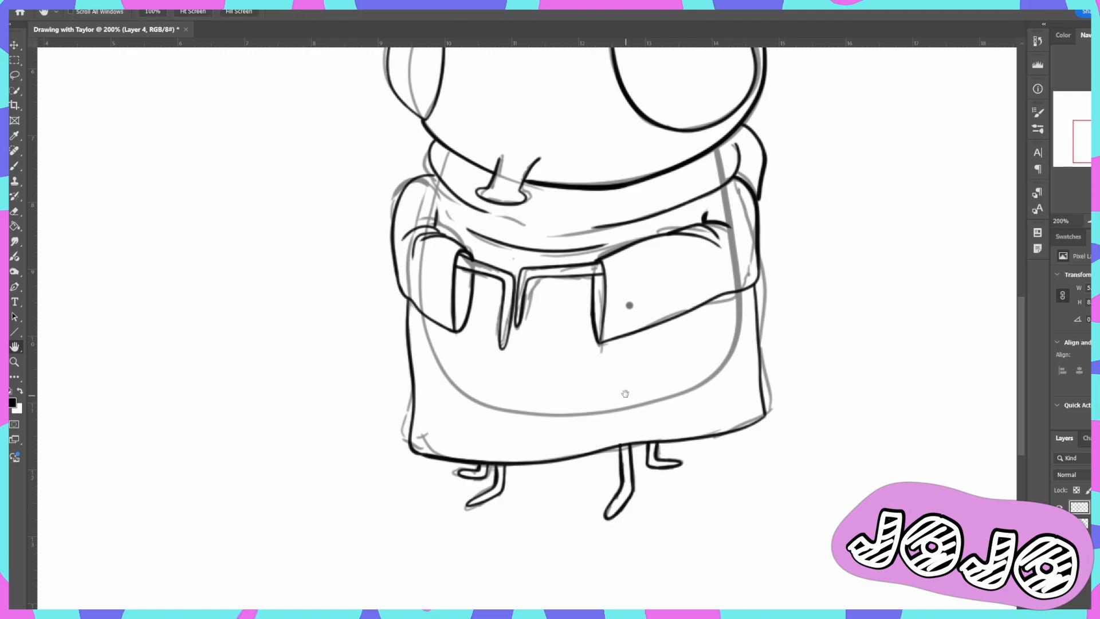
drag(624, 393, 562, 340)
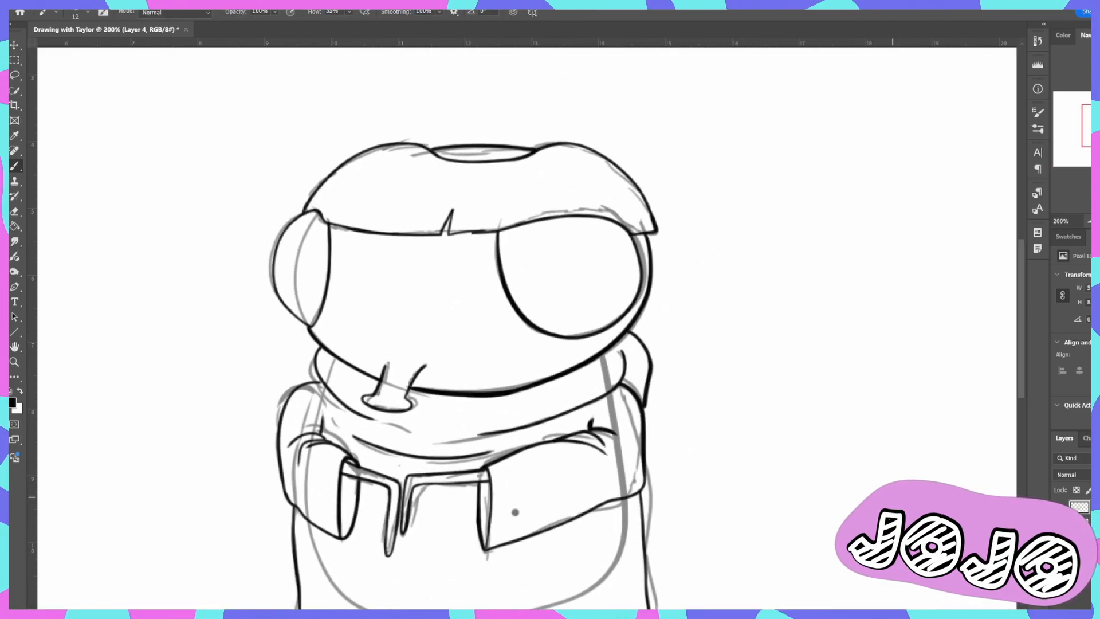
click(1059, 522)
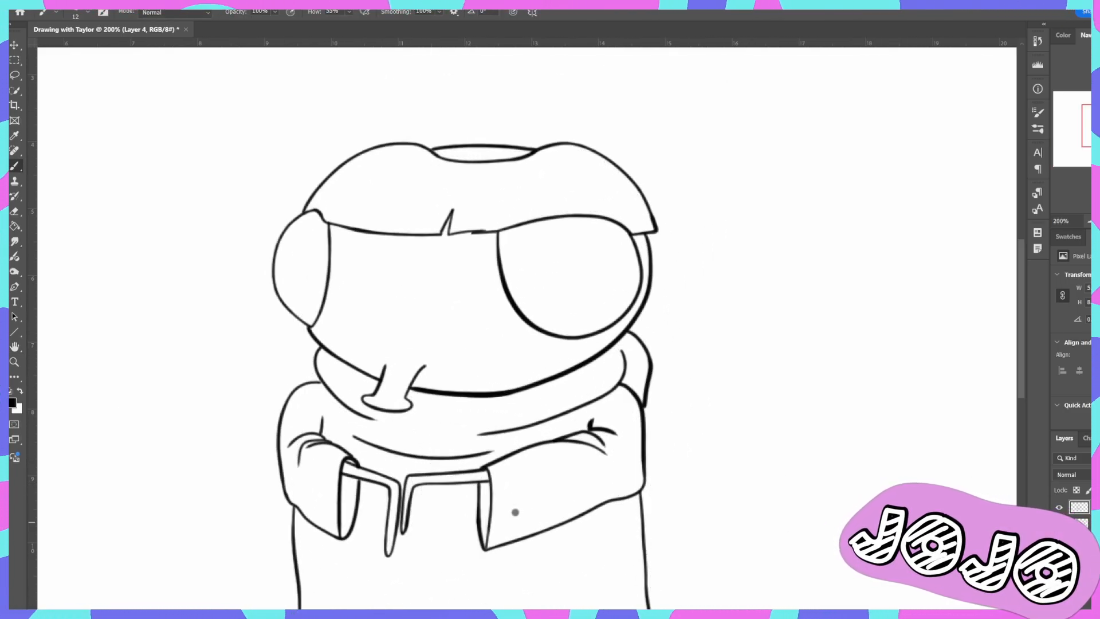
- Draw a thin curved line just inside the outer edge of the fly's large front eye
drag(625, 229, 632, 249)
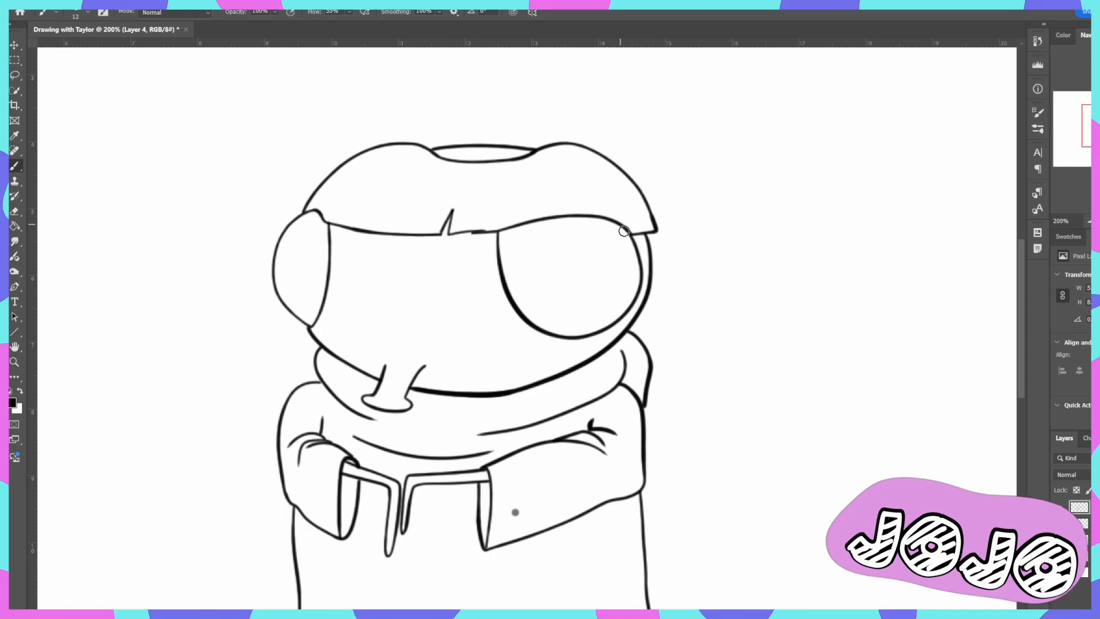
drag(640, 289, 635, 294)
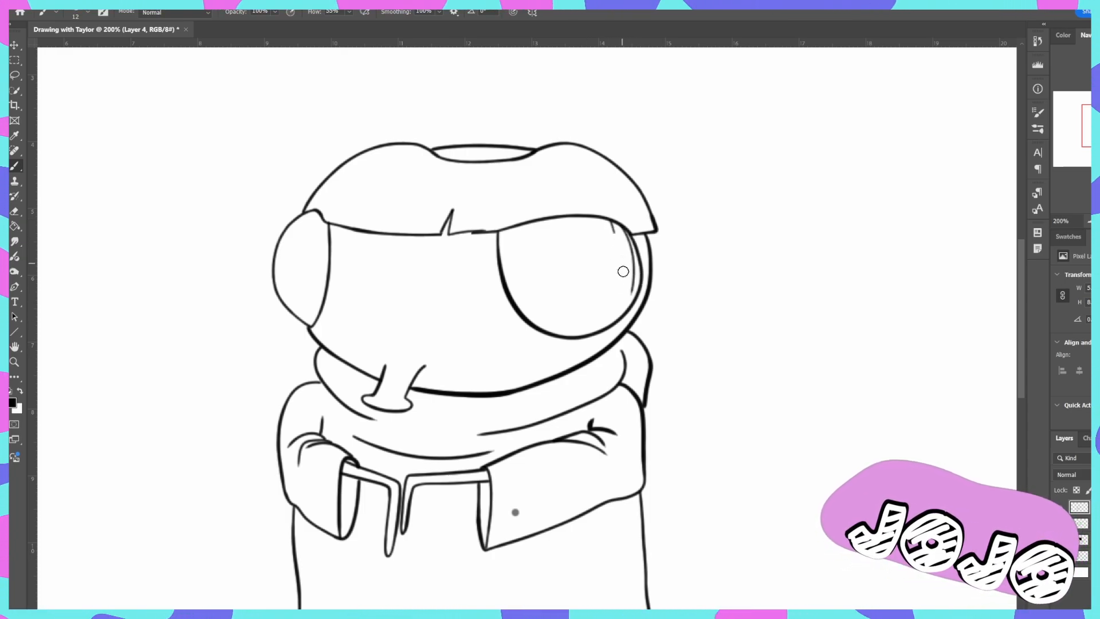
drag(612, 224, 610, 304)
mouse_move(595, 217)
mouse_down()
mouse_move(600, 287)
mouse_move(575, 285)
mouse_up()
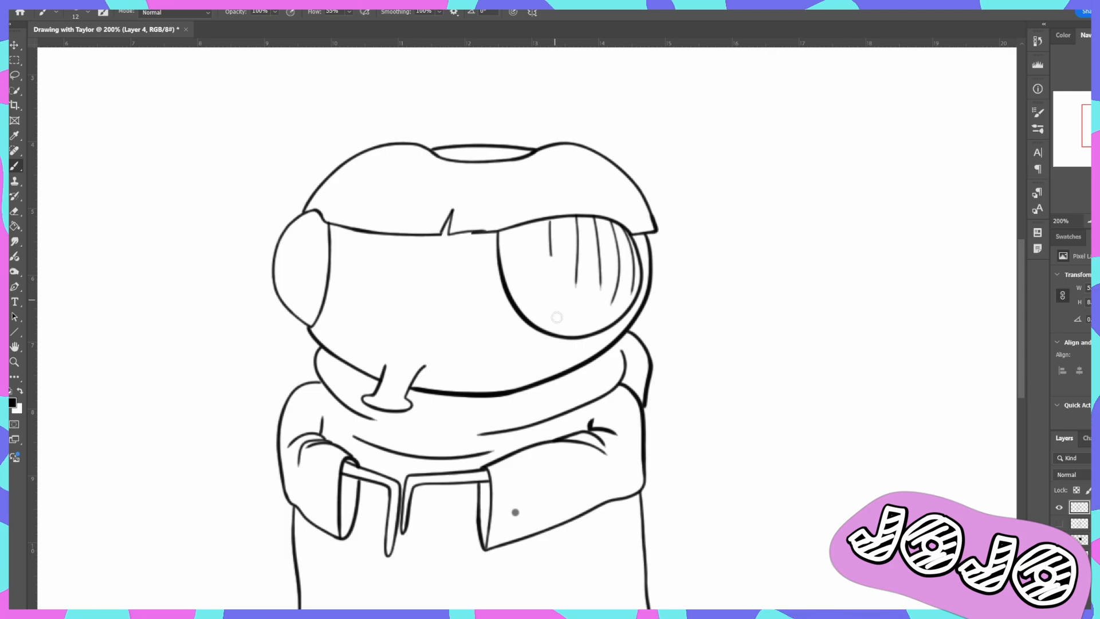
drag(551, 221, 549, 302)
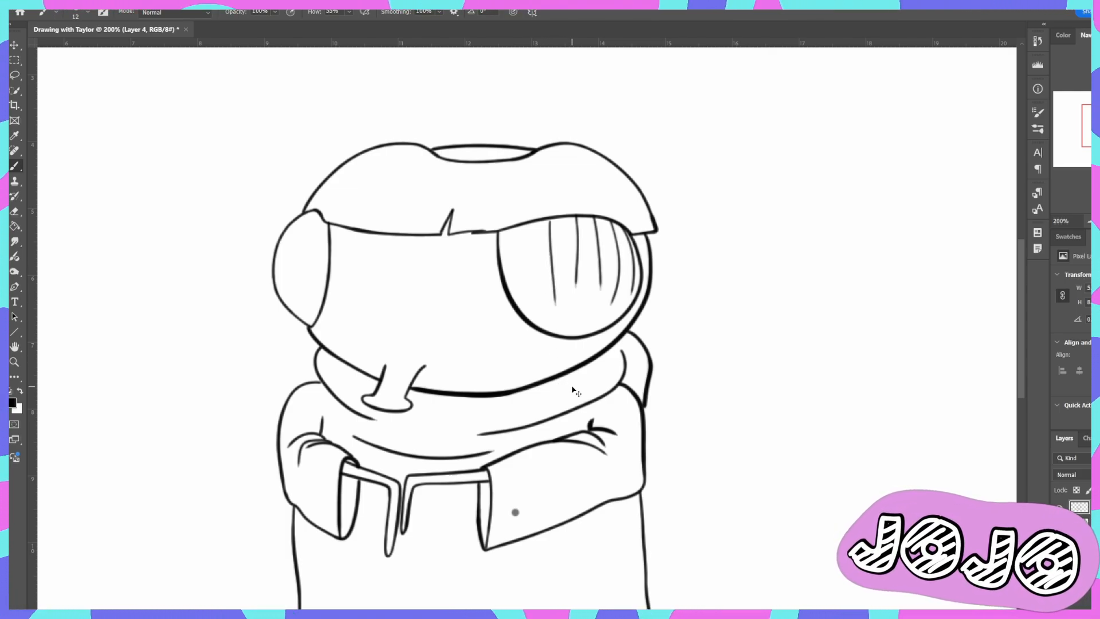
key(ctrl+z)
key(ctrl+z)
key(ctrl+z)
key(ctrl+z)
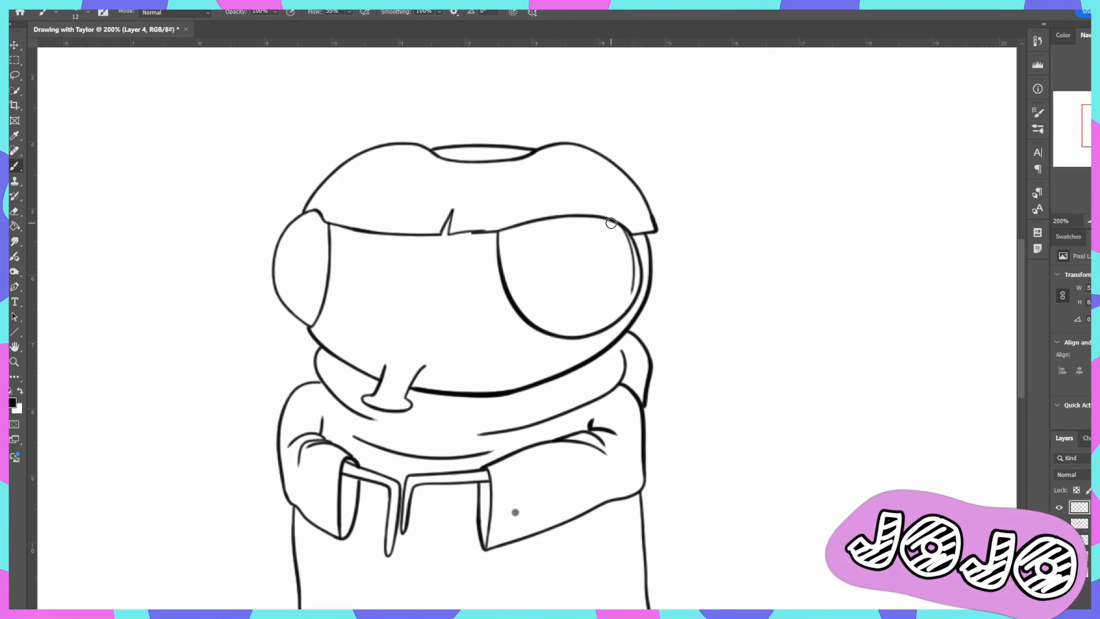
- Draw thin curved vertical lines inside the outer part of the fly's front eye, redrawing the third line until it follows the curve
mouse_move(612, 222)
mouse_down()
mouse_move(629, 265)
mouse_move(623, 300)
mouse_up()
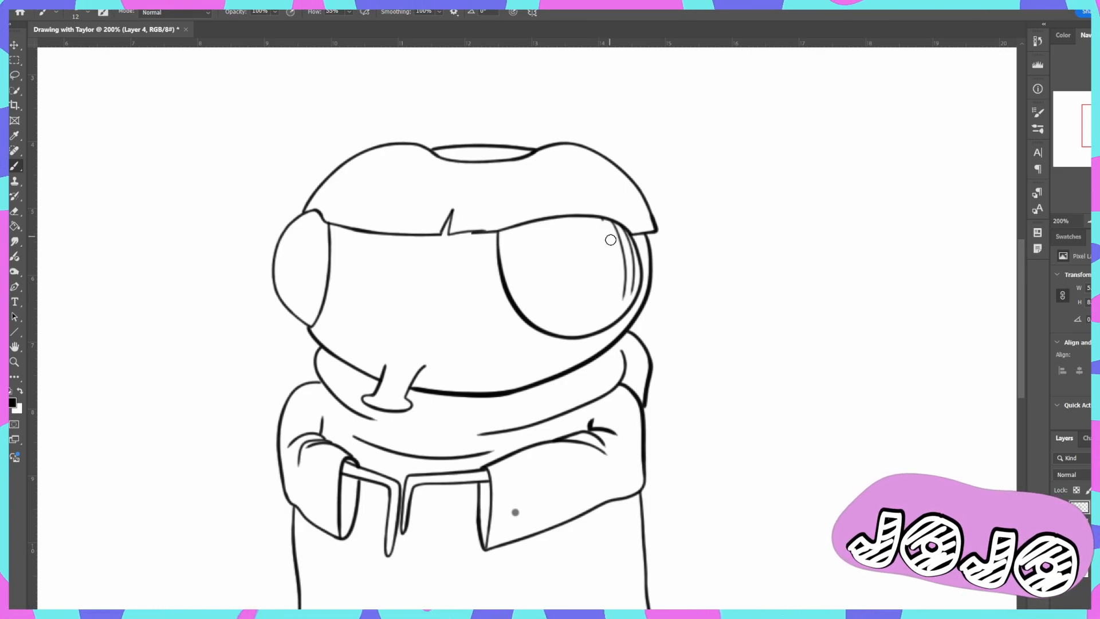
drag(606, 223, 612, 313)
key(ctrl+z)
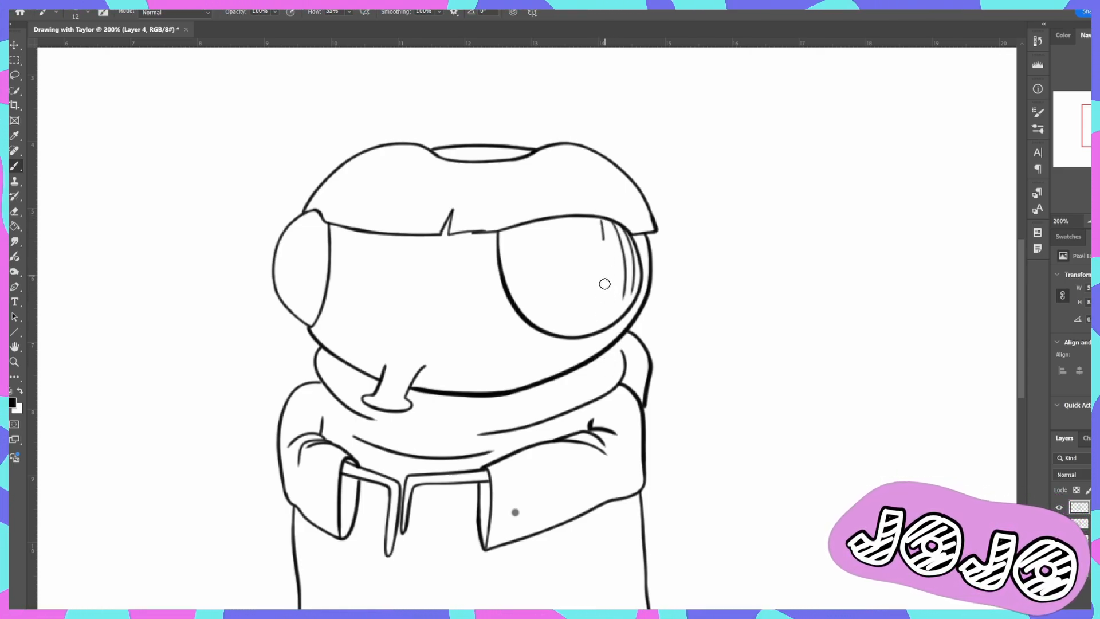
key(ctrl+z)
drag(604, 221, 614, 278)
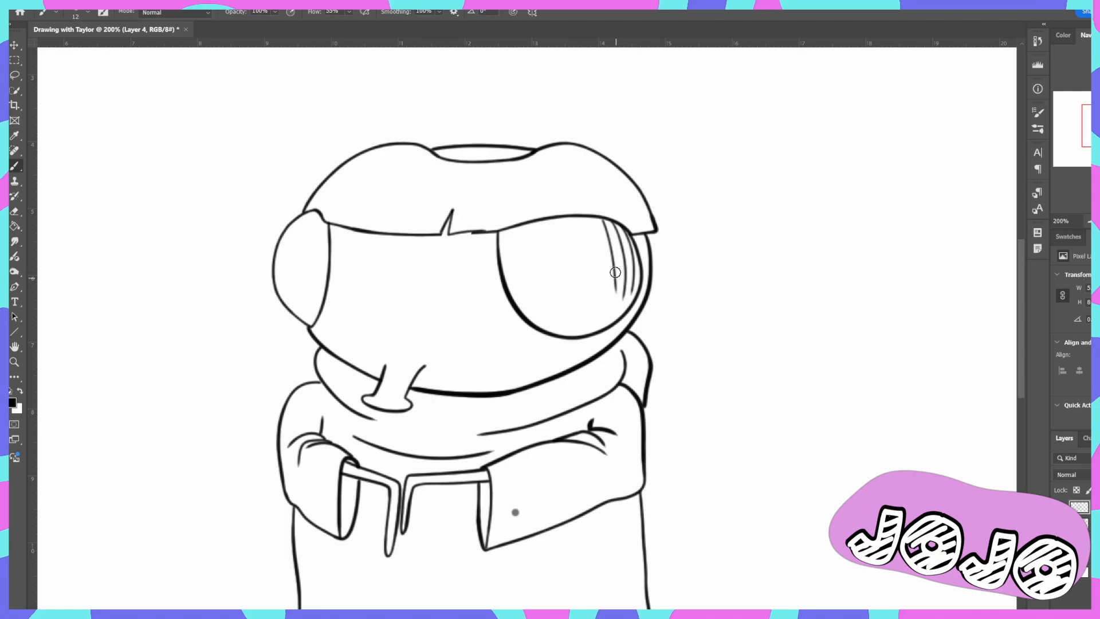
key(ctrl+z)
drag(603, 220, 606, 247)
drag(611, 298, 609, 292)
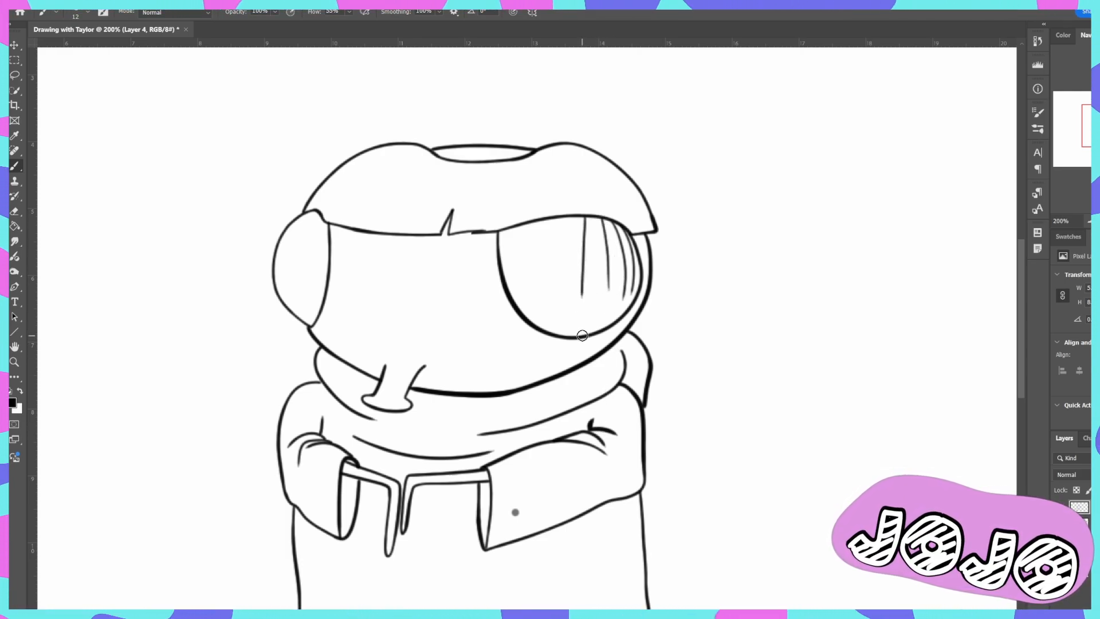
- Try continuing the evenly spaced vertical lines across the middle and inner part of the fly's front eye
drag(590, 219, 594, 295)
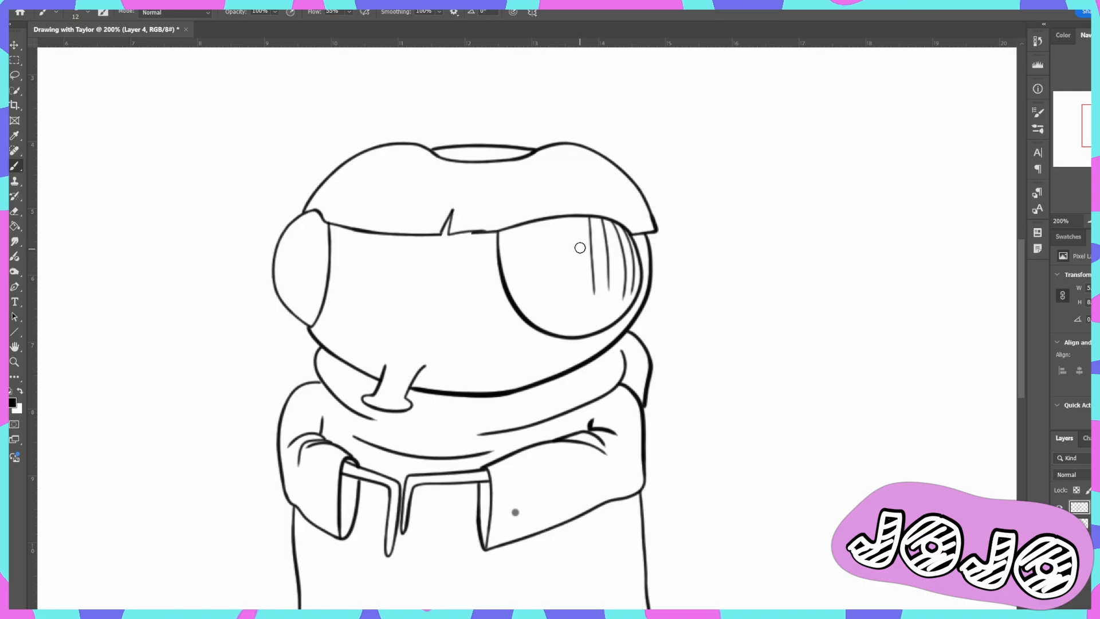
drag(568, 217, 571, 278)
drag(546, 219, 545, 278)
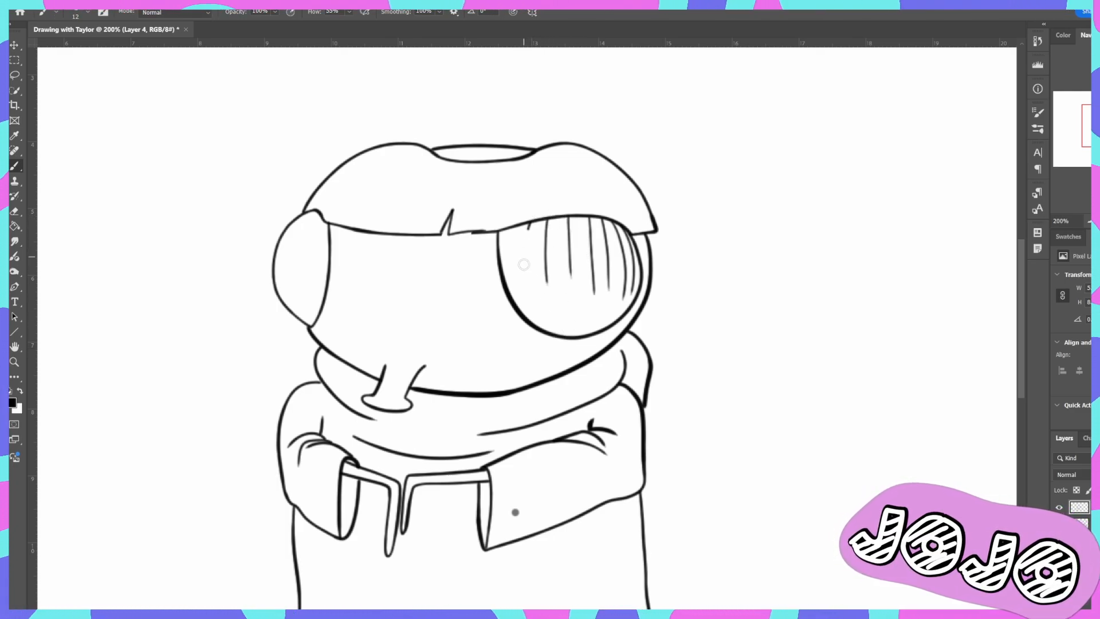
drag(528, 229, 512, 303)
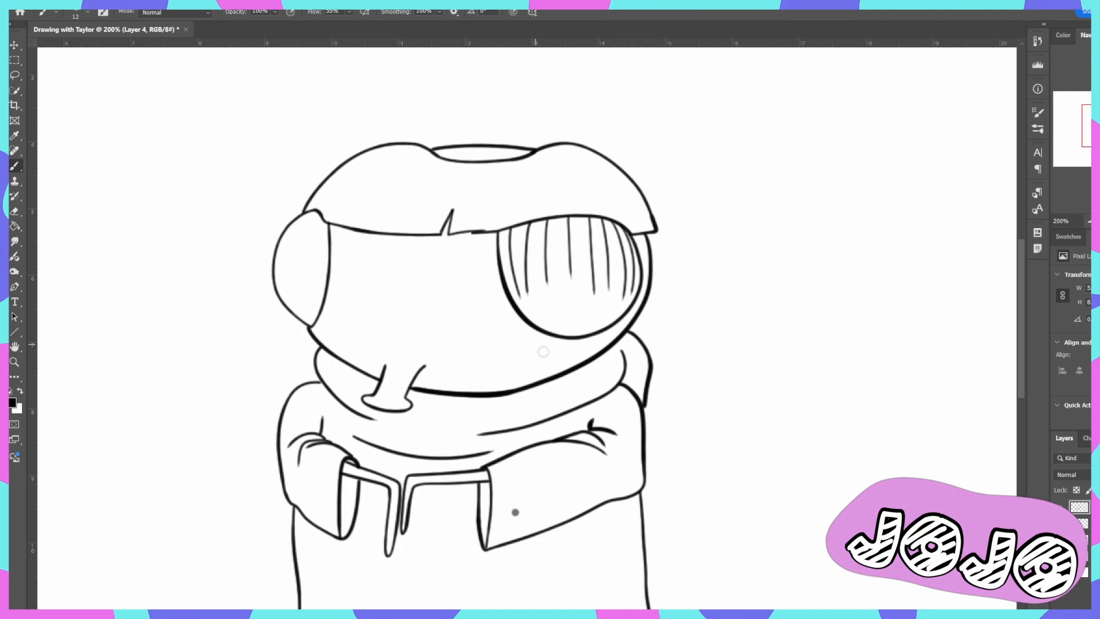
- Remove the innermost vertical lines of the front eye and try redrawing them closer to the eye's inner curve
key(ctrl+z)
key(ctrl+z)
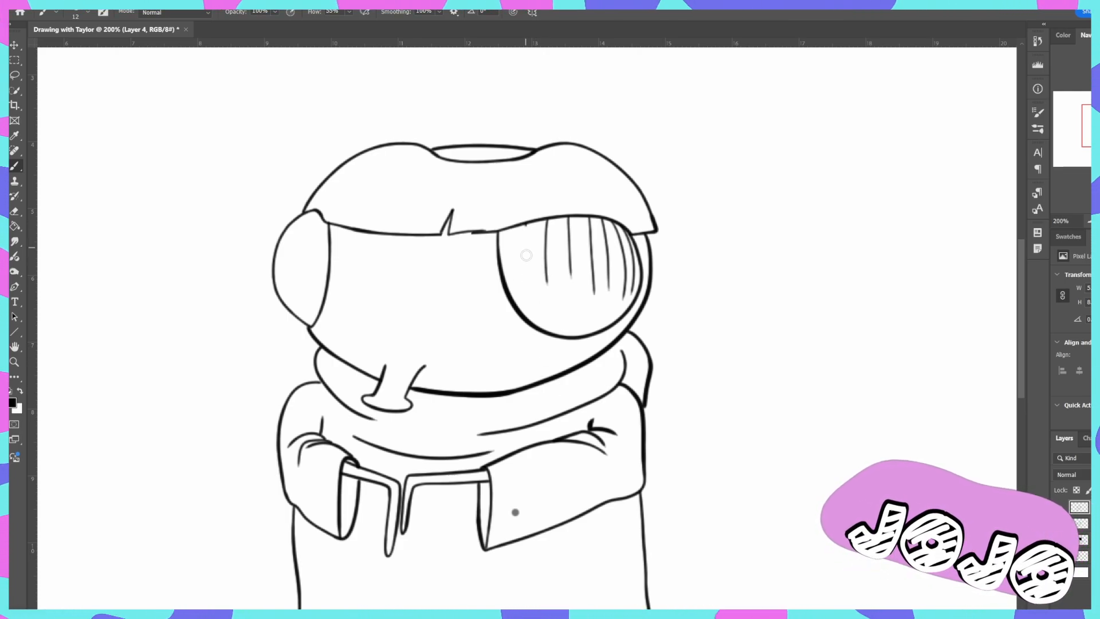
drag(526, 225, 534, 294)
key(ctrl+z)
drag(523, 225, 529, 275)
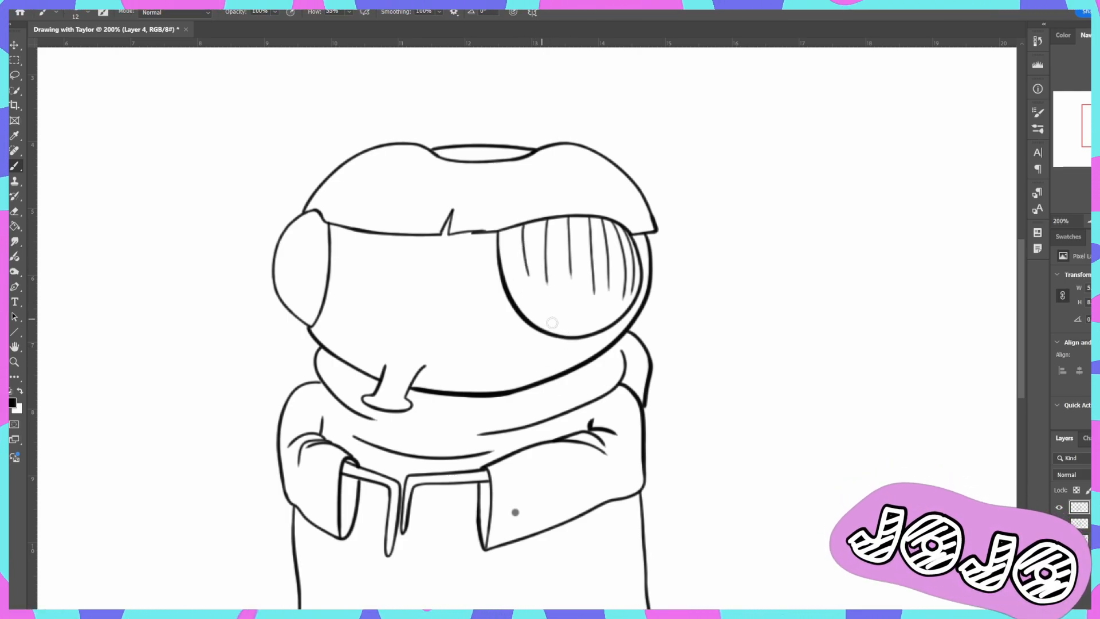
drag(506, 230, 510, 257)
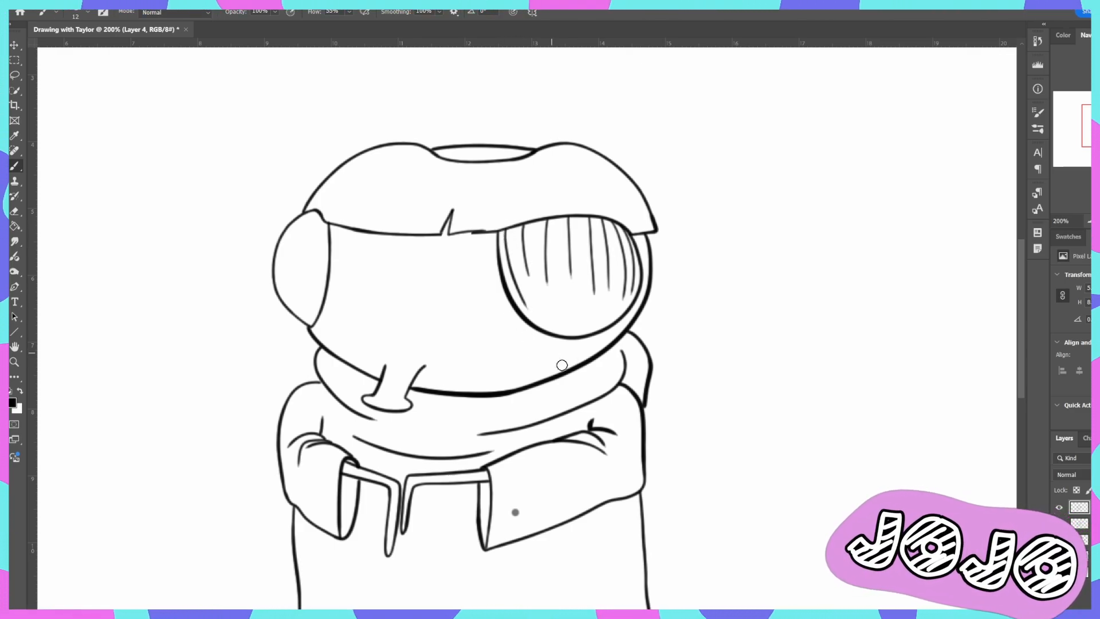
- Undo the last five vertical lines drawn across the middle and inner part of the front eye
key(ctrl+z)
key(ctrl+z)
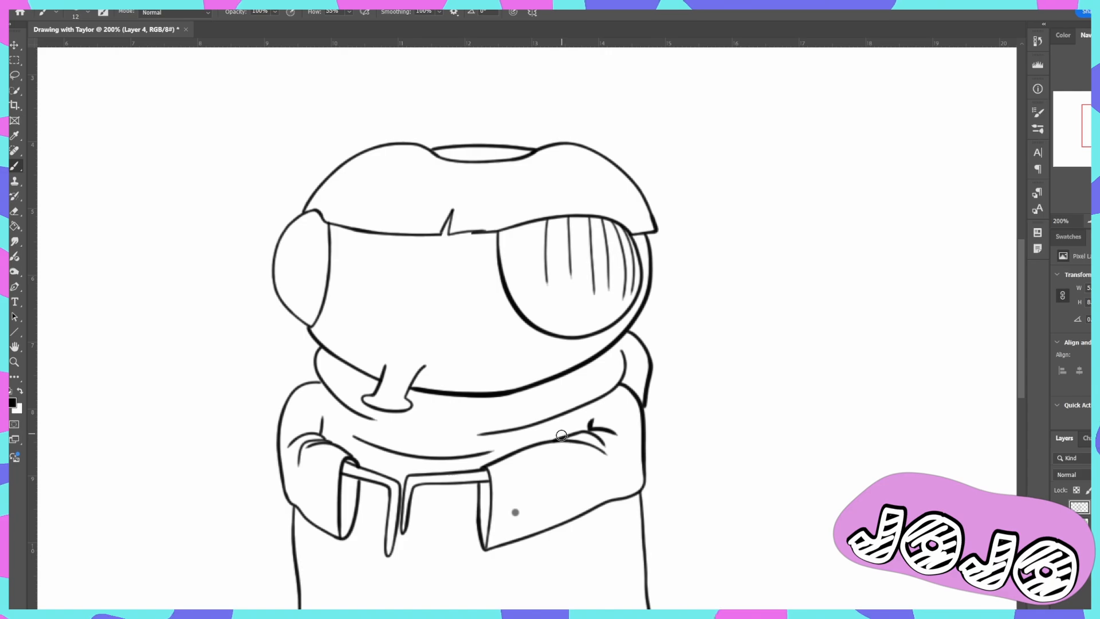
key(ctrl+z)
key(ctrl+z)
key(ctrl+z)
key(ctrl+z)
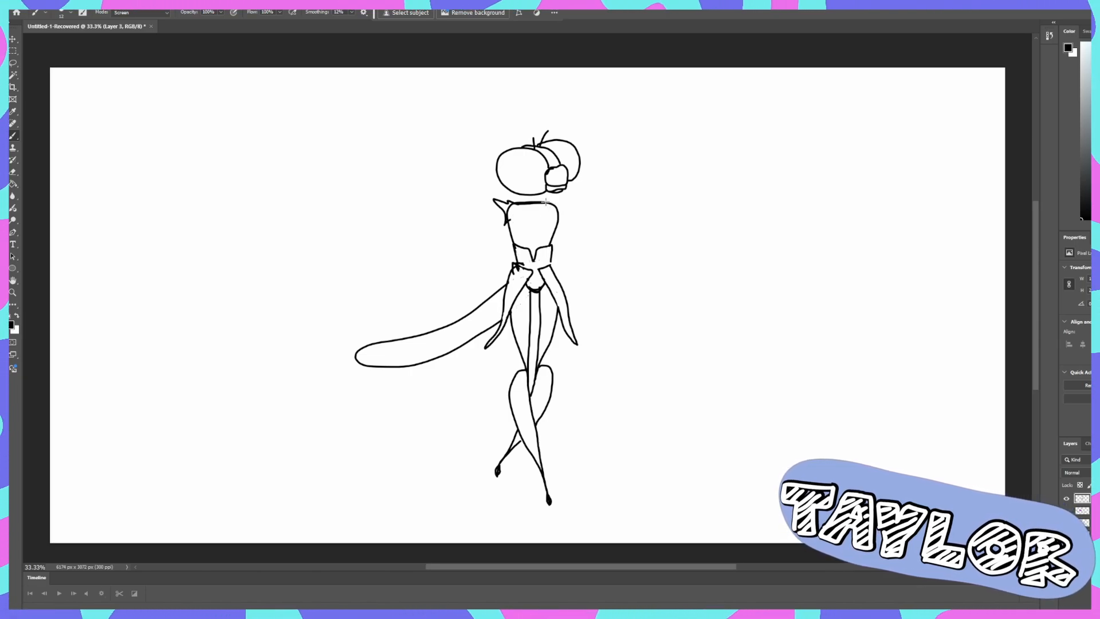
- Draw the second spiky shoulder on the standing dragonfly character and erase the excess torso outline around it
mouse_move(554, 199)
mouse_down()
mouse_move(569, 195)
mouse_move(560, 218)
mouse_move(548, 216)
mouse_up()
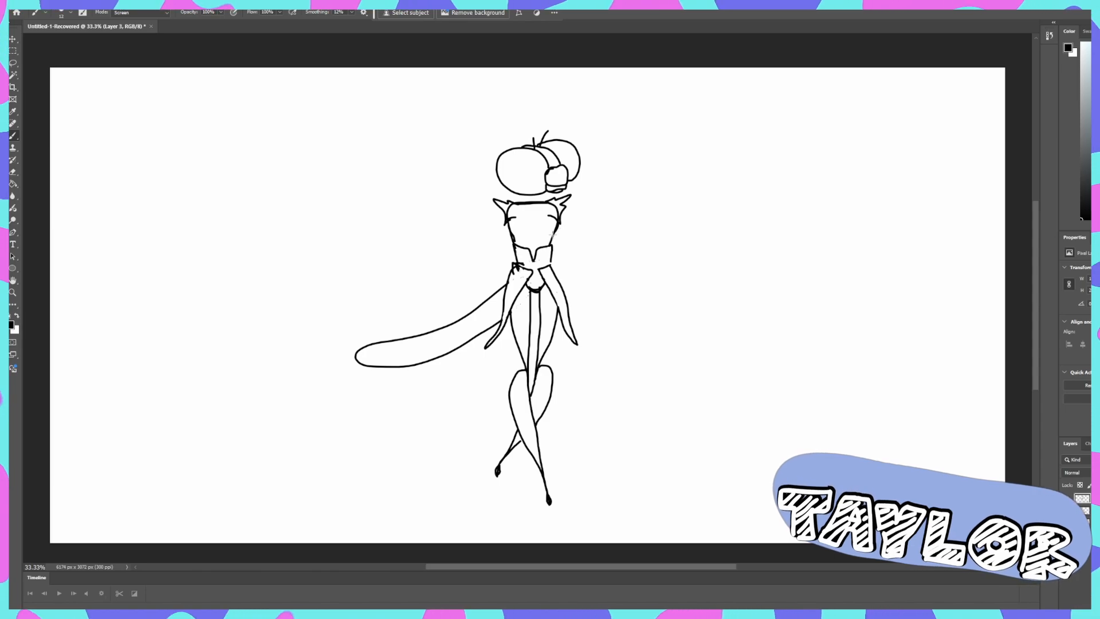
key(e)
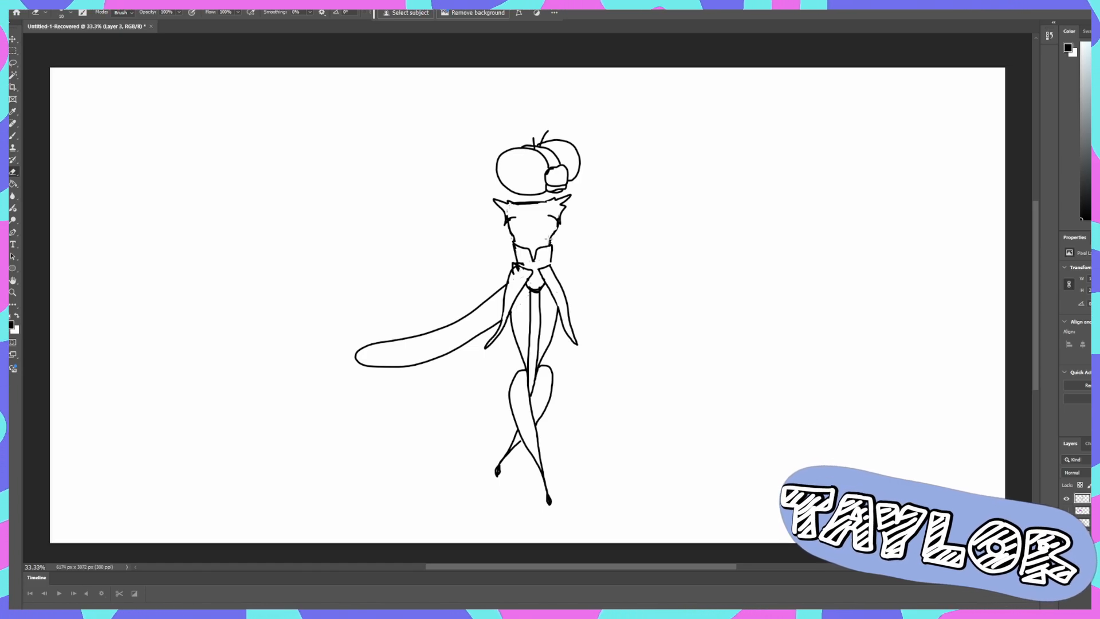
- Draw the dragonfly character's thin bent arm with the Brush, starting from the shoulder on the tail side
key(b)
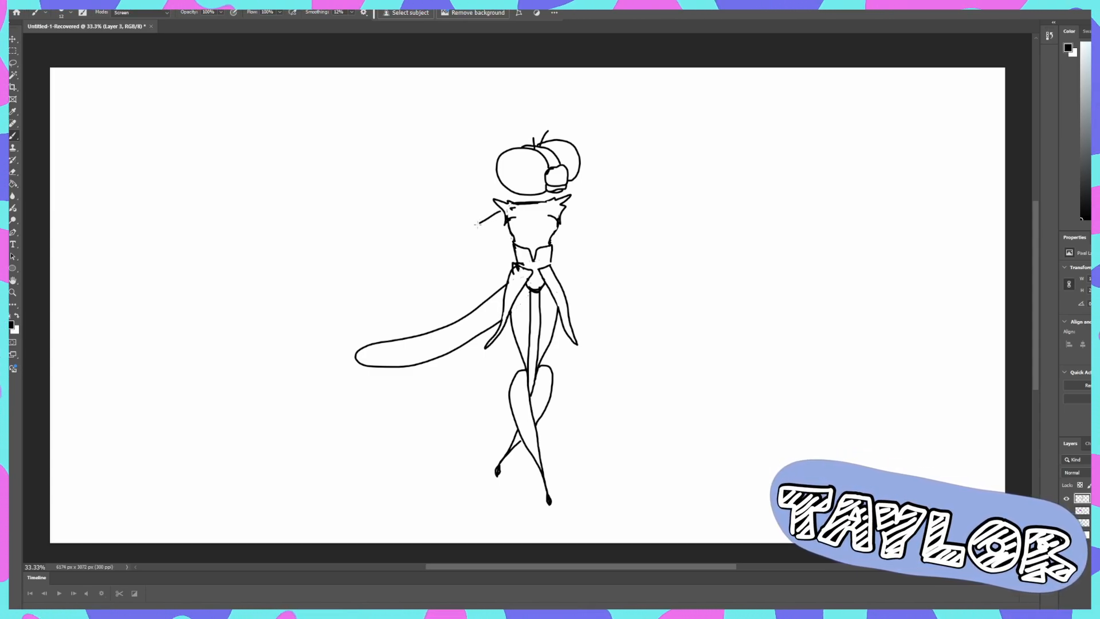
drag(500, 211, 472, 227)
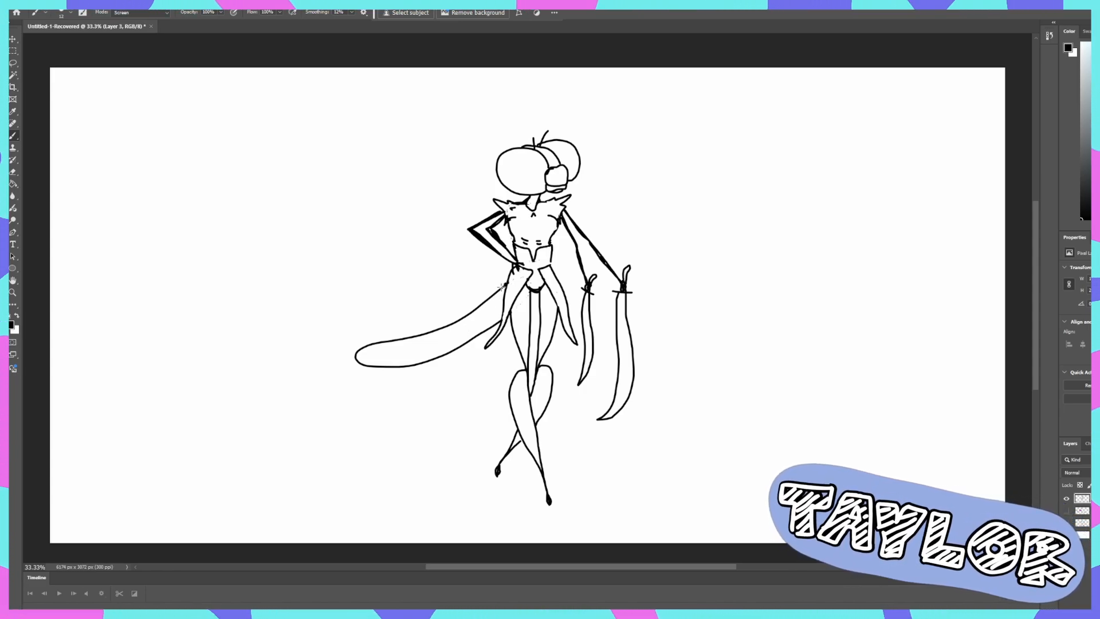
- Draw pointed, notched segment plates along the upper edge of the dragonfly character's tail
mouse_move(475, 302)
mouse_down()
mouse_move(484, 305)
mouse_move(450, 327)
mouse_up()
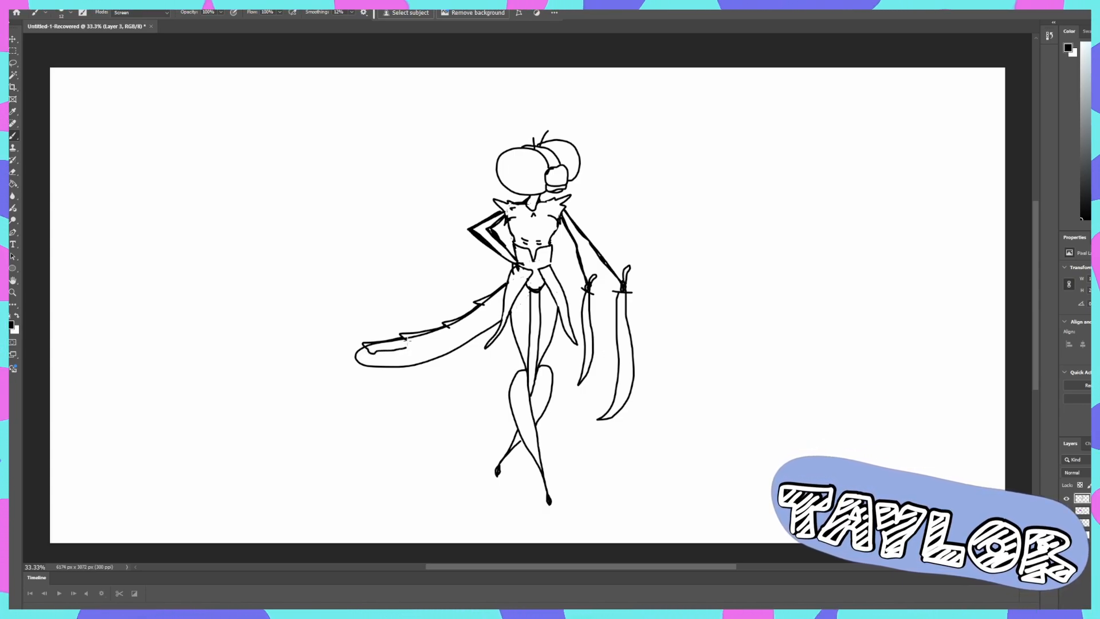
drag(408, 347, 450, 330)
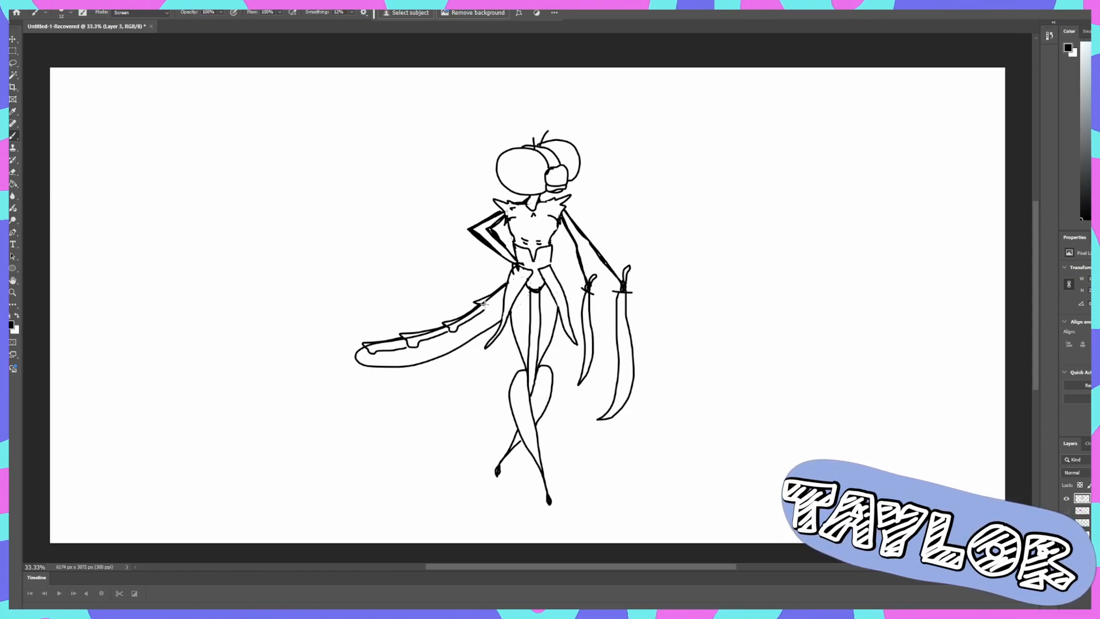
drag(475, 316, 488, 306)
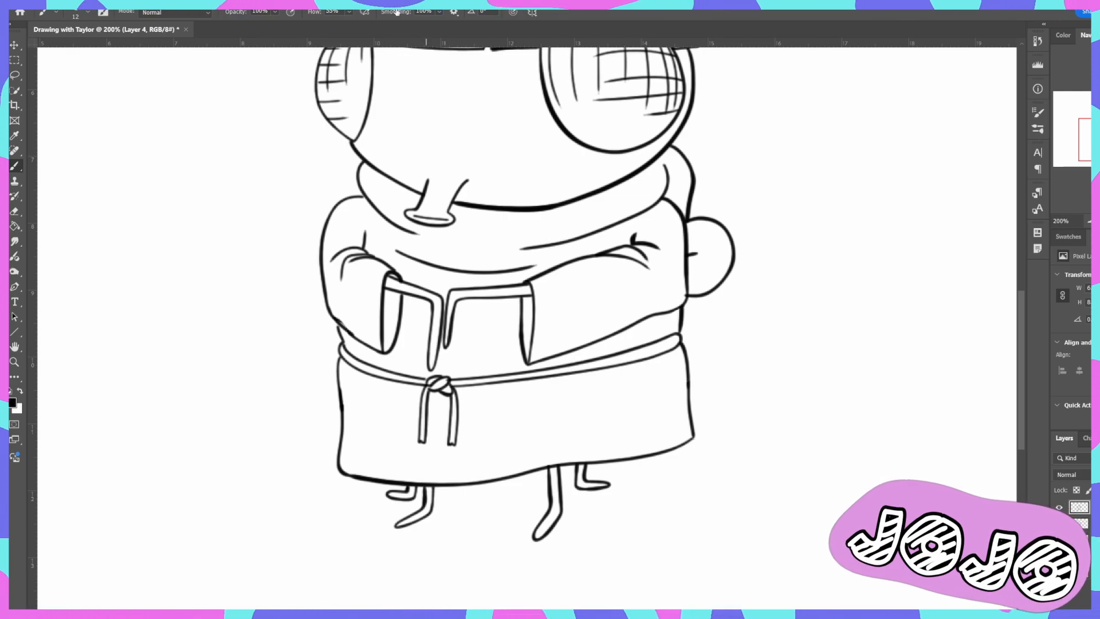
- Set the brush smoothing to 0% and draw slanted rope-twist strokes along the fly's belt from its far end to the knot
drag(396, 11, 338, 12)
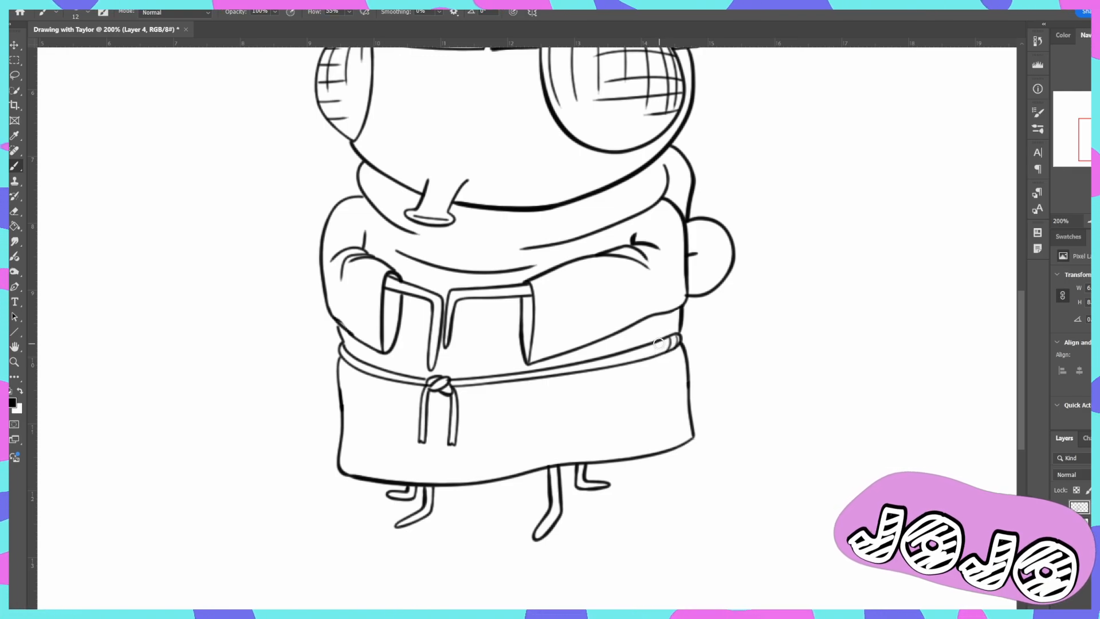
mouse_move(657, 342)
mouse_down()
mouse_move(629, 368)
mouse_move(620, 369)
mouse_move(625, 354)
mouse_move(608, 372)
mouse_move(609, 355)
mouse_move(590, 379)
mouse_move(593, 363)
mouse_move(579, 377)
mouse_move(560, 366)
mouse_move(513, 386)
mouse_move(513, 376)
mouse_move(455, 385)
mouse_up()
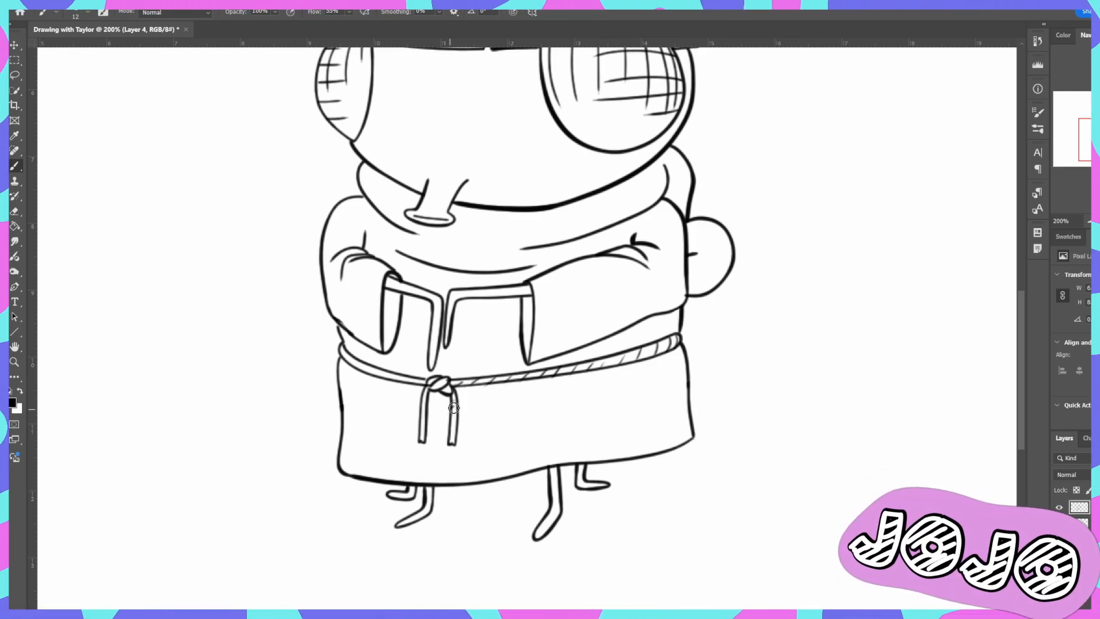
- Add slanted rope-twist strokes to both hanging ends of the belt and to its short section beside the knot
drag(456, 423, 449, 444)
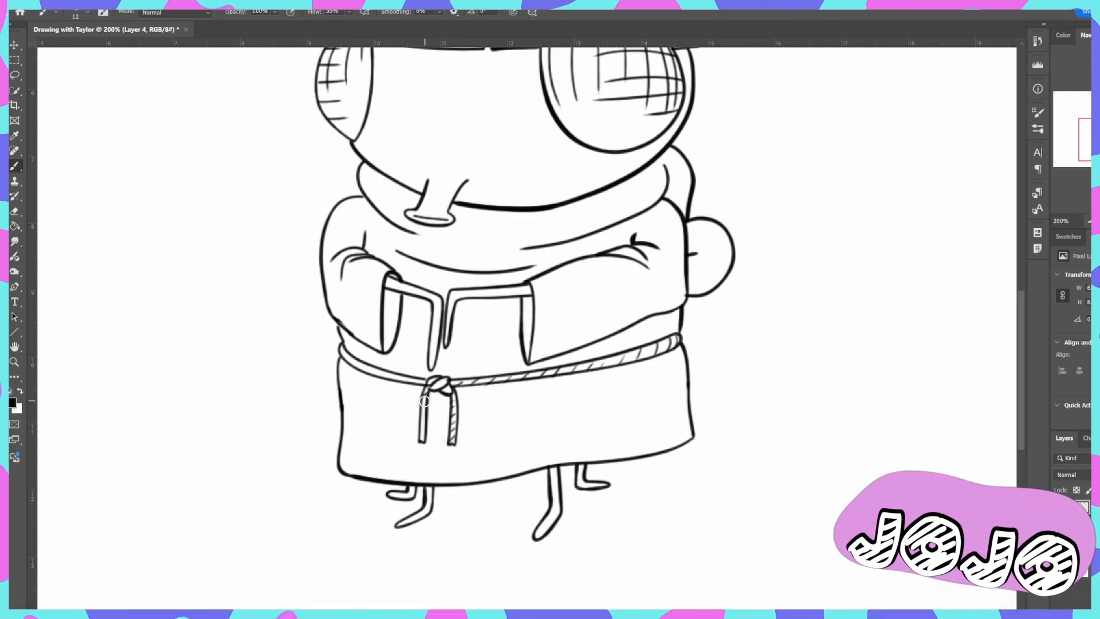
drag(426, 395, 419, 429)
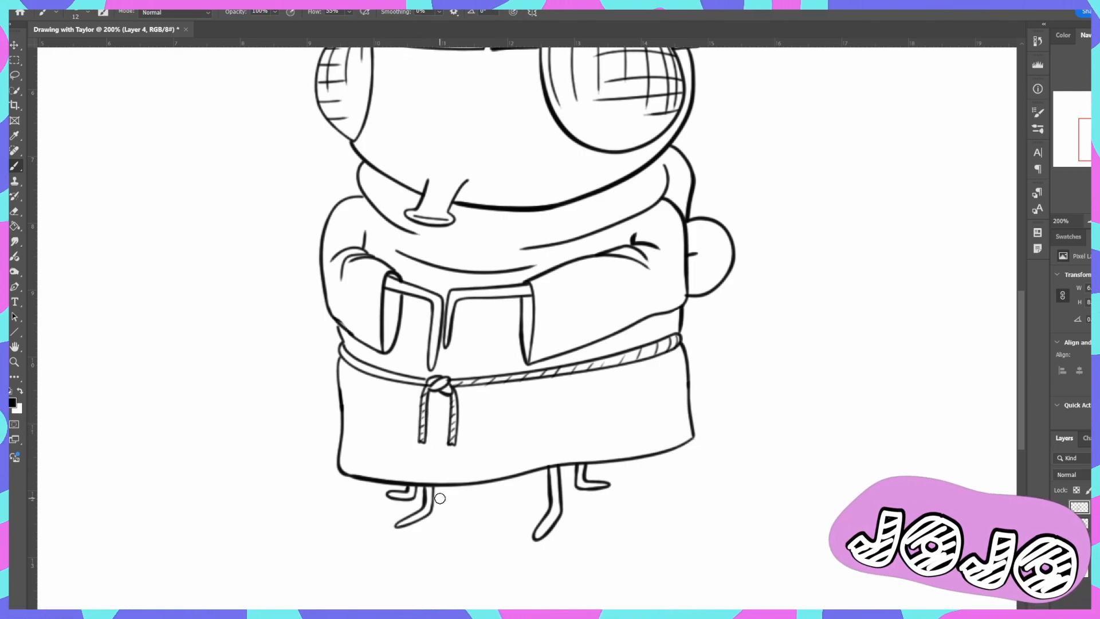
drag(422, 378, 388, 382)
drag(381, 374, 345, 360)
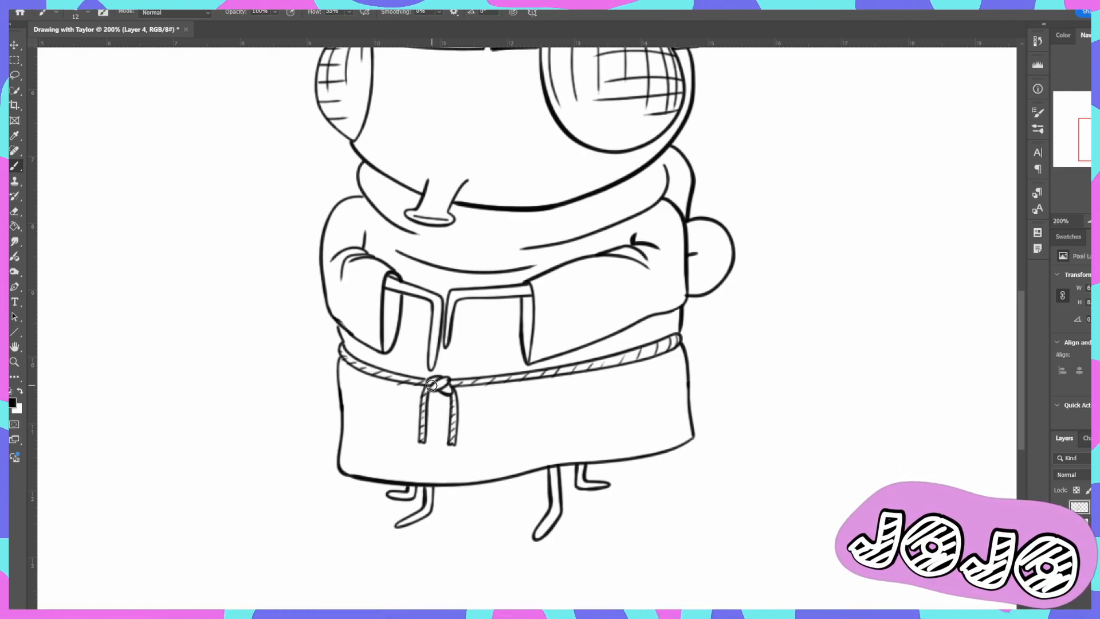
- Try adding short rope-twist strokes inside the belt's knot
drag(435, 383, 440, 387)
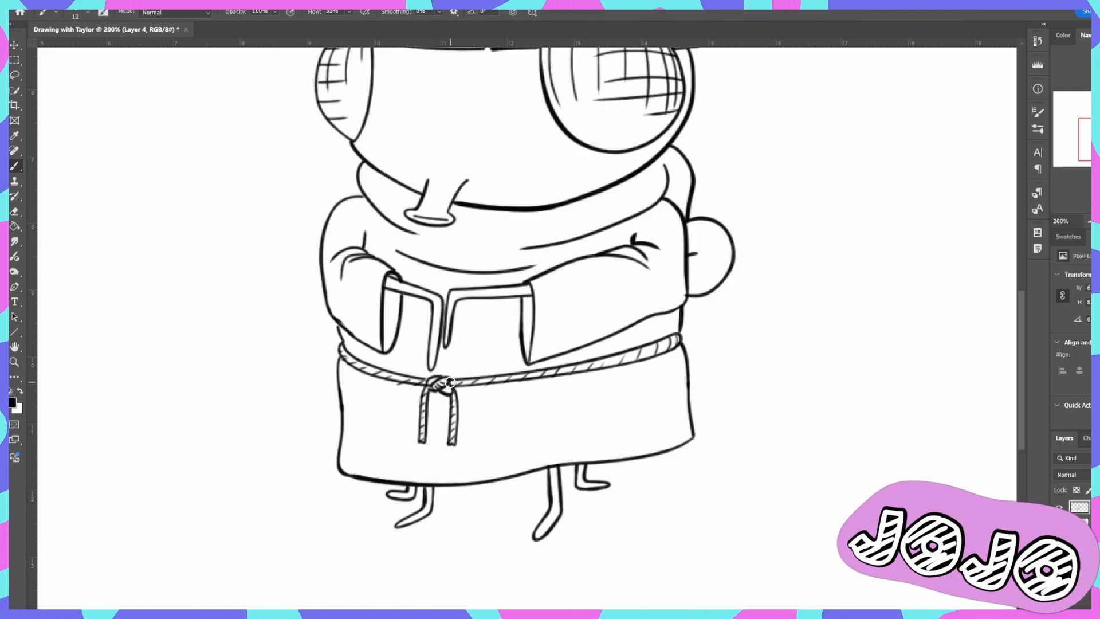
key(ctrl+z)
key(ctrl+z)
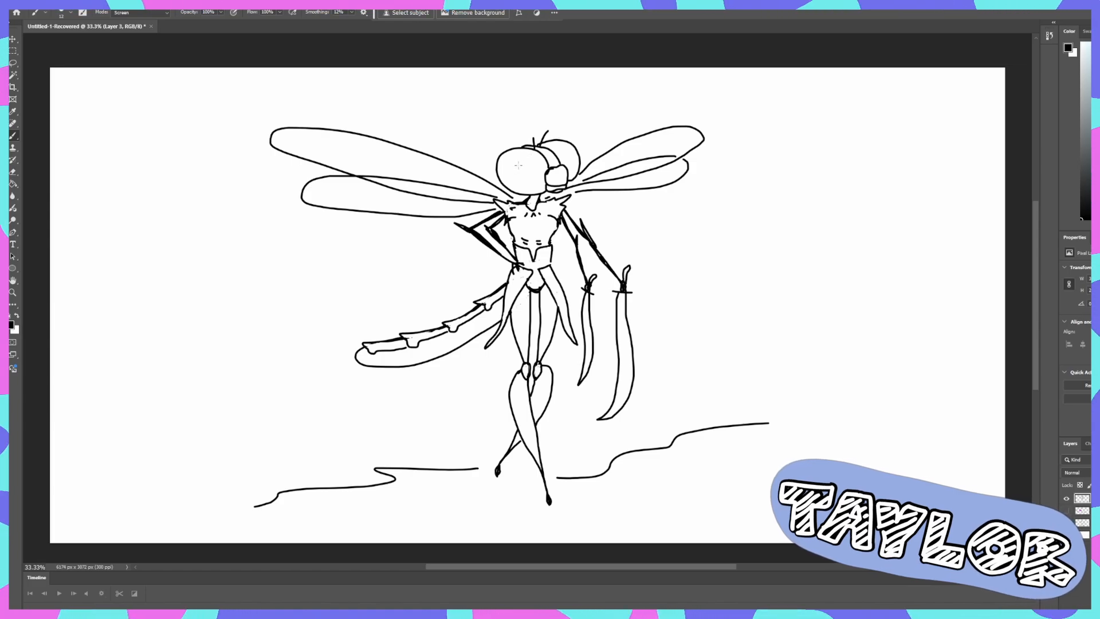
- Draw scowling eyes with dark pupils and pointed lashes inside both of the dragonfly character's large round eye shapes
scroll(522, 166, up, 5)
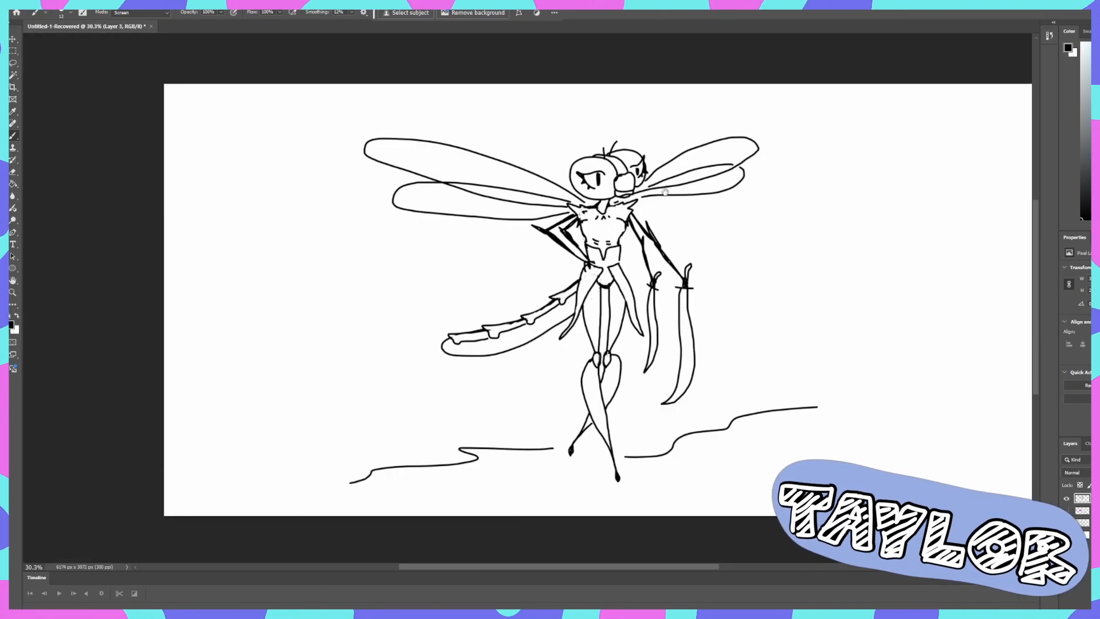
drag(664, 191, 585, 181)
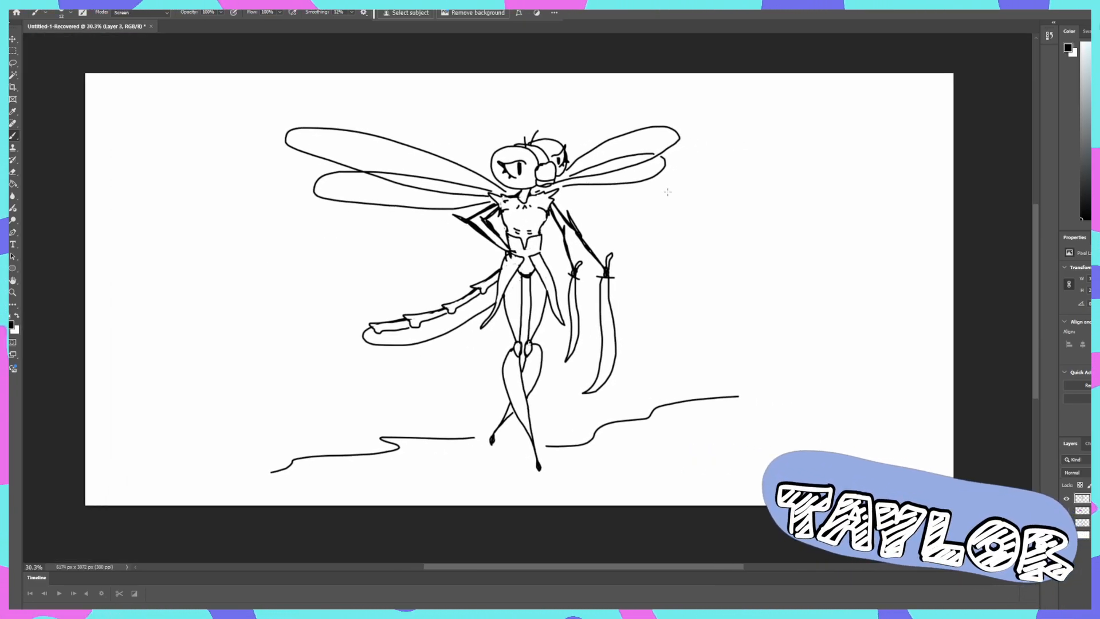